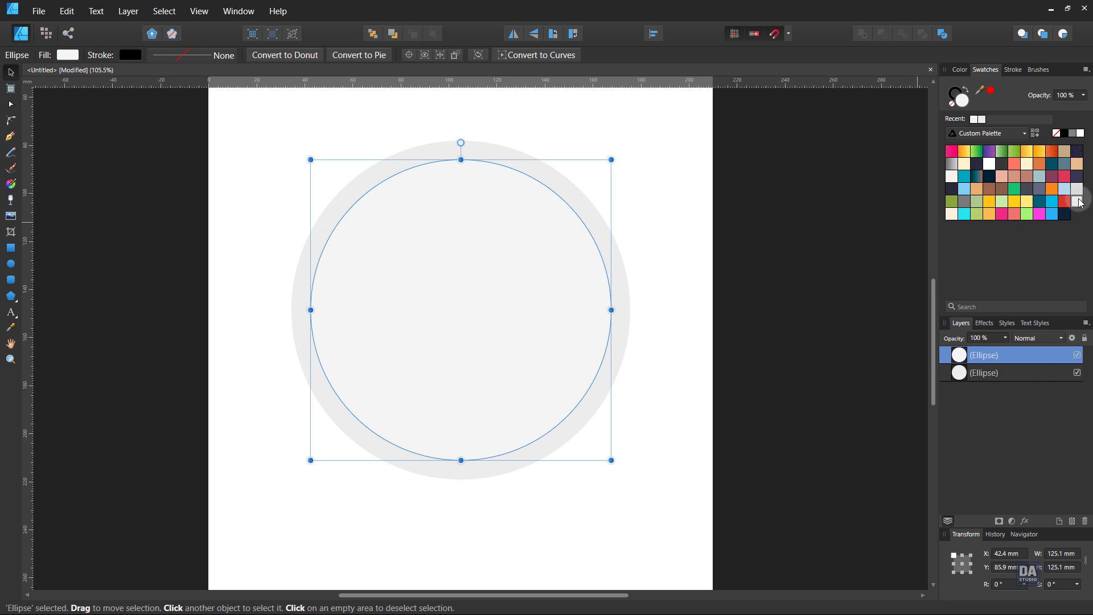
- Fill the inner circle with white and add a smaller concentric duplicate about 111 mm wide
left_click(1082, 137)
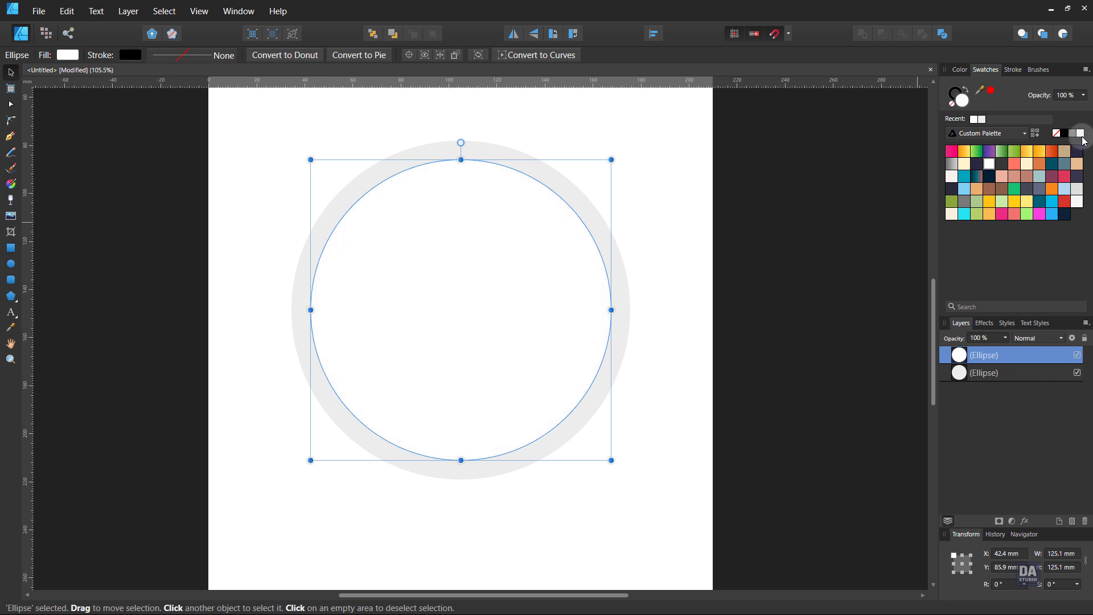
right_click(1009, 362)
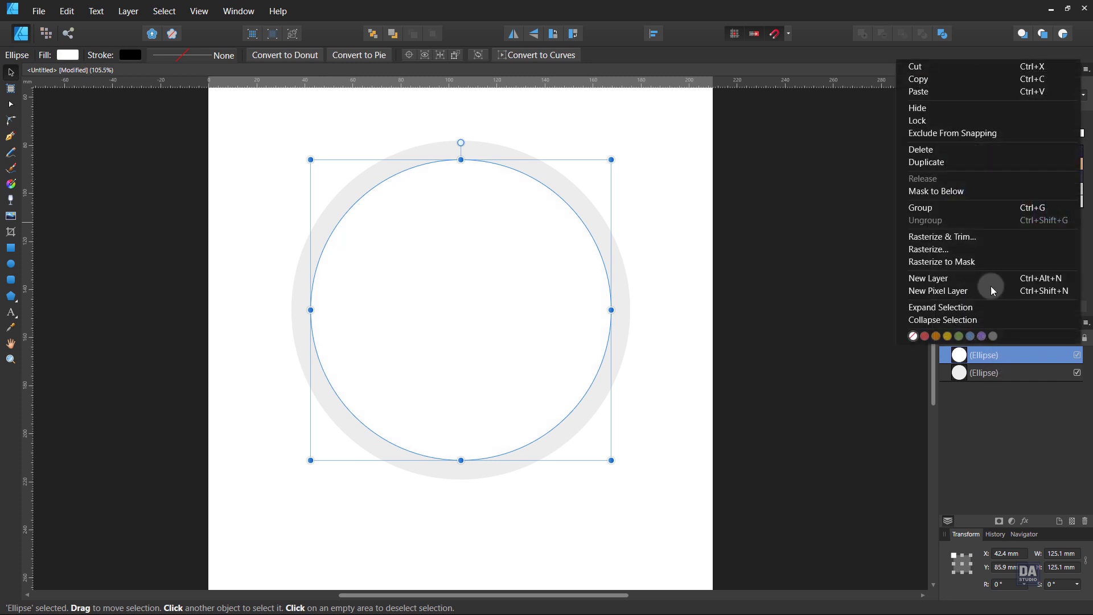
left_click(987, 160)
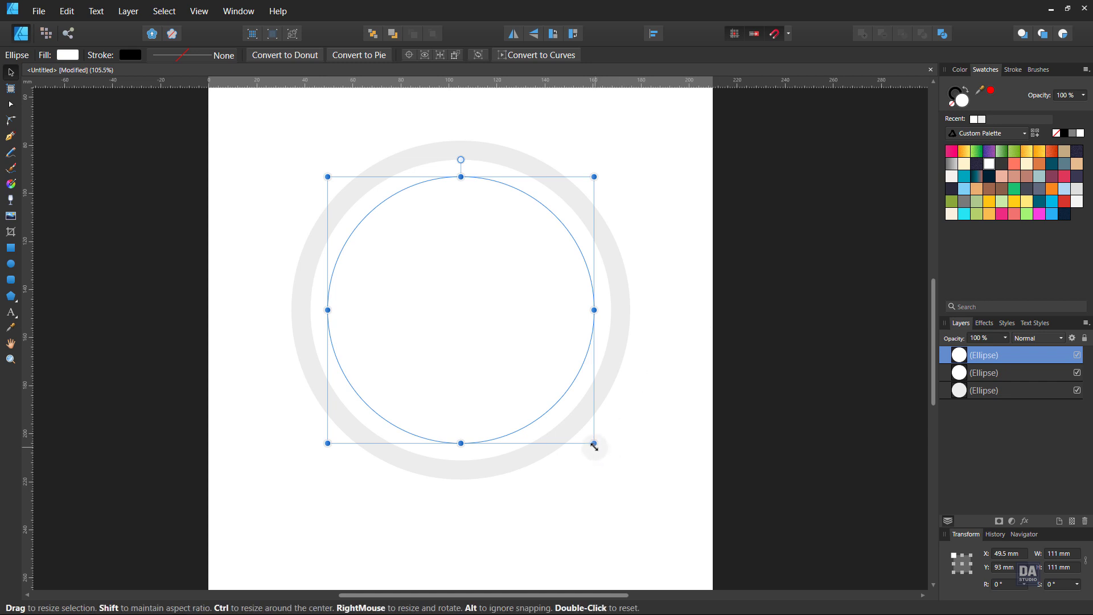
left_click_drag(595, 448, 593, 449)
left_click(651, 402)
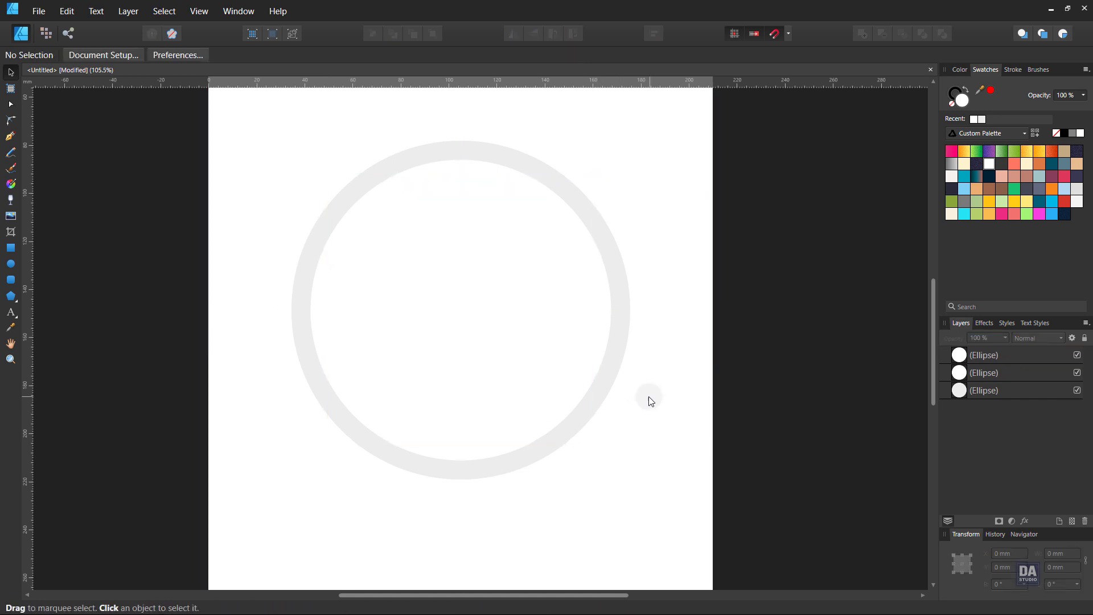
- Fill the innermost circle with the light grey swatch from the custom palette
left_click(531, 399)
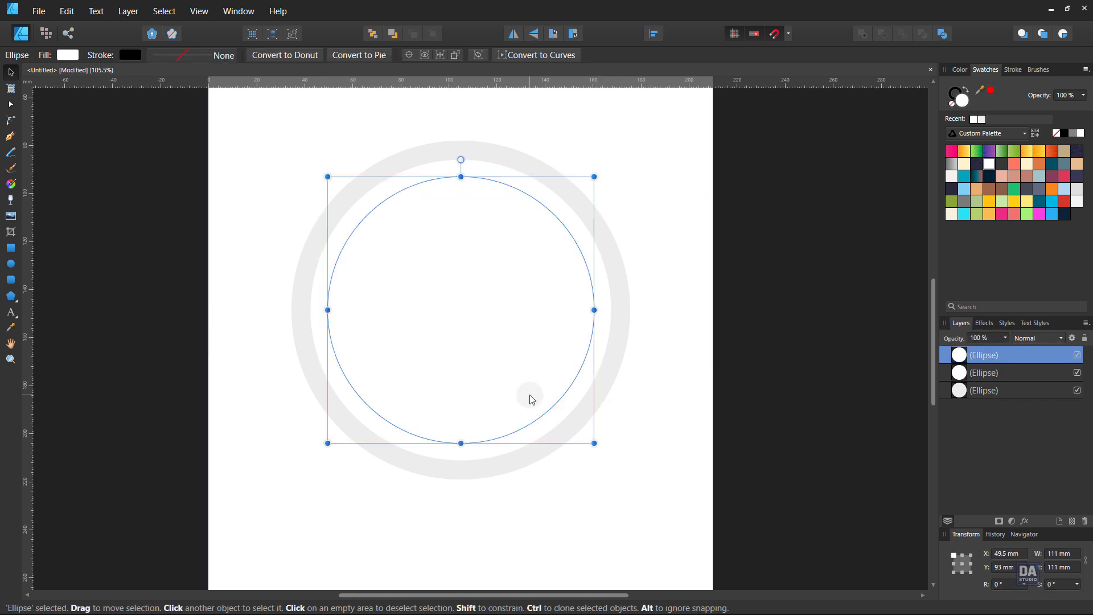
left_click(1079, 192)
left_click(717, 360)
scroll(494, 422, "down", 2)
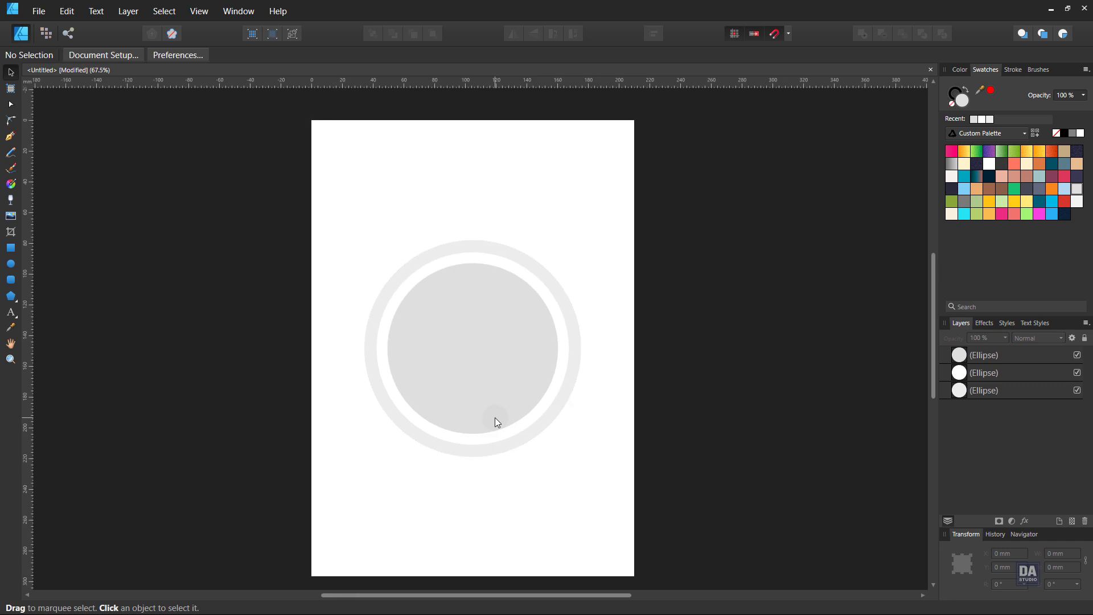
- Select the three concentric circles and scale them together to about 135 mm wide on the page's left half
mouse_move(433, 402)
left_mouse_down()
mouse_move(449, 398)
mouse_move(433, 399)
left_mouse_up()
key("v")
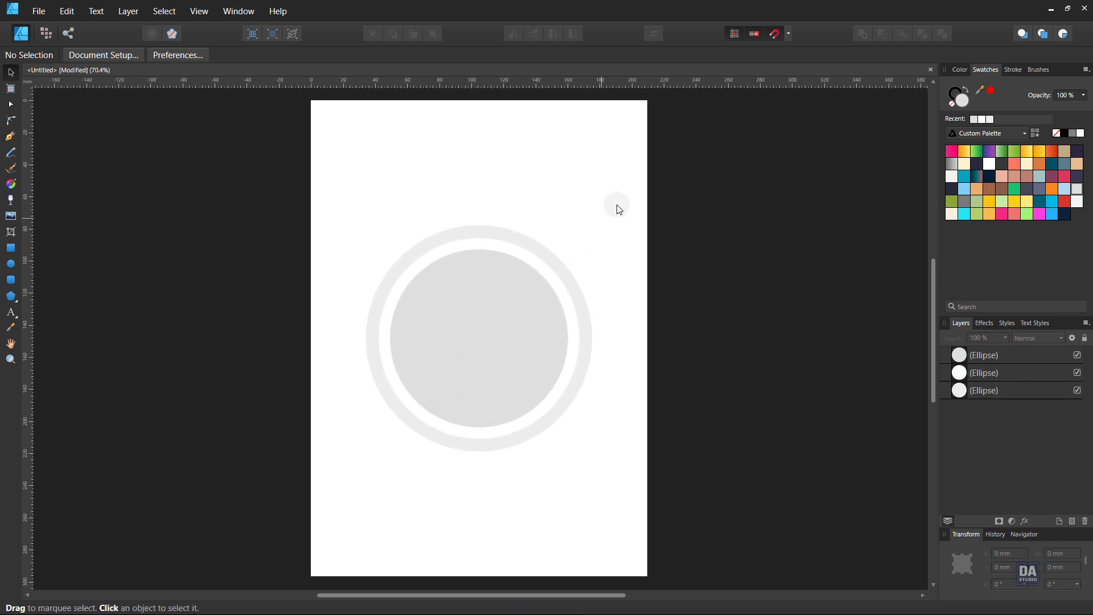
left_click_drag(618, 204, 322, 480)
left_click_drag(593, 451, 543, 427)
left_click_drag(483, 370, 466, 387)
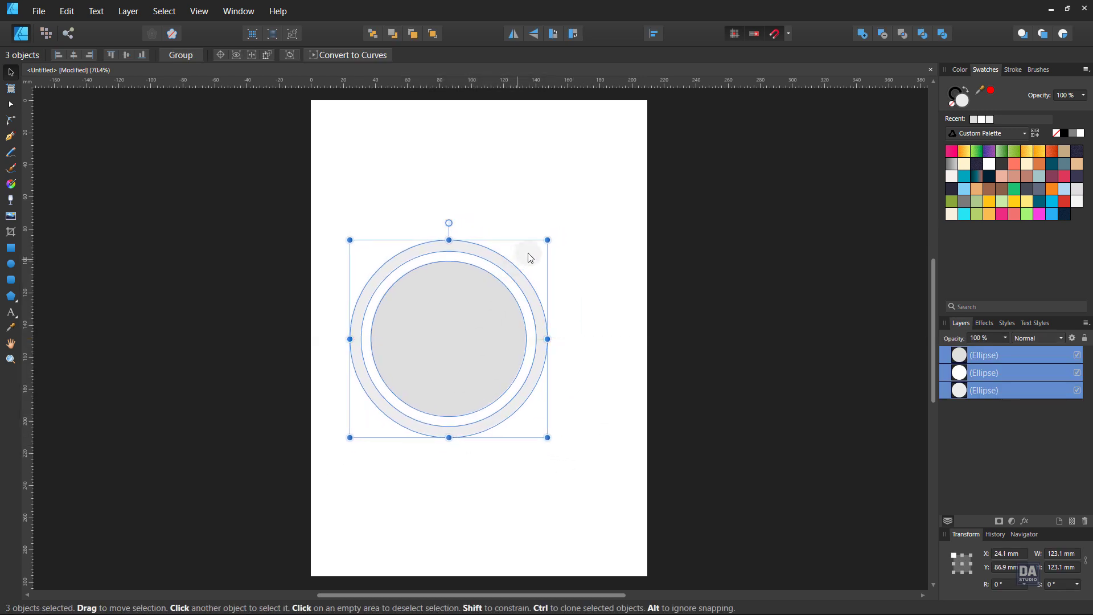
left_click_drag(548, 240, 570, 225)
- Duplicate the circle set toward the page's upper right and scale the copy down to about 87 mm wide
left_click_drag(445, 324, 537, 245)
mouse_move(657, 357)
left_mouse_down()
mouse_move(581, 284)
mouse_move(595, 297)
left_mouse_up()
left_click_drag(560, 254, 598, 234)
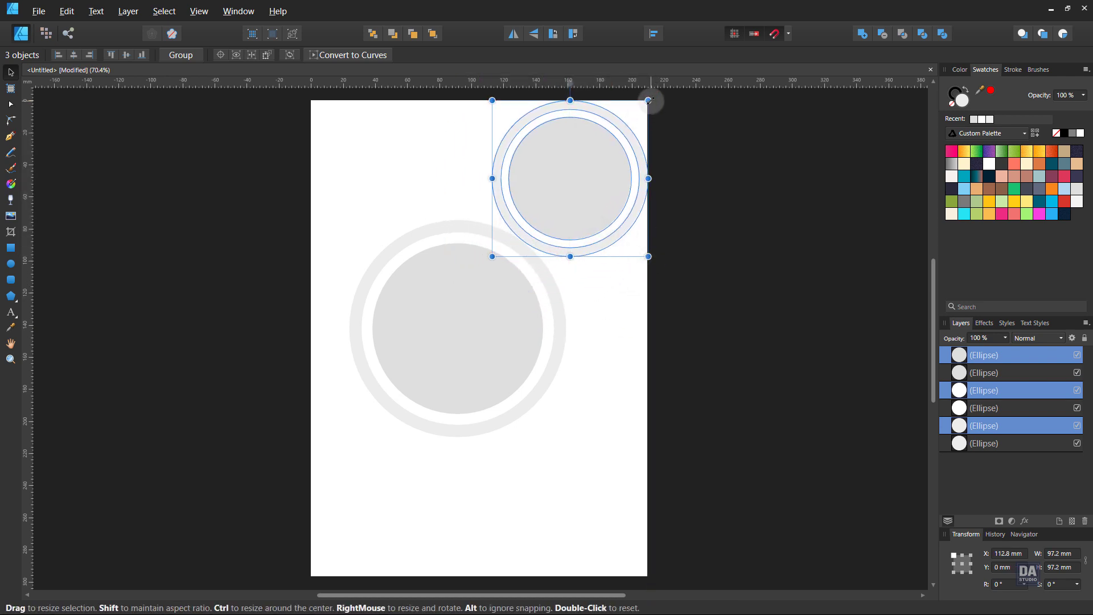
left_click_drag(648, 100, 632, 115)
left_click_drag(577, 192, 583, 189)
- Move both circle sets together slightly down and left, to about X 19.5 mm, Y 15.2 mm
left_click(478, 345, "shift")
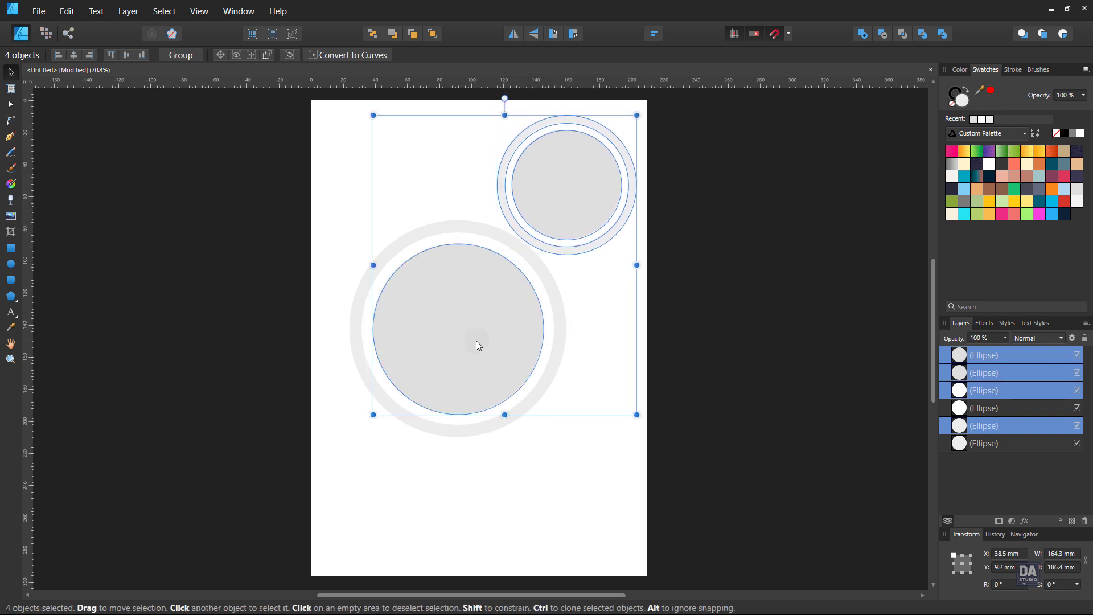
left_click(552, 335, "shift")
mouse_move(561, 339)
left_mouse_down()
mouse_move(552, 350)
mouse_move(552, 340)
left_mouse_up()
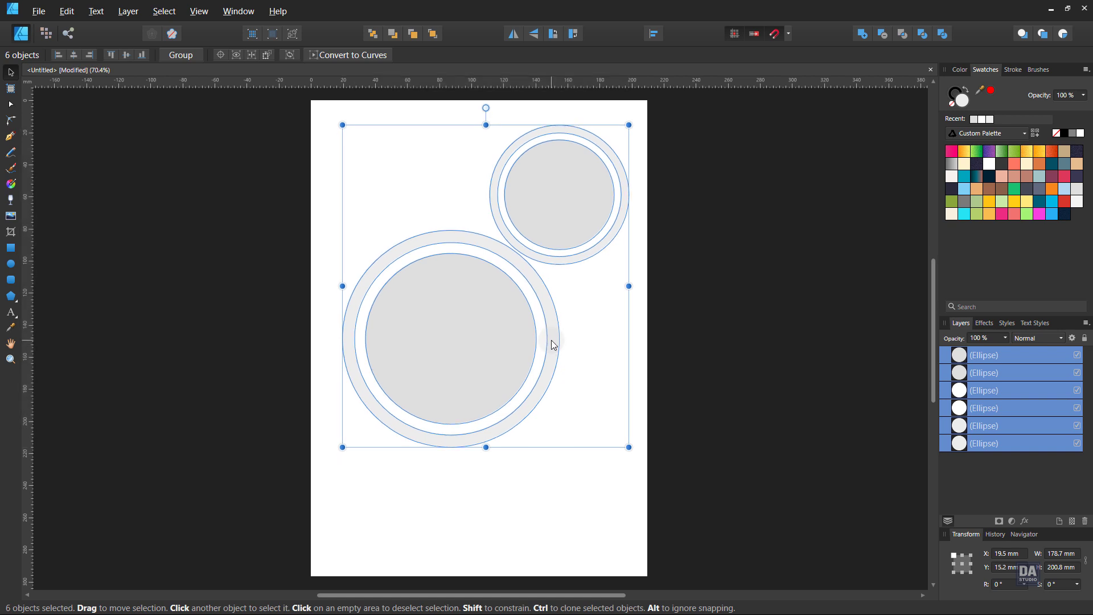
left_click(596, 354)
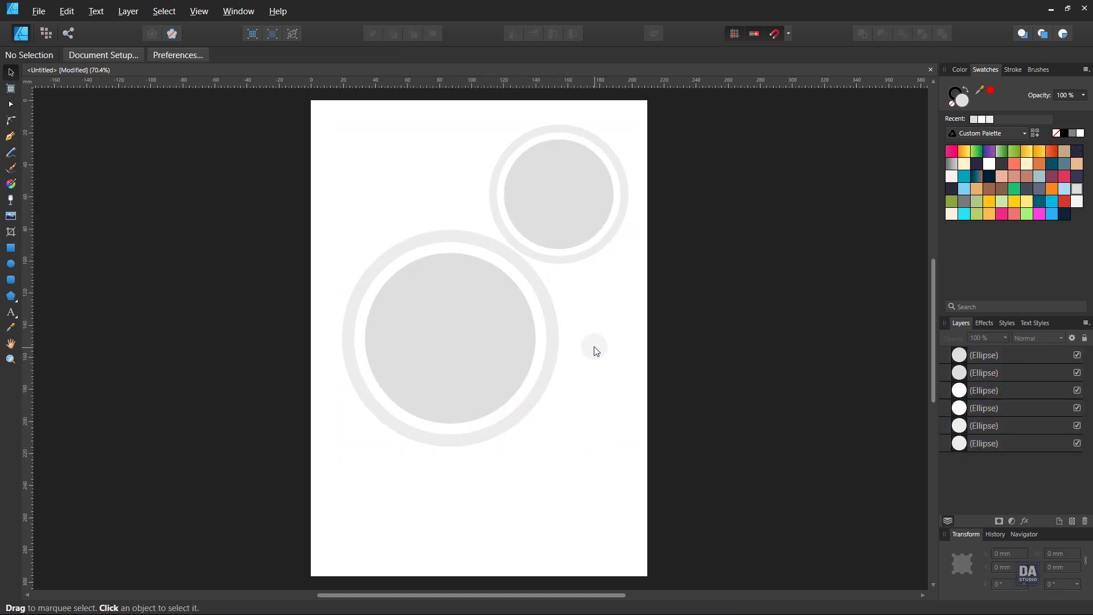
- Enlarge the smaller circle set proportionally to about 93.5 mm wide
left_click(558, 234)
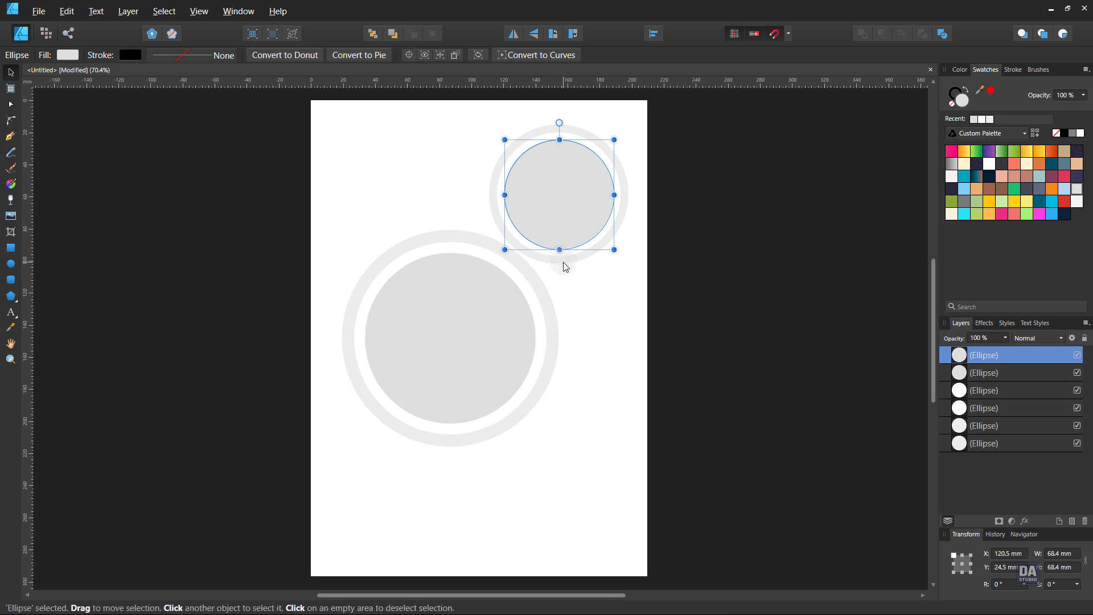
left_click(565, 262, "shift")
left_click(563, 263, "shift")
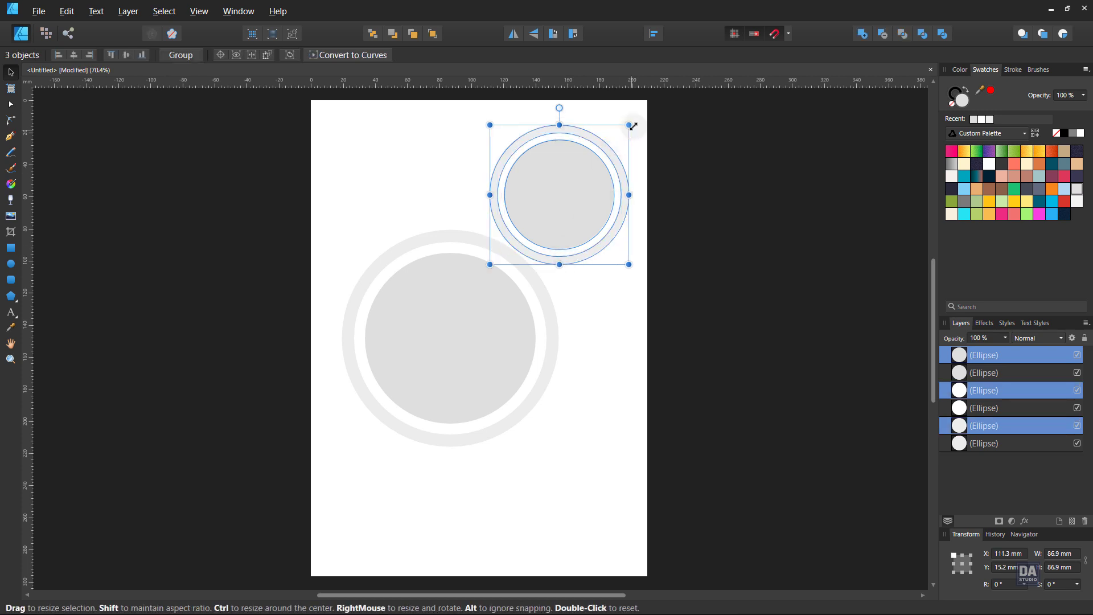
left_click_drag(630, 119, 642, 115)
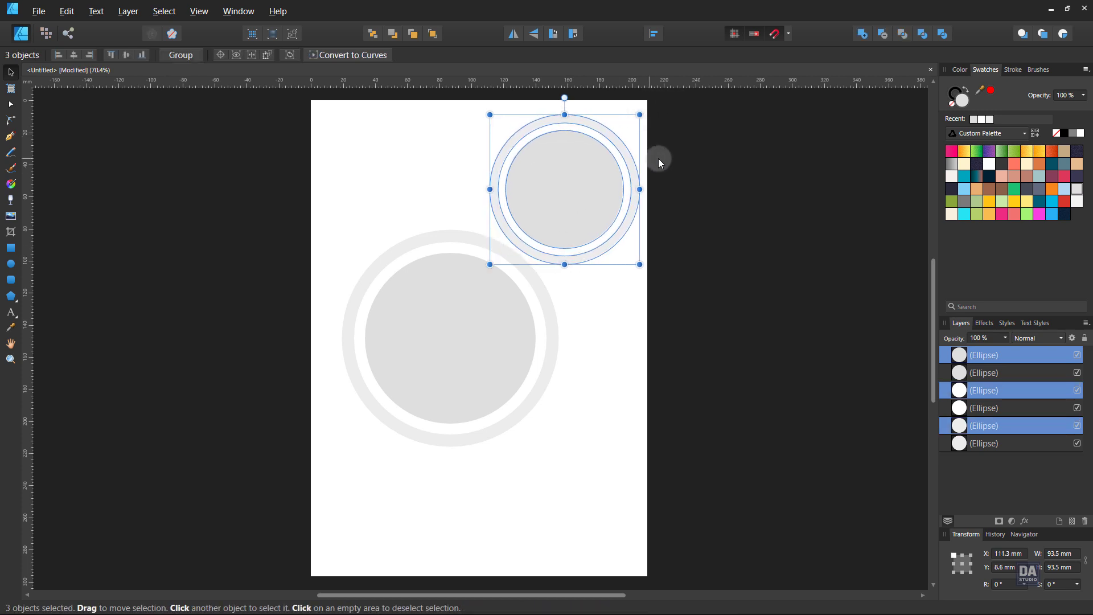
left_click(659, 158)
scroll(558, 180, "up", 2)
left_click(544, 180)
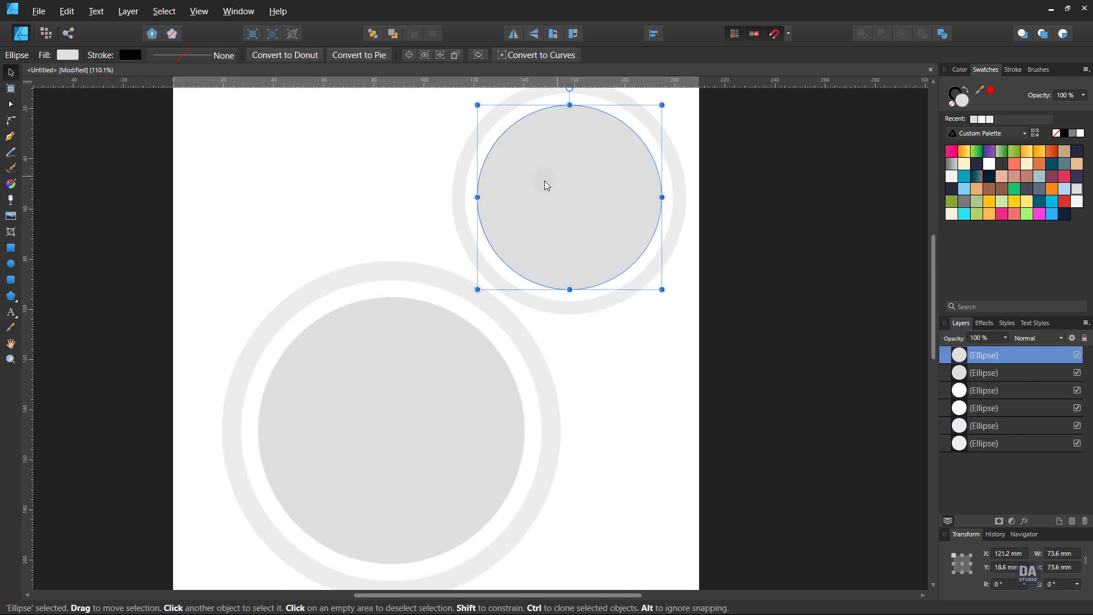
left_click(474, 210, "shift")
left_click_drag(673, 302, 699, 333)
scroll(649, 268, "up", 3)
left_click(533, 427)
scroll(533, 427, "down", 4)
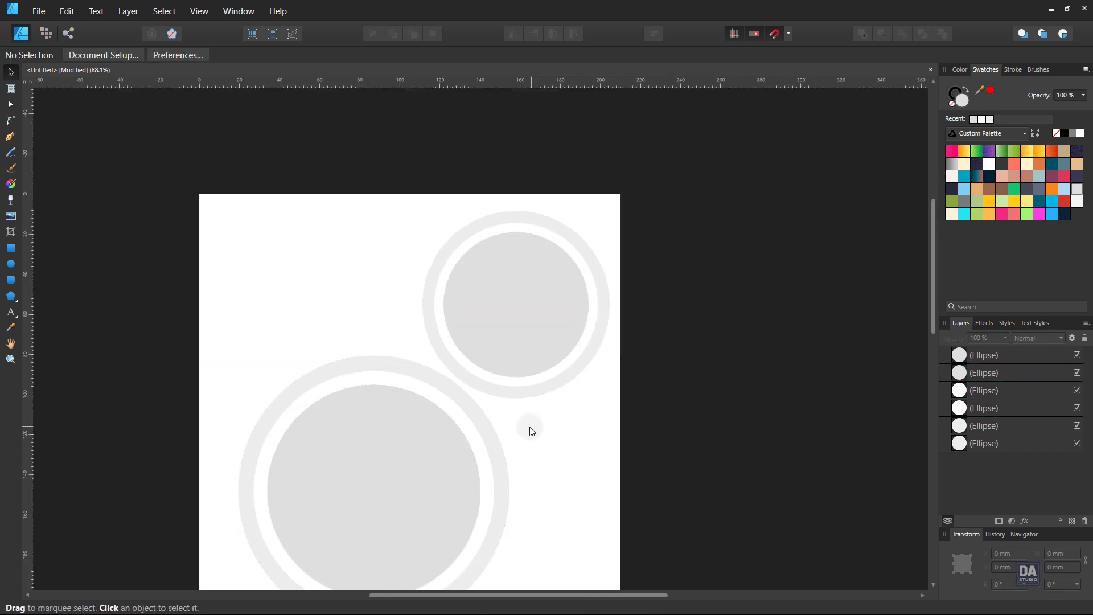
- Move the three circles of the smaller set closer to the larger one, to about X 109.6 mm, Y 10.3 mm
scroll(505, 419, "up", 3)
left_click(514, 354)
left_click(515, 351, "shift")
left_click(527, 325, "shift")
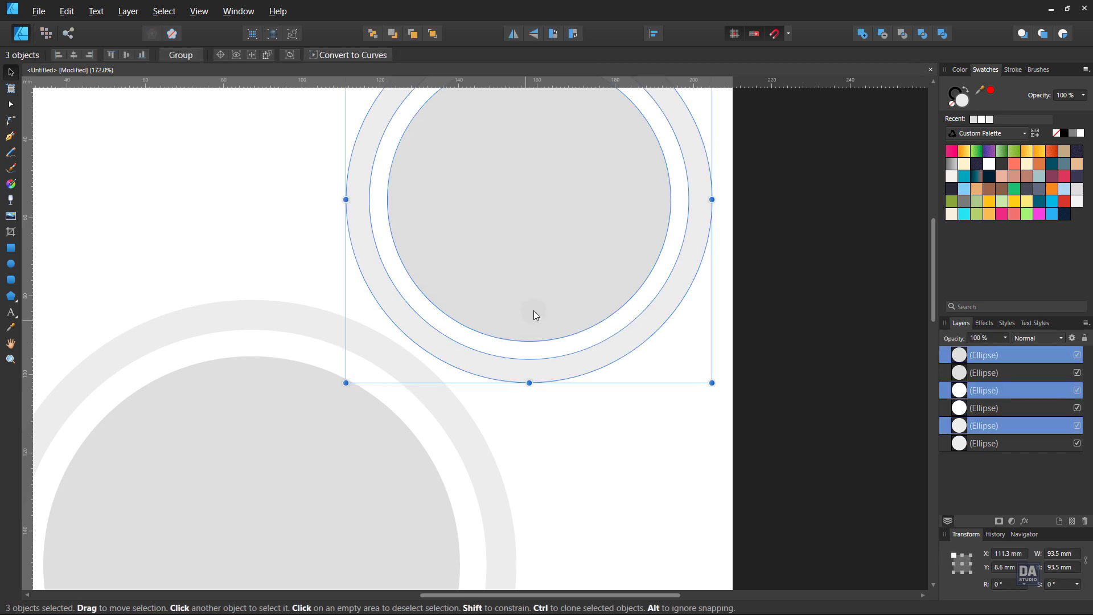
left_click_drag(543, 299, 541, 302)
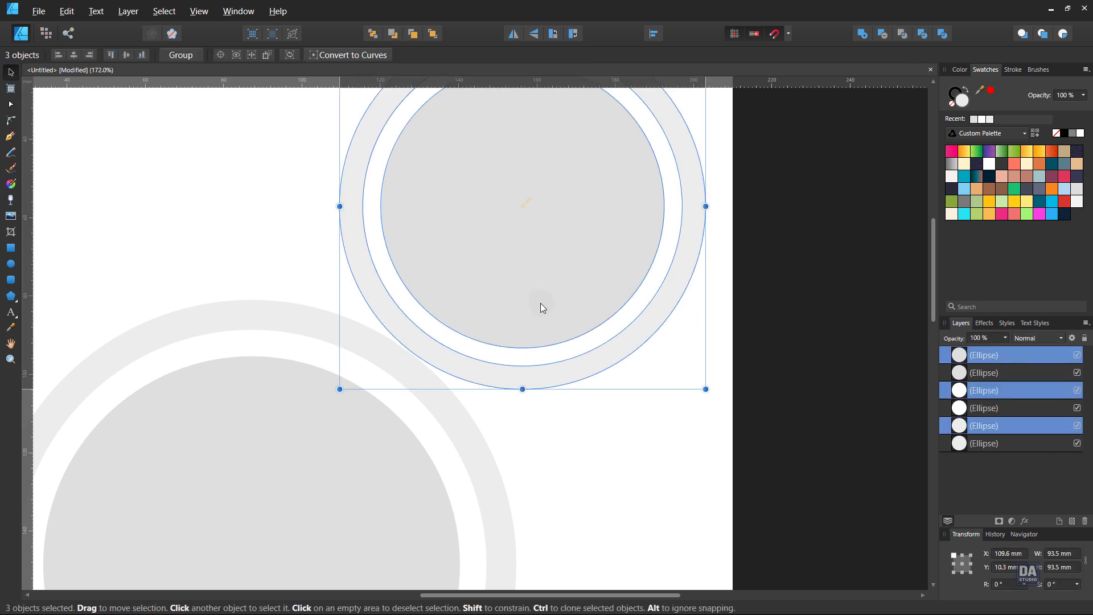
scroll(541, 303, "down", 3)
left_click(535, 416)
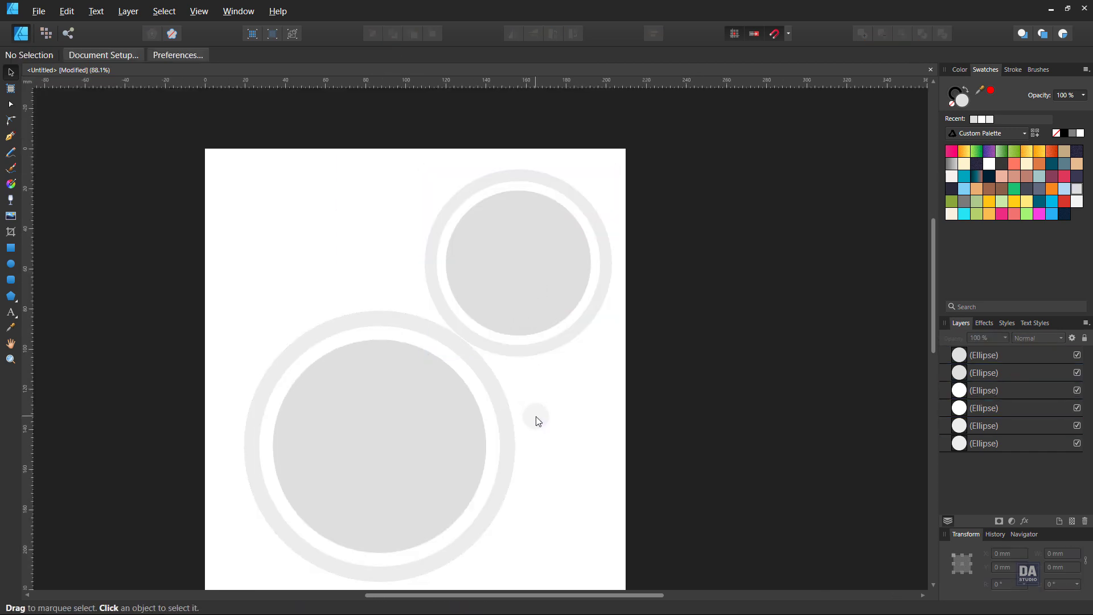
- Paste the cake photo and the egg dish photo onto the page and hide the egg dish photo
scroll(535, 416, "down", 3)
left_click_drag(533, 414, 545, 347)
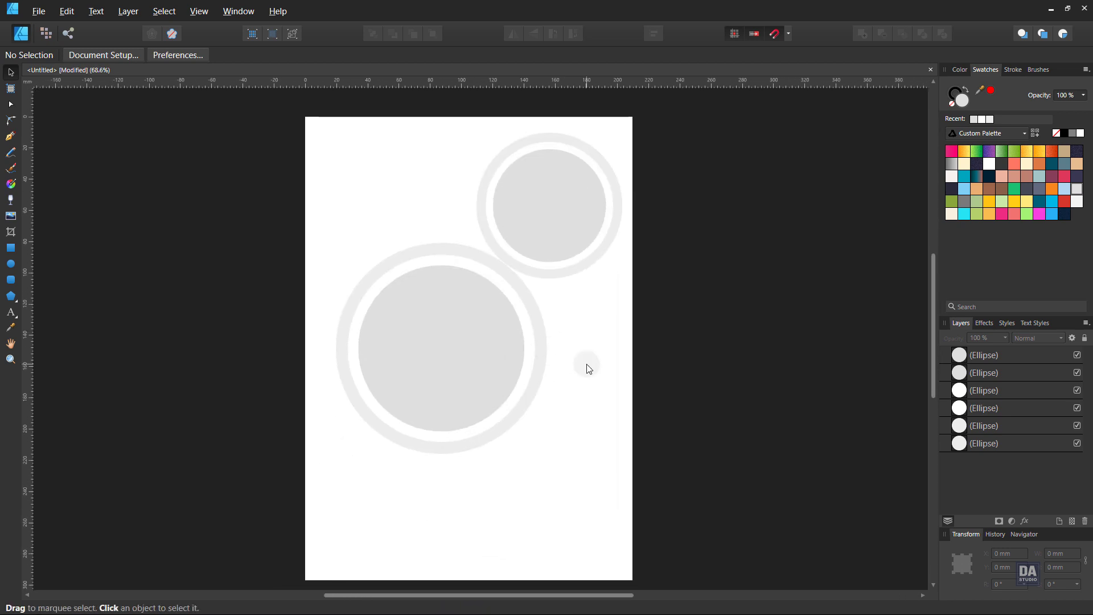
key("ctrl+v")
mouse_move(559, 377)
left_mouse_down()
mouse_move(631, 328)
mouse_move(561, 392)
left_mouse_up()
left_click(1078, 356)
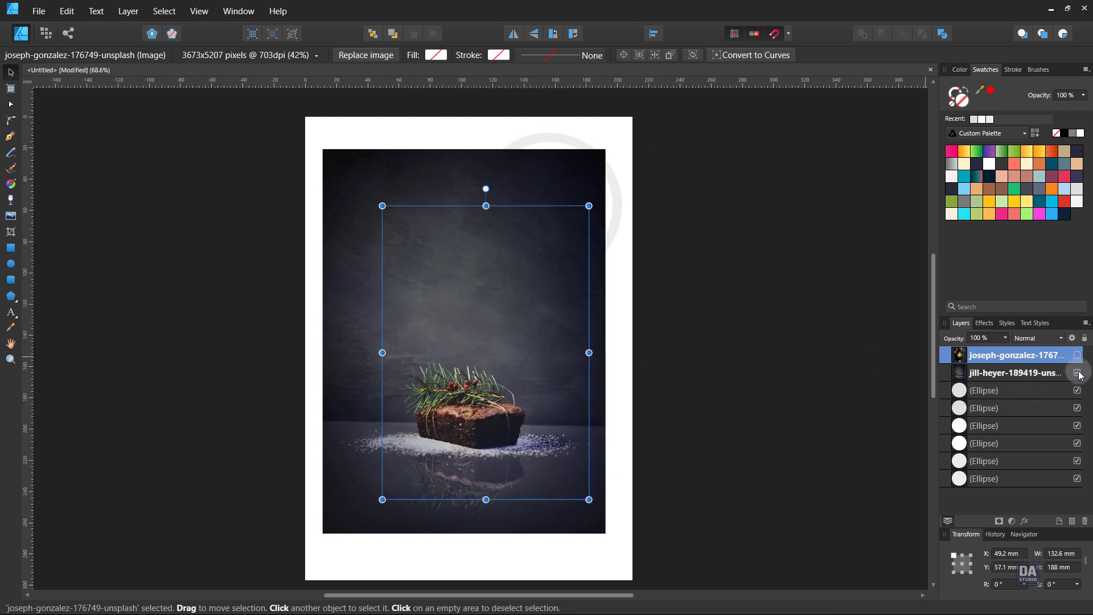
- Clip the cake photo inside the larger set's grey circle and position it so the cake sits in the middle
left_click(1067, 373)
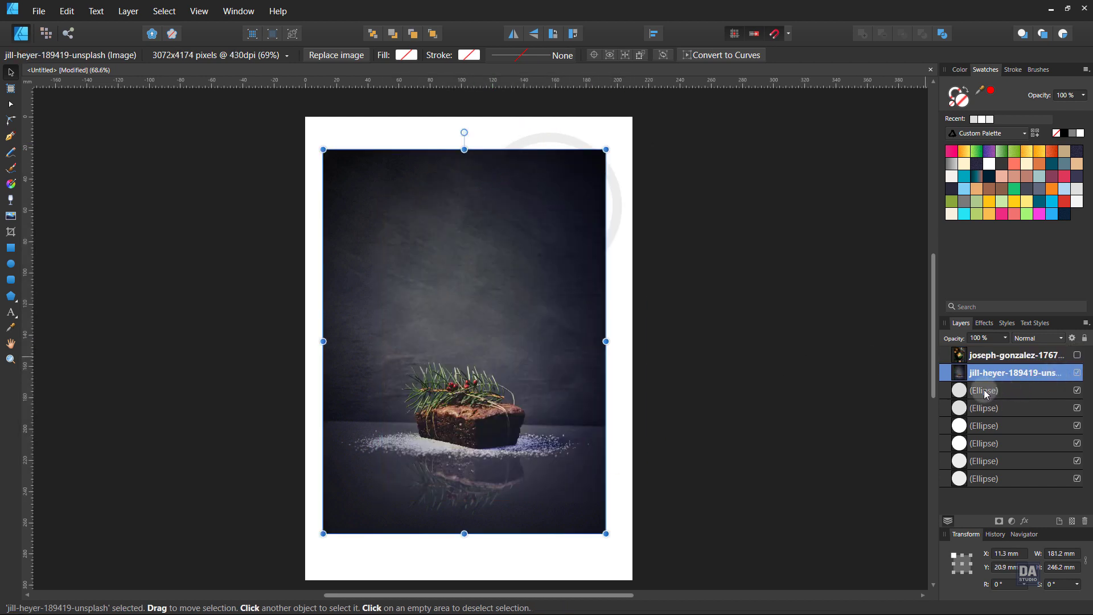
left_click_drag(510, 483, 486, 358)
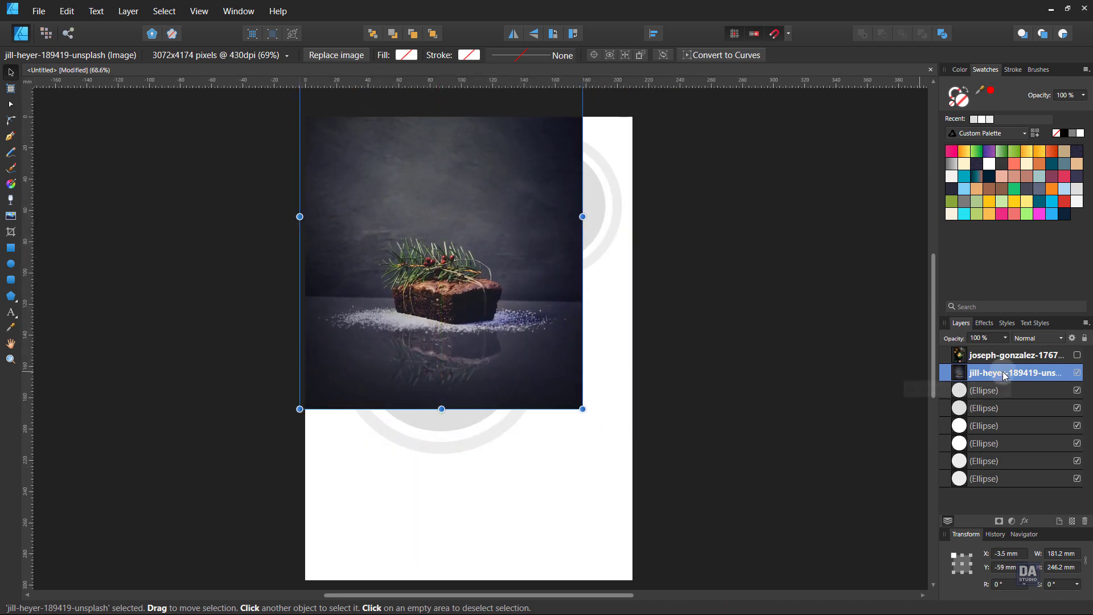
left_click_drag(1003, 372, 997, 463)
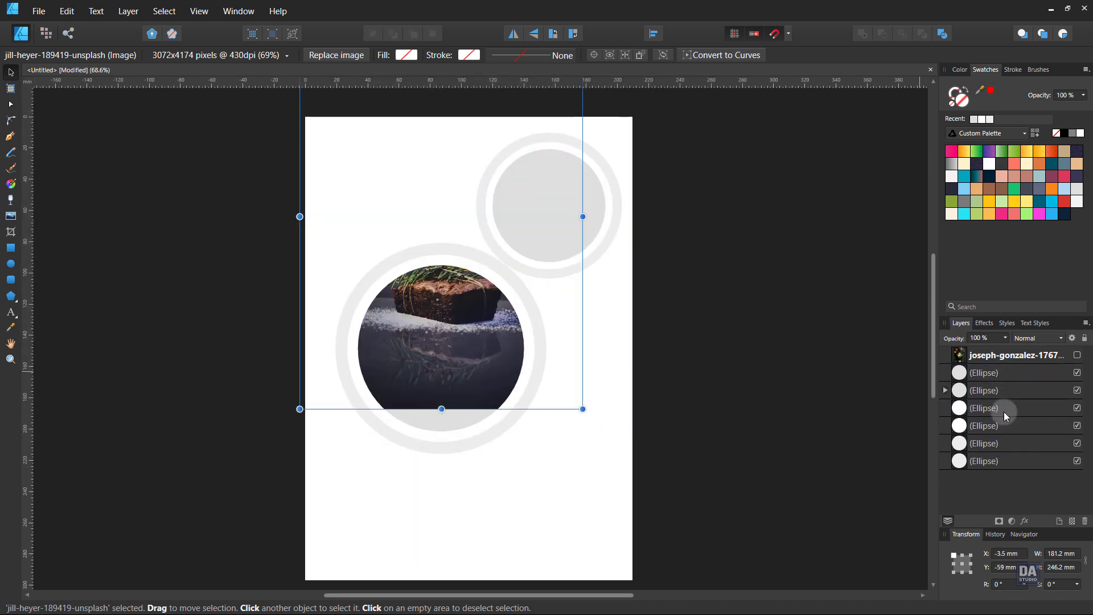
left_click(945, 390)
left_click_drag(475, 350, 479, 409)
left_click(599, 403)
- Show the egg dish photo, clip it inside the smaller set's grey circle and centre the eggs in it
left_click(576, 246)
left_click(1077, 355)
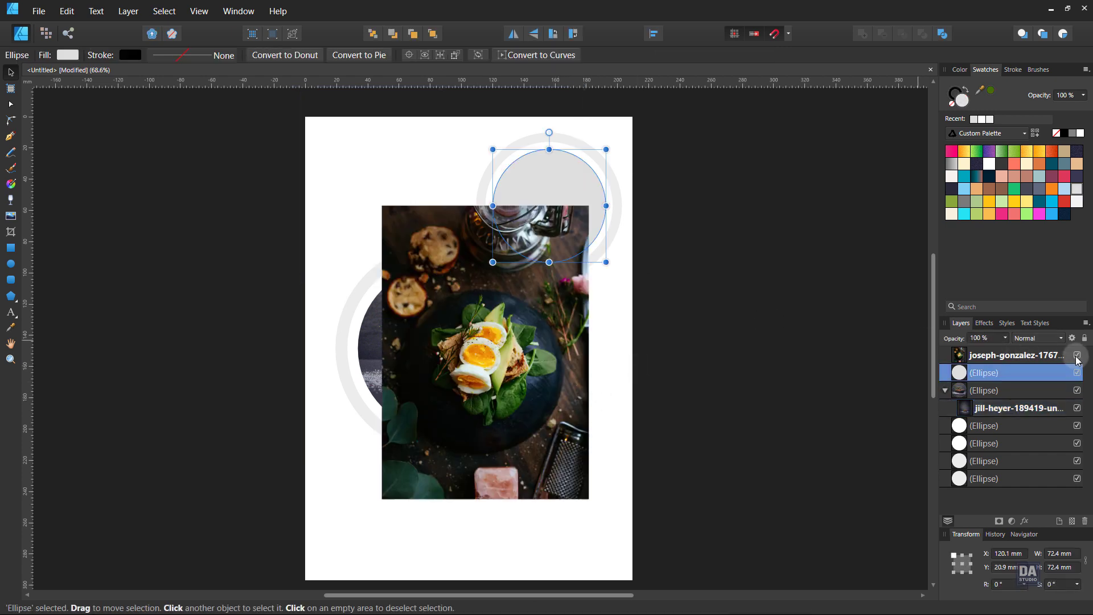
left_click(1001, 361)
left_click_drag(987, 358, 983, 378)
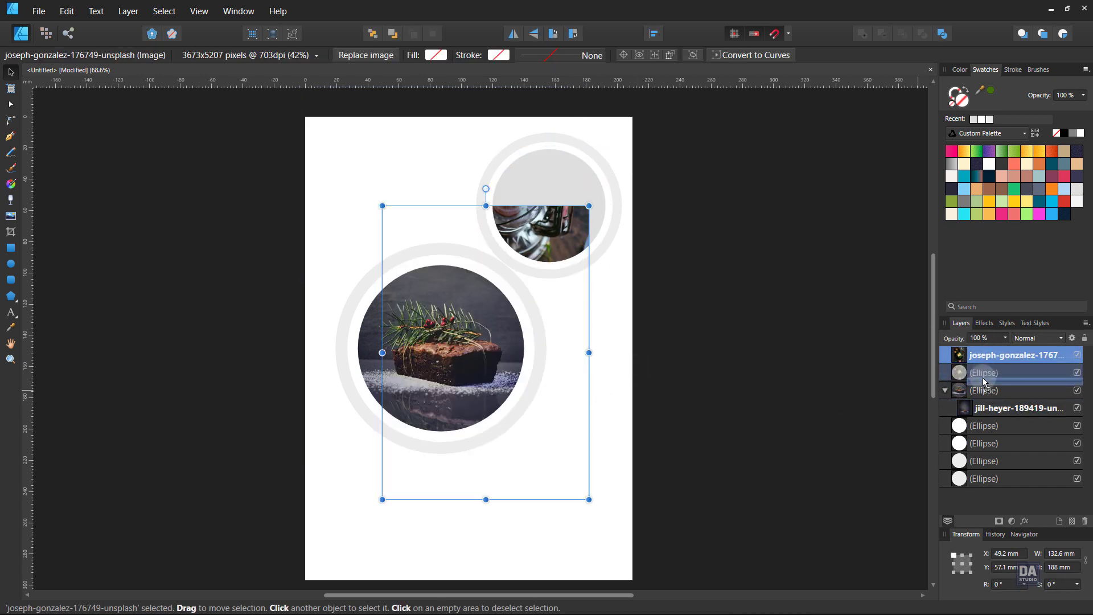
left_click_drag(510, 426, 580, 279)
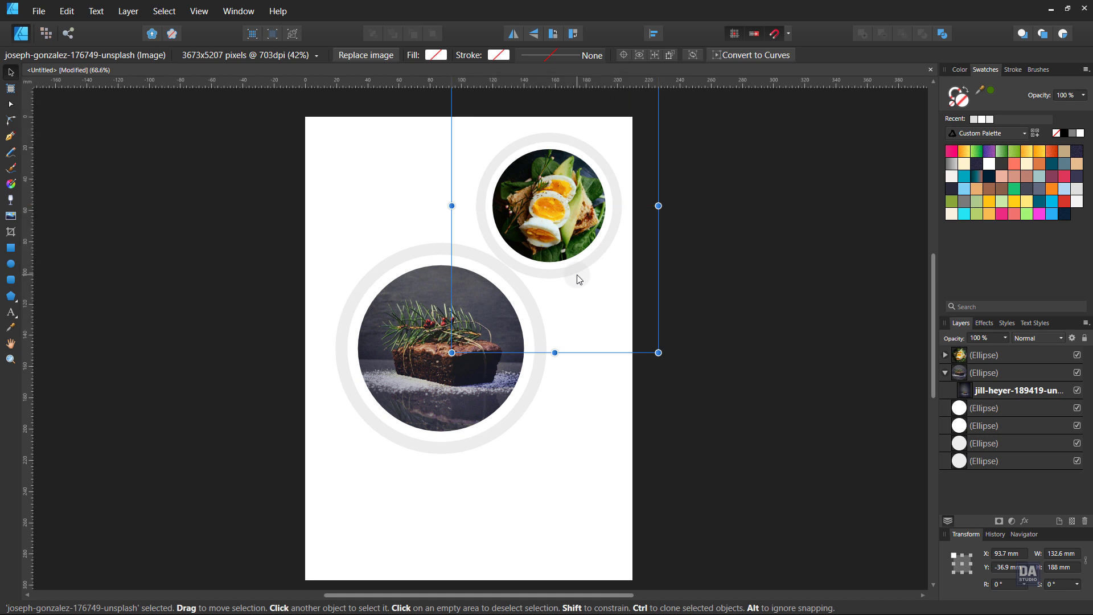
left_click(569, 431)
- Fill the larger set's outer circle with a muted green sampled from the pine sprig in the cake photo
left_click(535, 410)
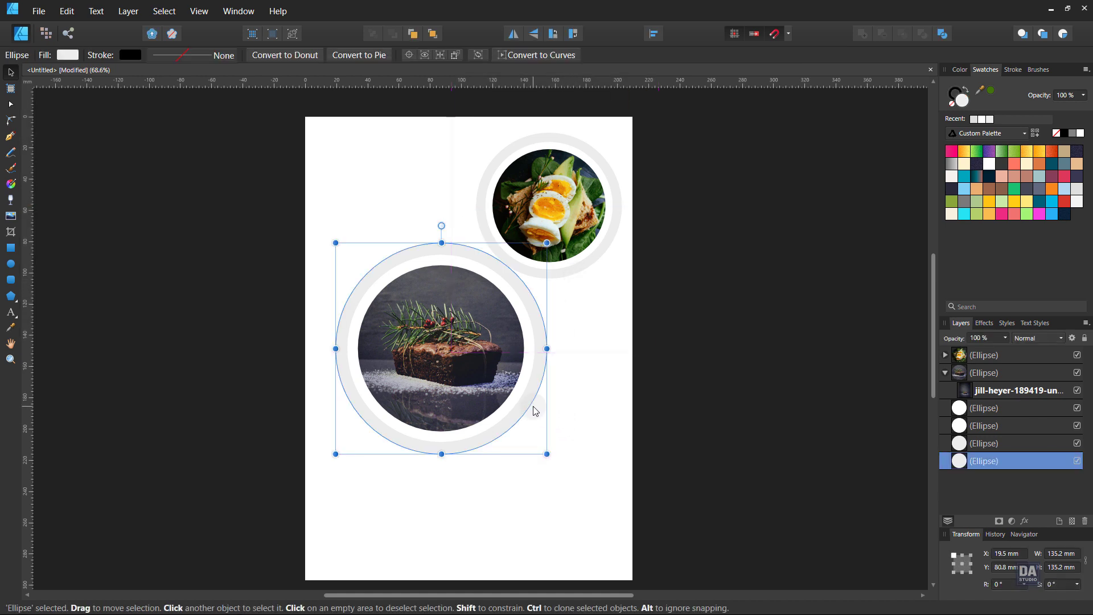
left_click(10, 328)
left_click(414, 340)
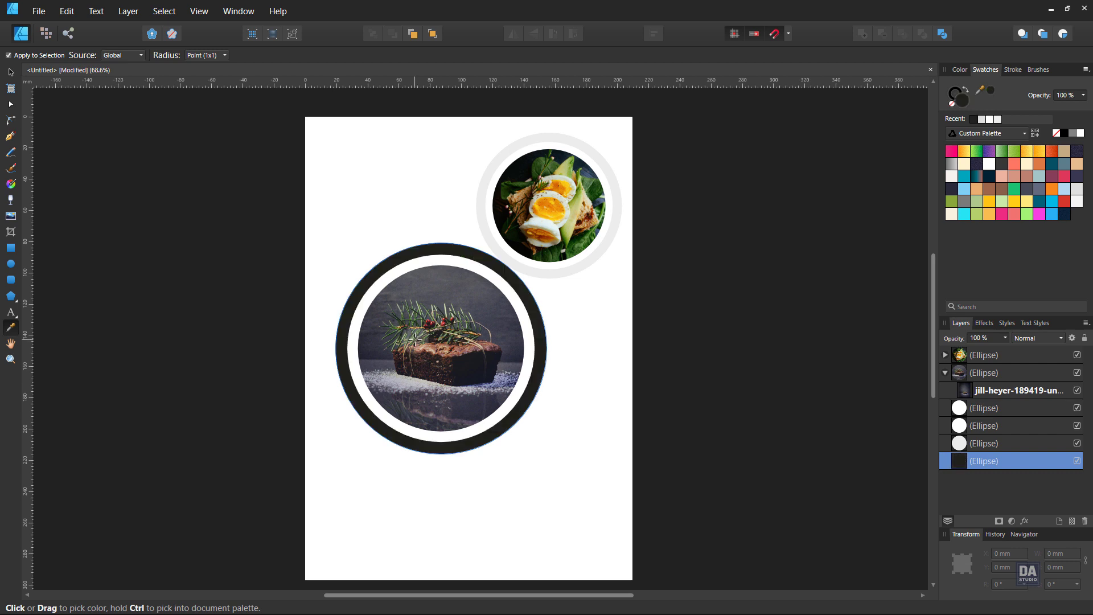
left_click(411, 341)
left_click(412, 340)
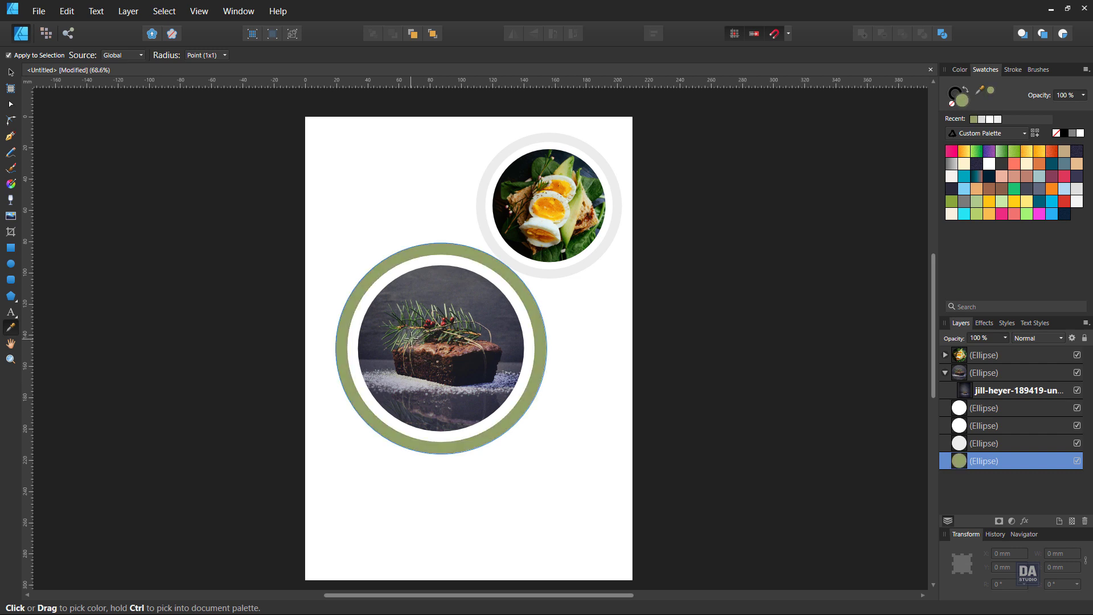
left_click(411, 340)
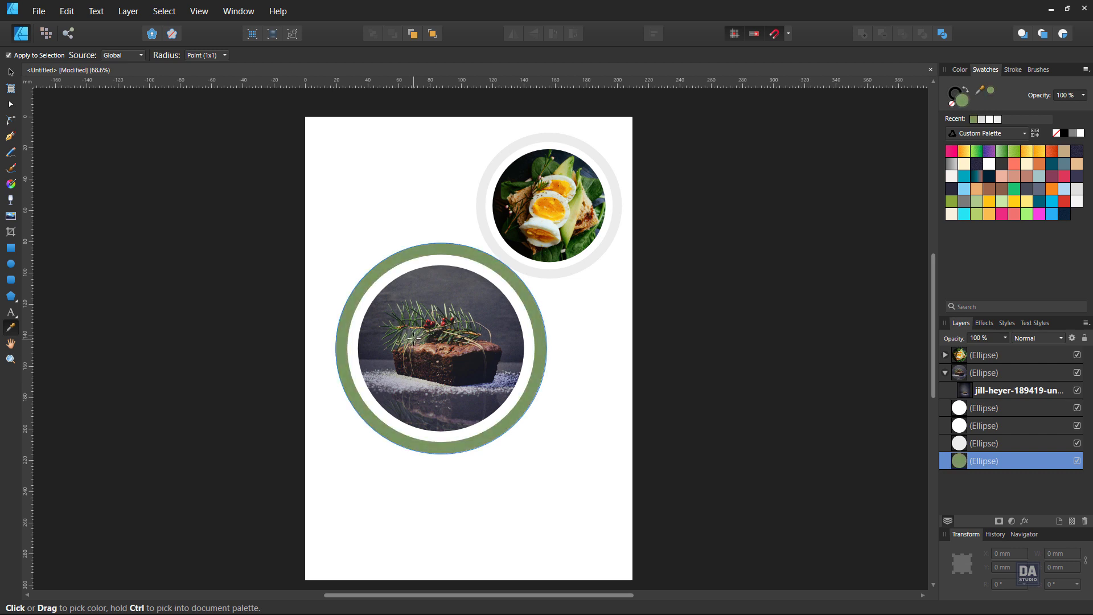
- Fill the smaller set's outer grey circle with an orange sampled from the egg yolk in its photo
scroll(426, 303, "up", 2)
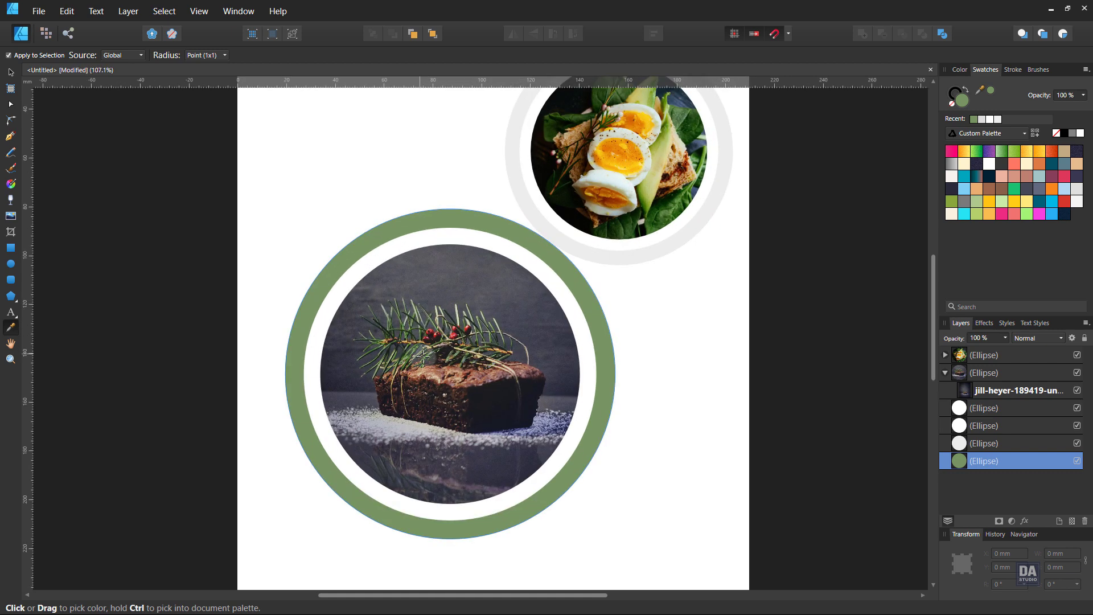
left_click_drag(619, 242, 593, 298)
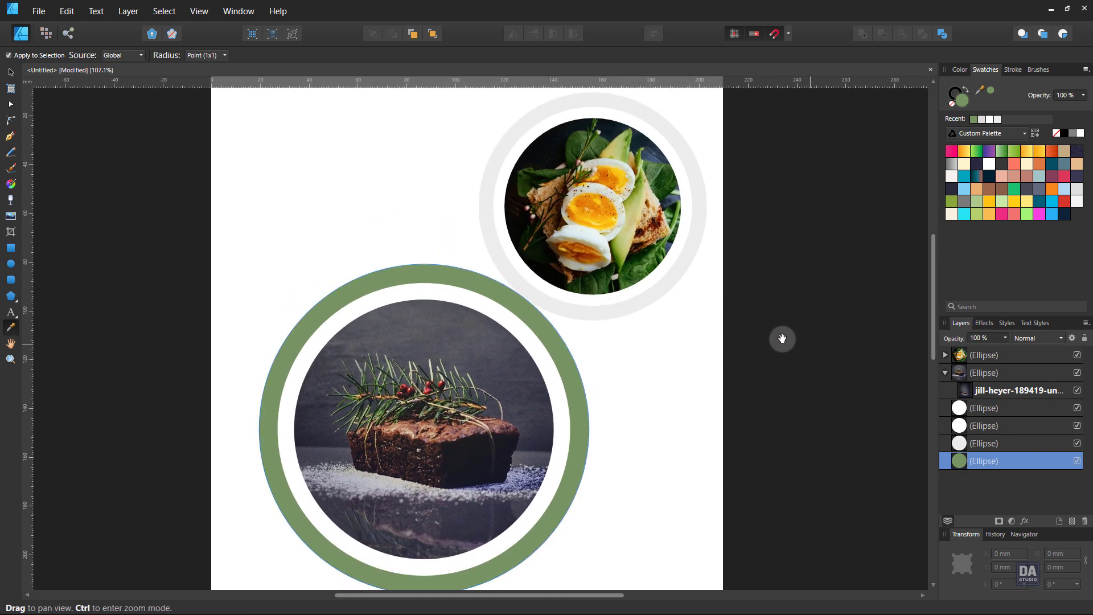
left_click(985, 447)
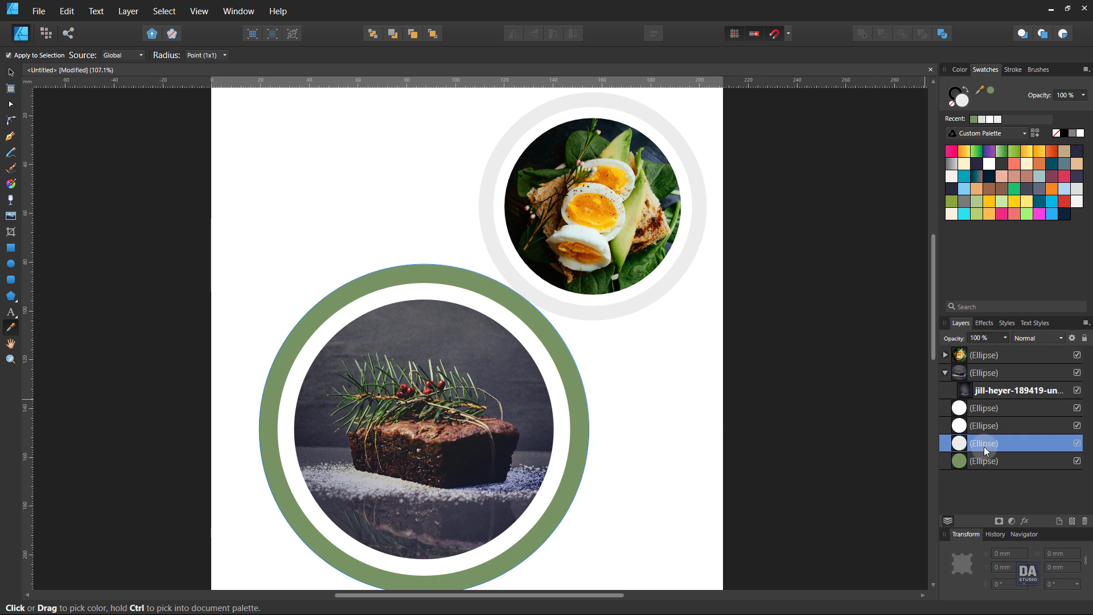
key("v")
left_click_drag(635, 315, 662, 313)
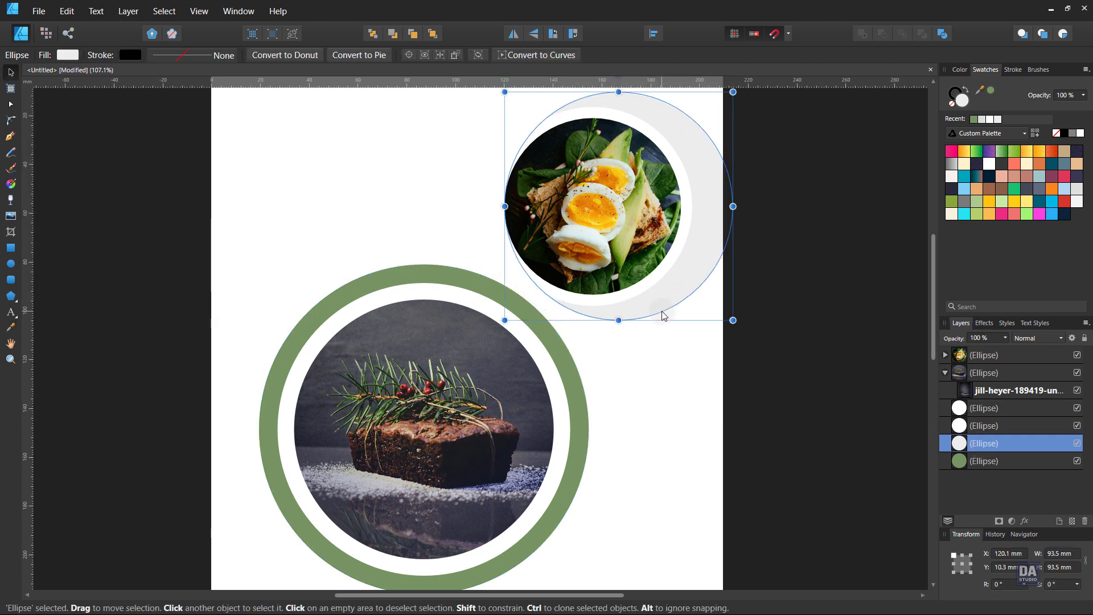
key("ctrl+z")
left_click(10, 329)
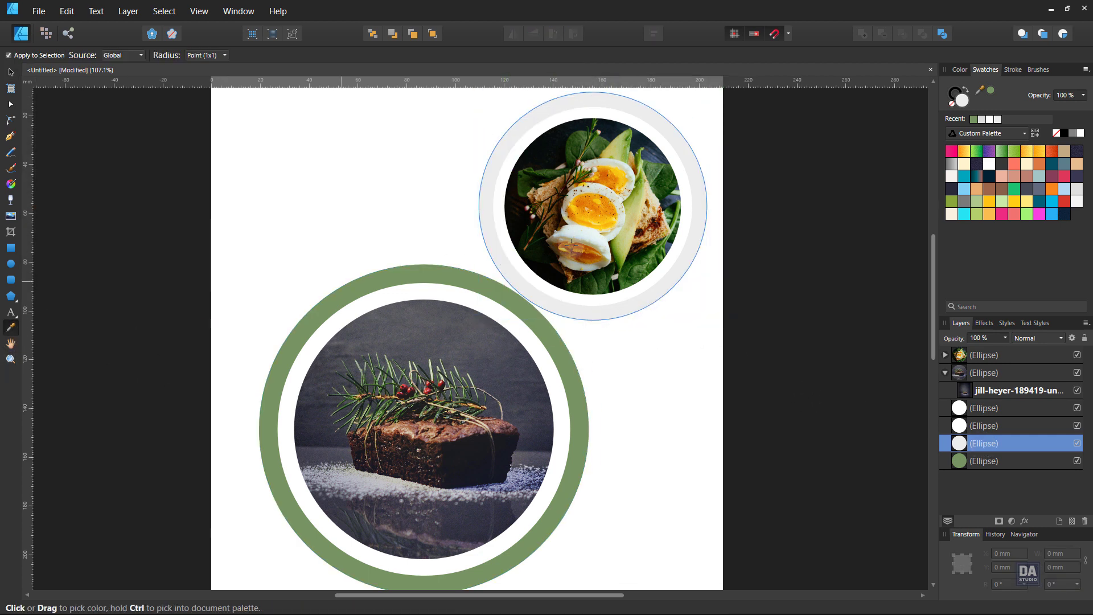
left_click(590, 204)
left_click(589, 203)
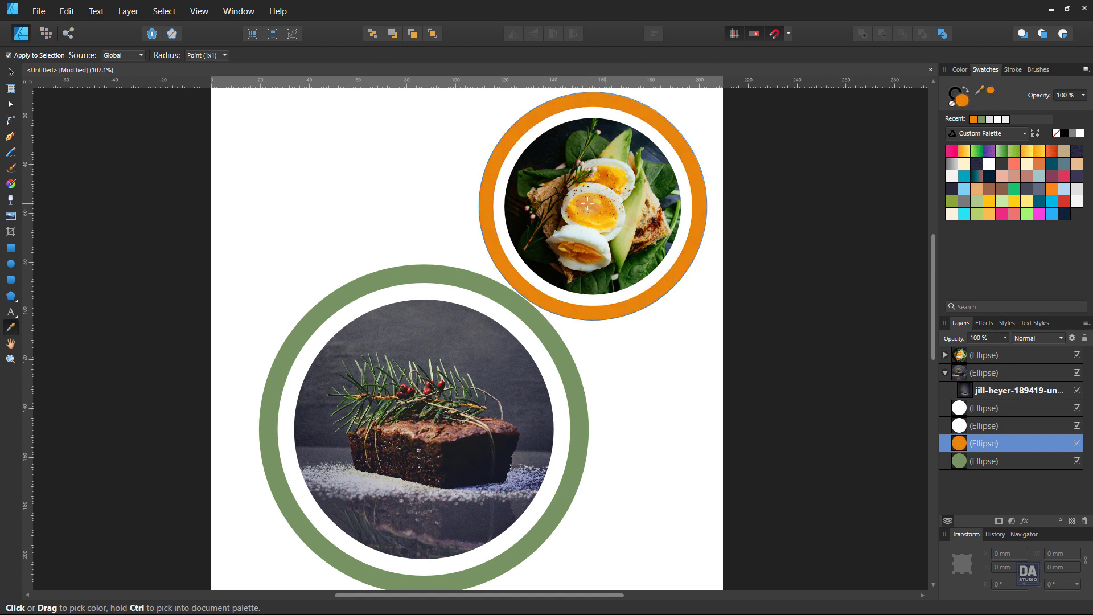
left_click(11, 72)
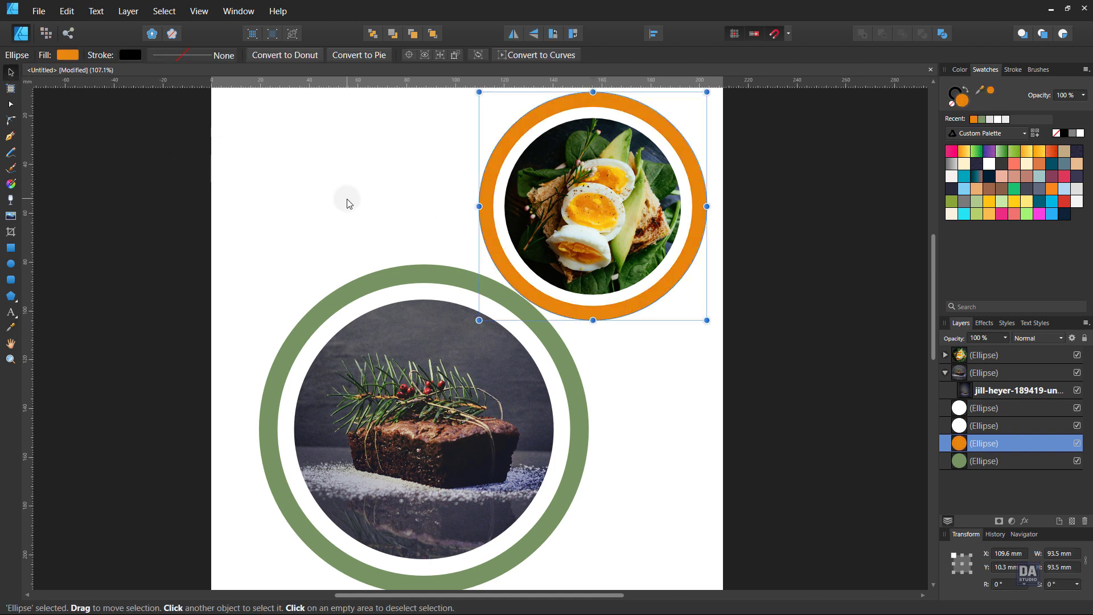
left_click(349, 200)
- Group the three circles of the egg photo set, and group the three circles of the cake photo set separately
key("ctrl+0")
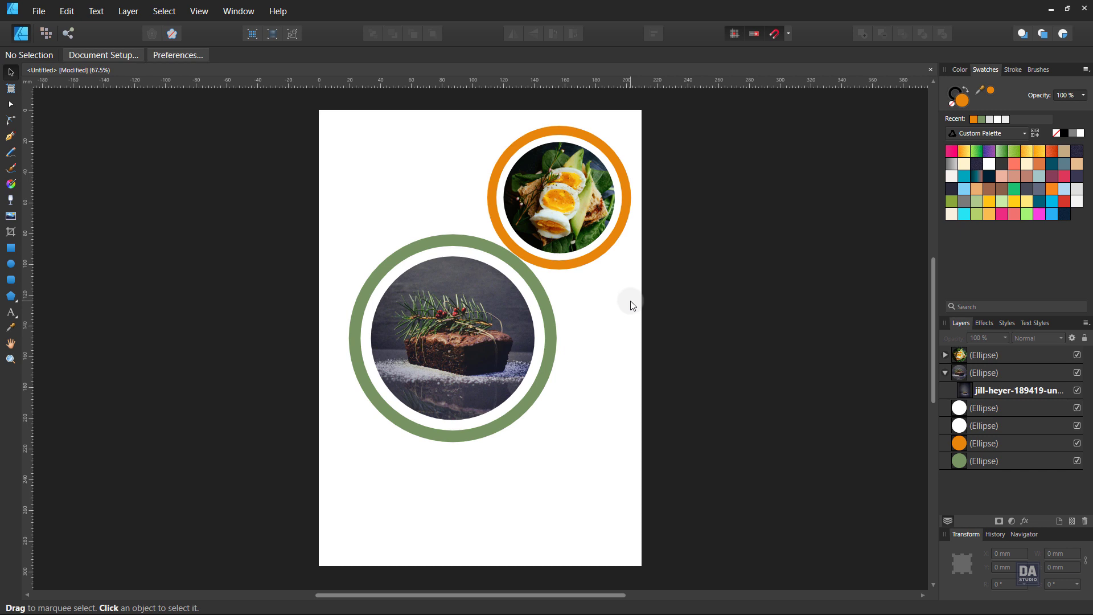
left_click_drag(658, 295, 455, 105)
right_click(565, 179)
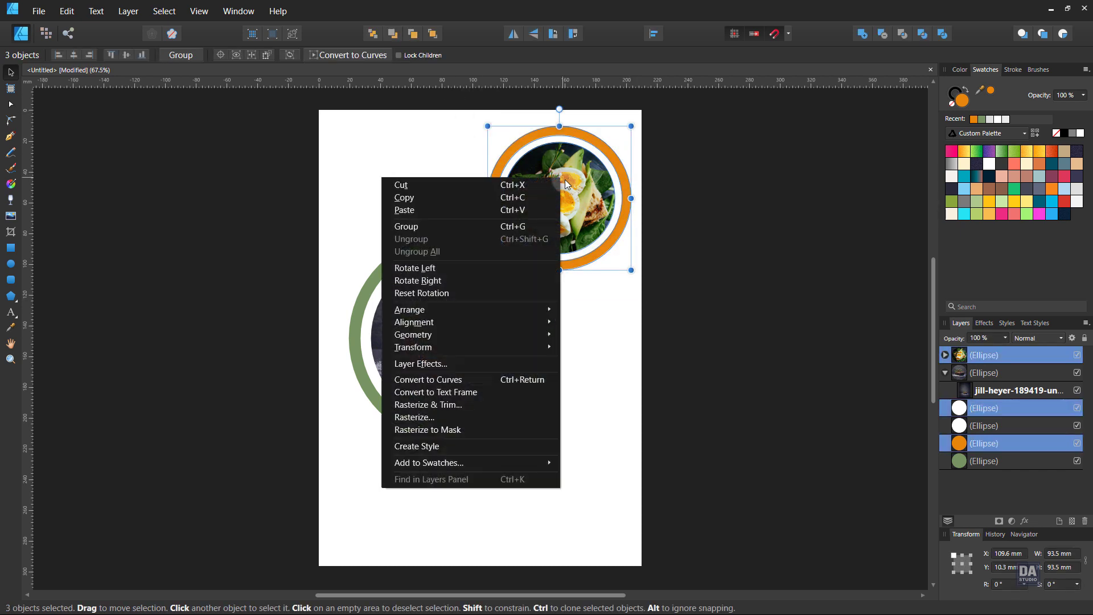
left_click(533, 226)
left_click_drag(572, 468, 312, 228)
right_click(471, 296)
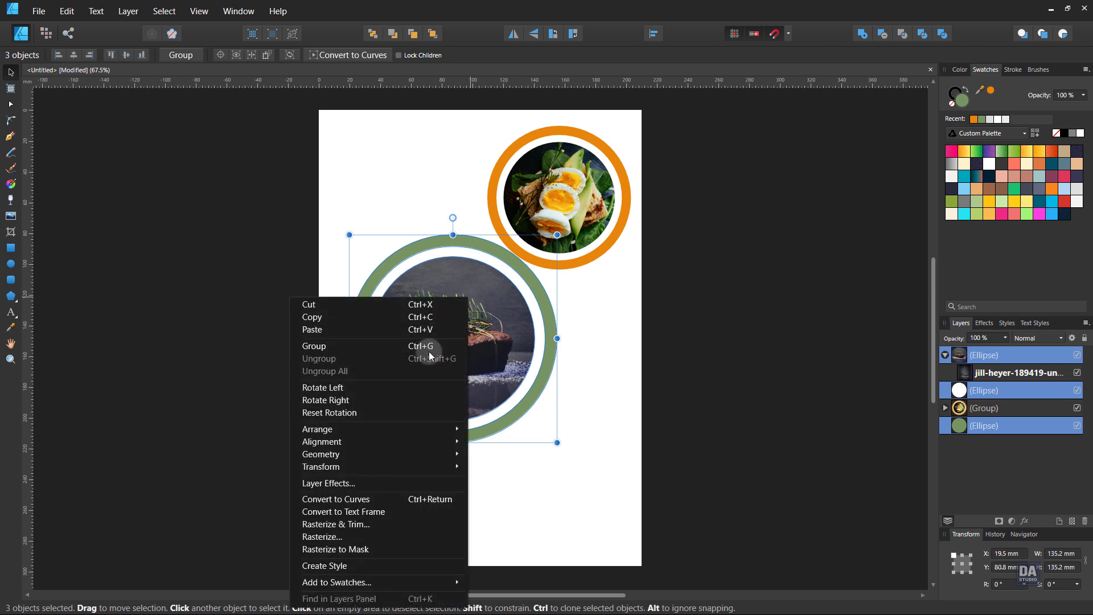
left_click(429, 346)
- Darken the cake set's outer green ring to the slightly more saturated green 658548
left_click(545, 382)
double_click(545, 381)
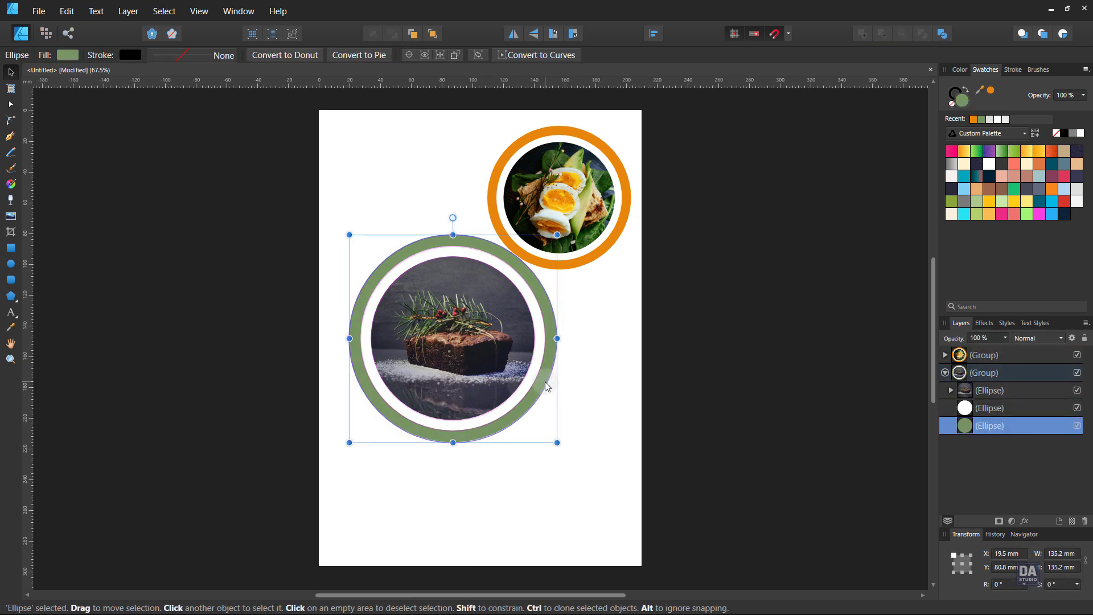
double_click(966, 104)
left_click_drag(586, 181, 778, 143)
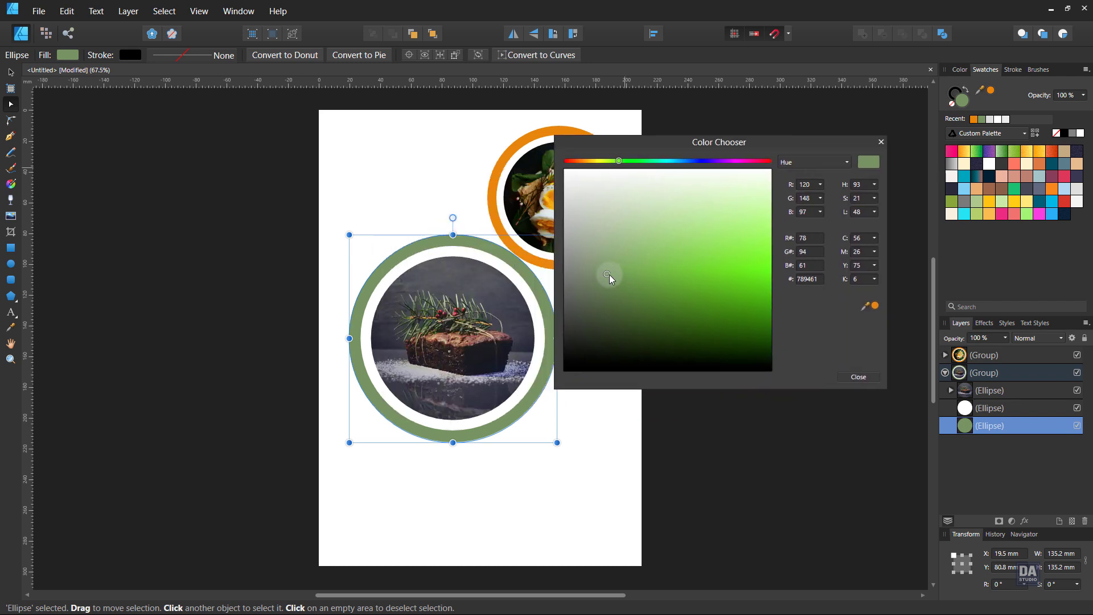
mouse_move(610, 274)
left_mouse_down()
mouse_move(631, 284)
mouse_move(622, 289)
left_mouse_up()
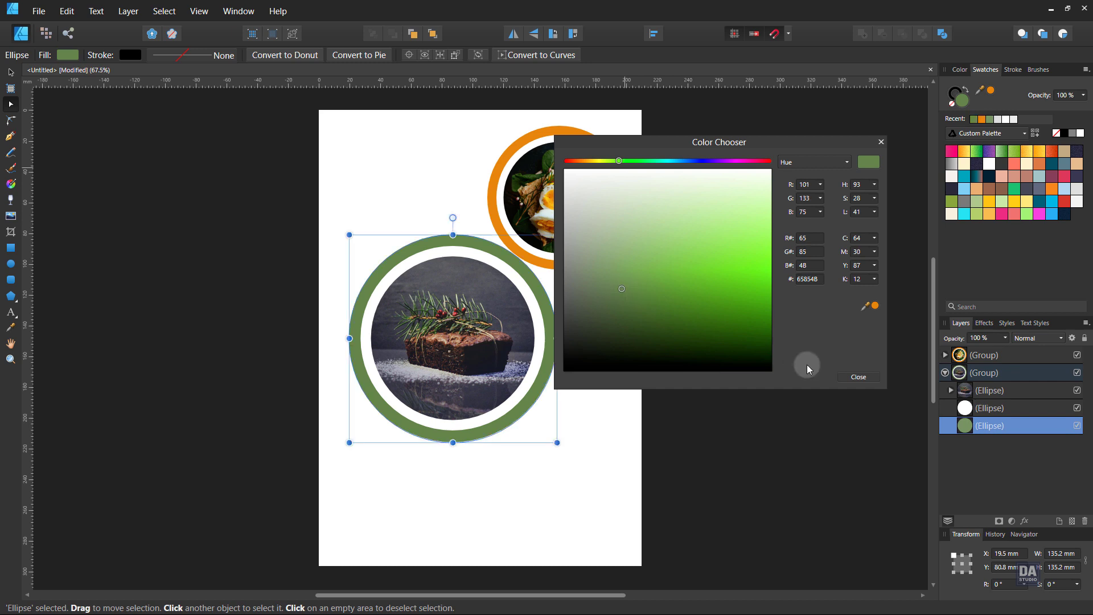
left_click(859, 378)
left_click(707, 395)
- Add the art text "COMPANY NAME" in the empty area of the page beside the egg photo
scroll(642, 341, "left", 1)
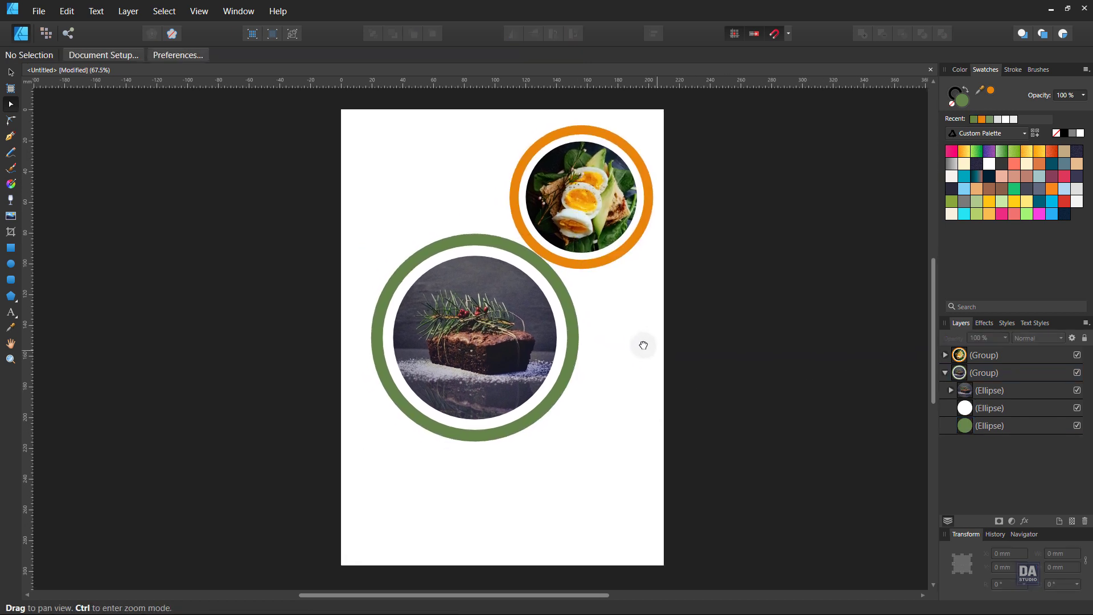
scroll(635, 337, "up", 1)
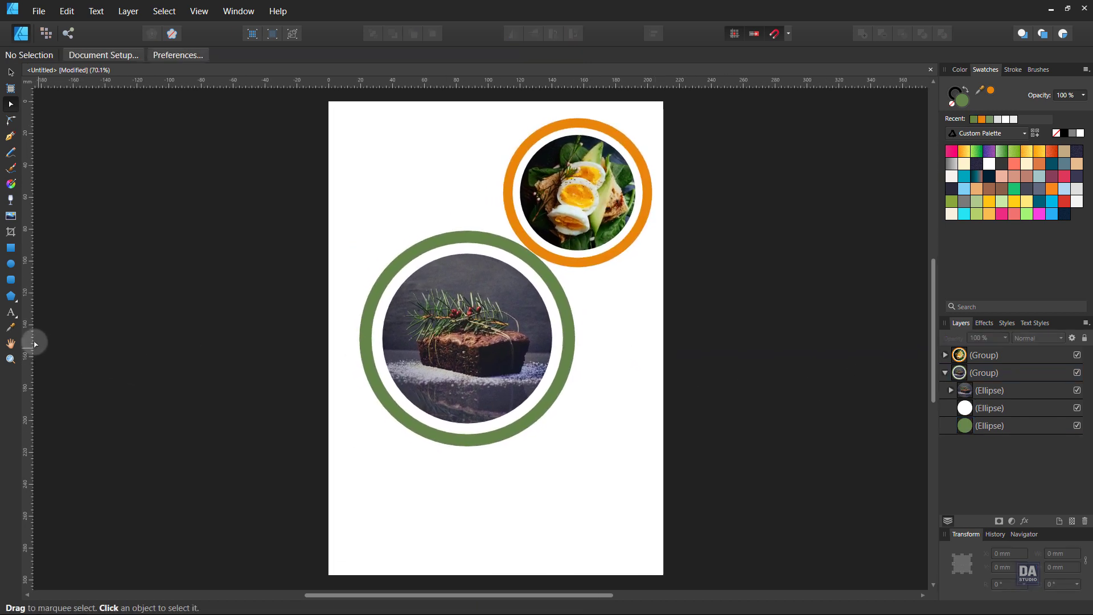
left_click(10, 313)
left_click(353, 149)
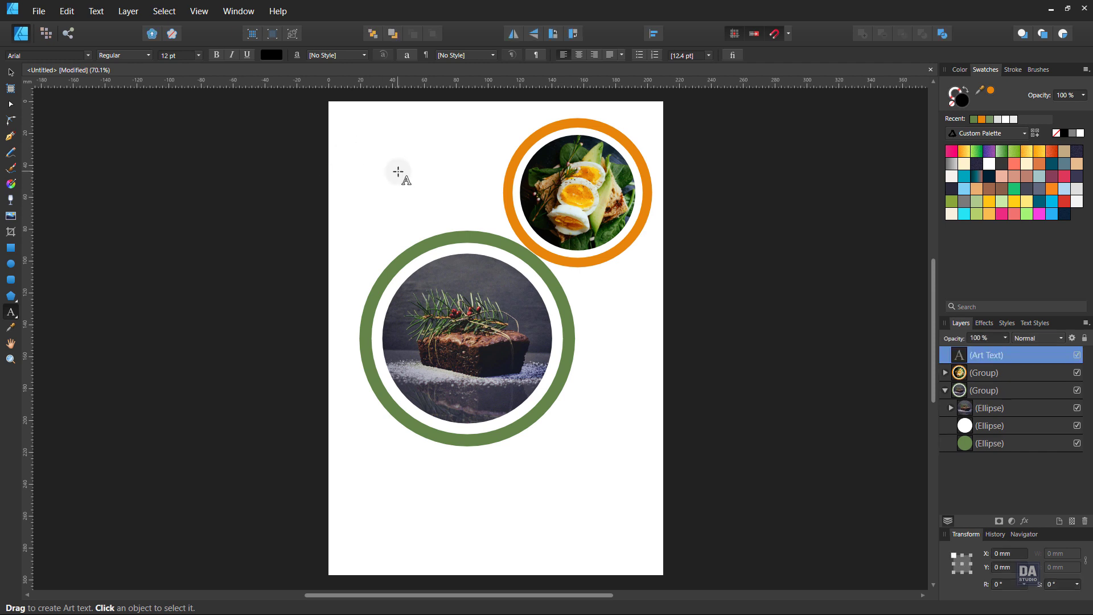
type("c")
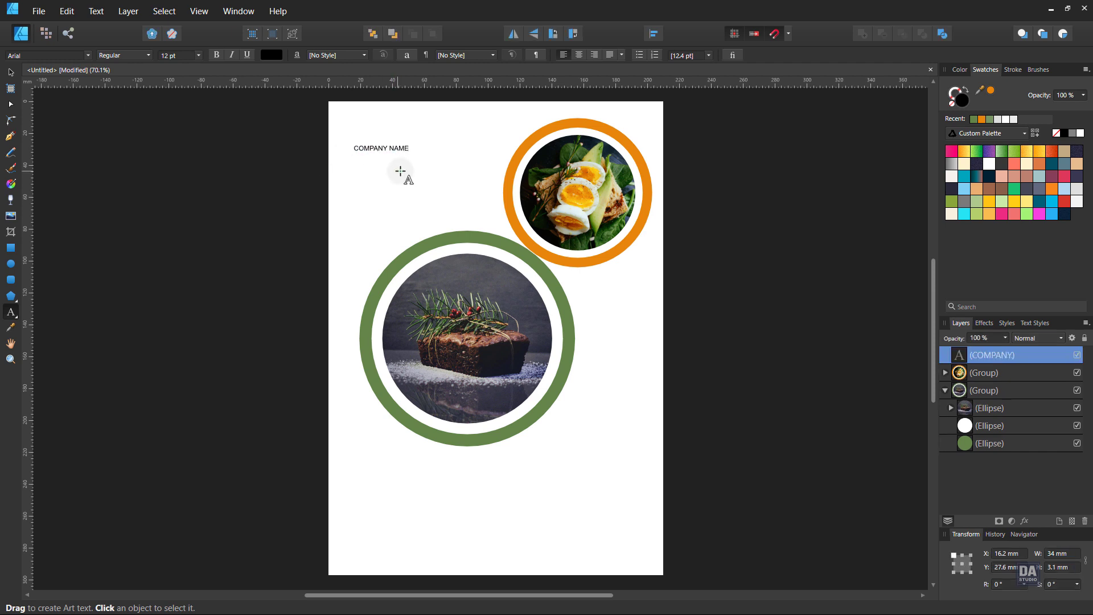
key("Escape")
left_click(10, 72)
- Set the company name text's font to Bebas Neue in the Regular style
left_click(29, 54)
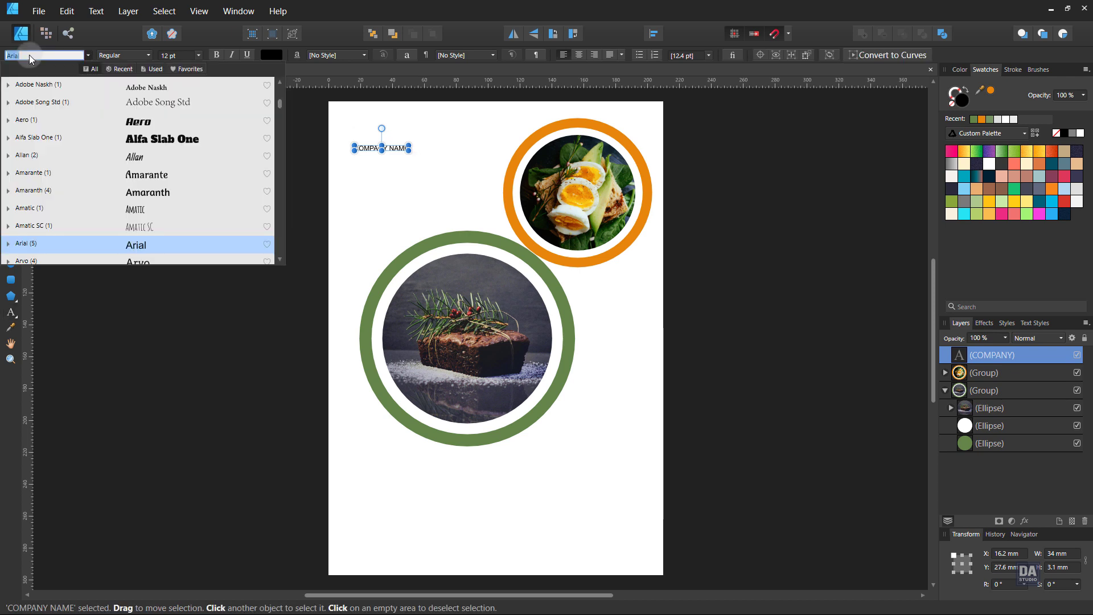
type("Bebas")
key("Return")
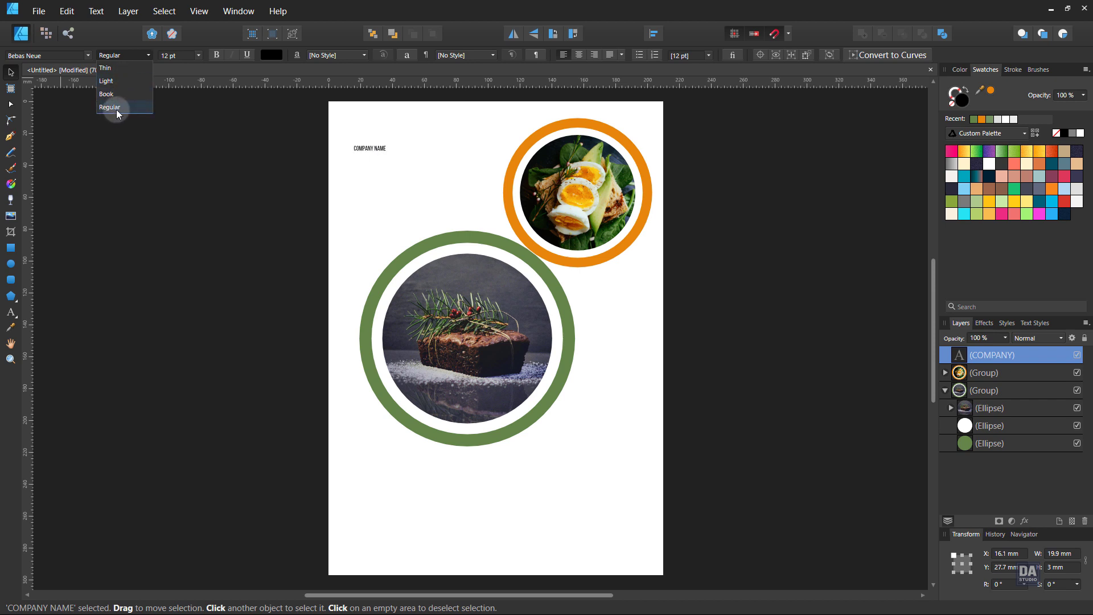
left_click(174, 109)
- Enlarge the company name text to about 48 pt and position it near the page's upper-left corner
left_click(370, 148)
left_click_drag(387, 152, 449, 148)
left_click(456, 160)
scroll(380, 136, "up", 3)
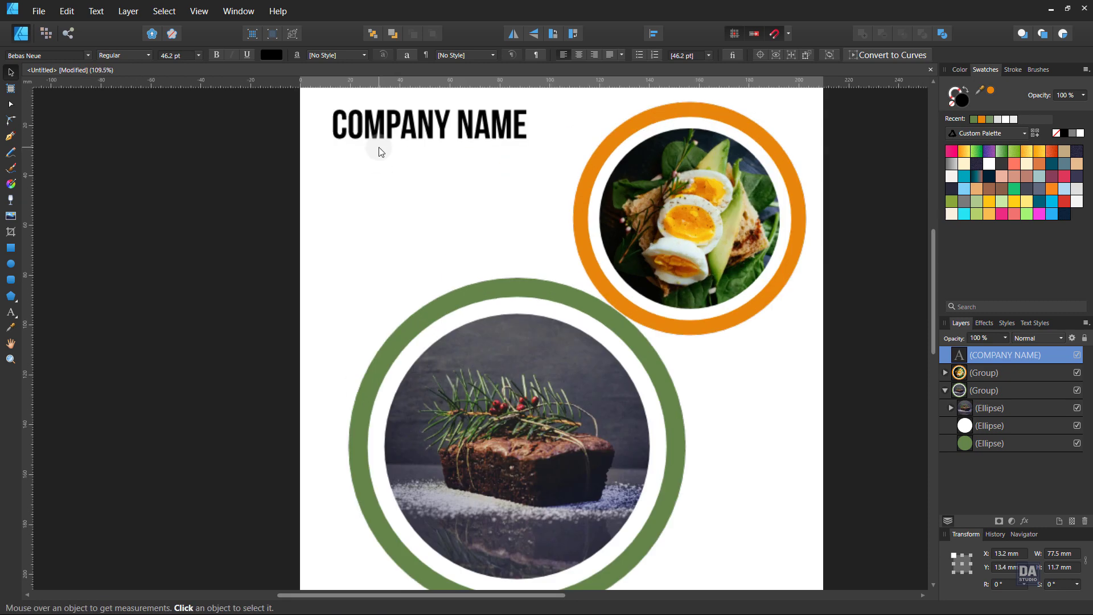
scroll(381, 152, "up", 2)
left_click(530, 225)
left_click_drag(541, 233, 551, 205)
- Colour the word "NAME" in the heading with the orange used for the egg photo's ring
double_click(527, 220)
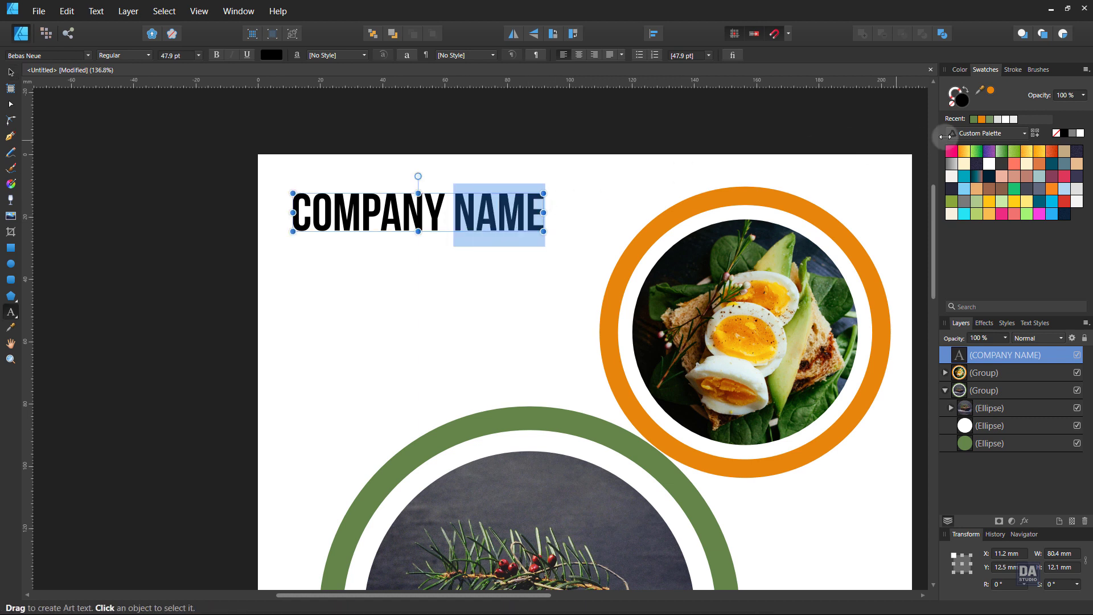
left_click(982, 120)
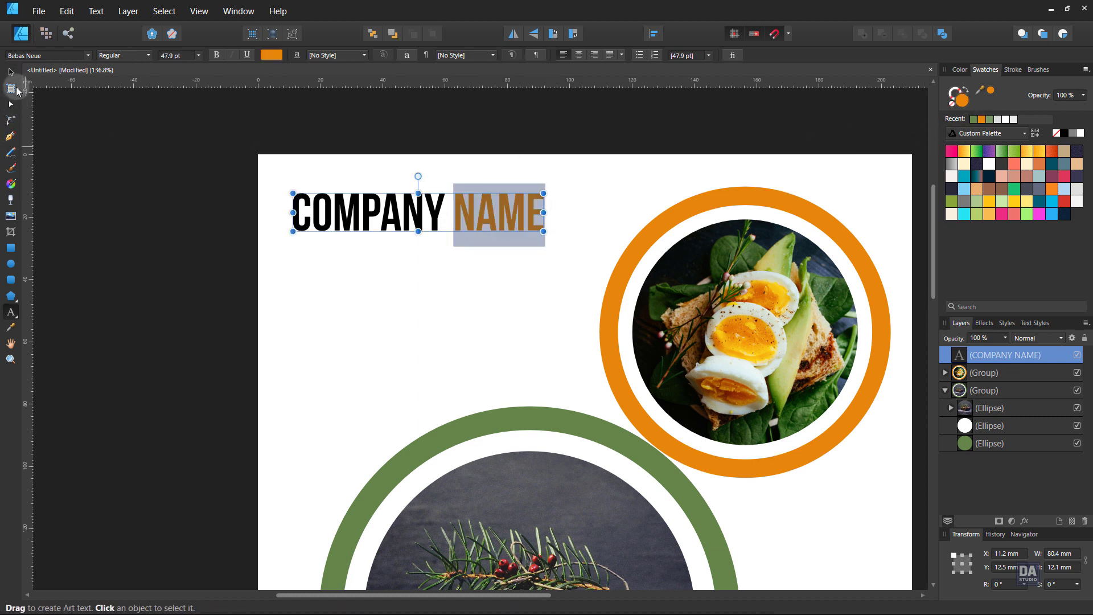
left_click(12, 74)
left_click(273, 263)
- Draw a straight horizontal line about 80 mm long just below the heading, matching the text's width
left_click(10, 136)
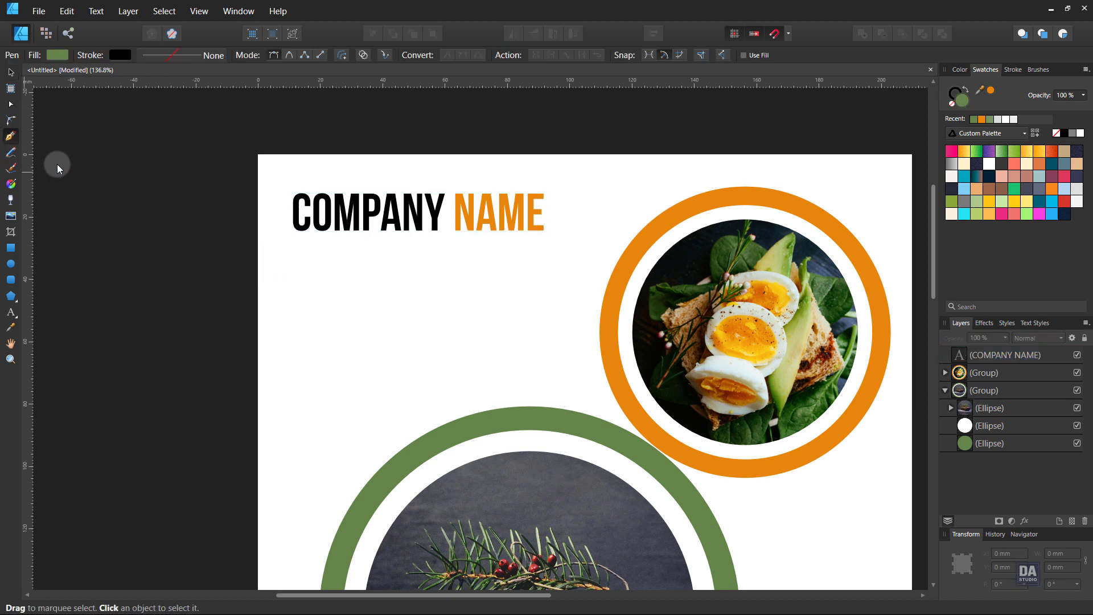
left_click(293, 239)
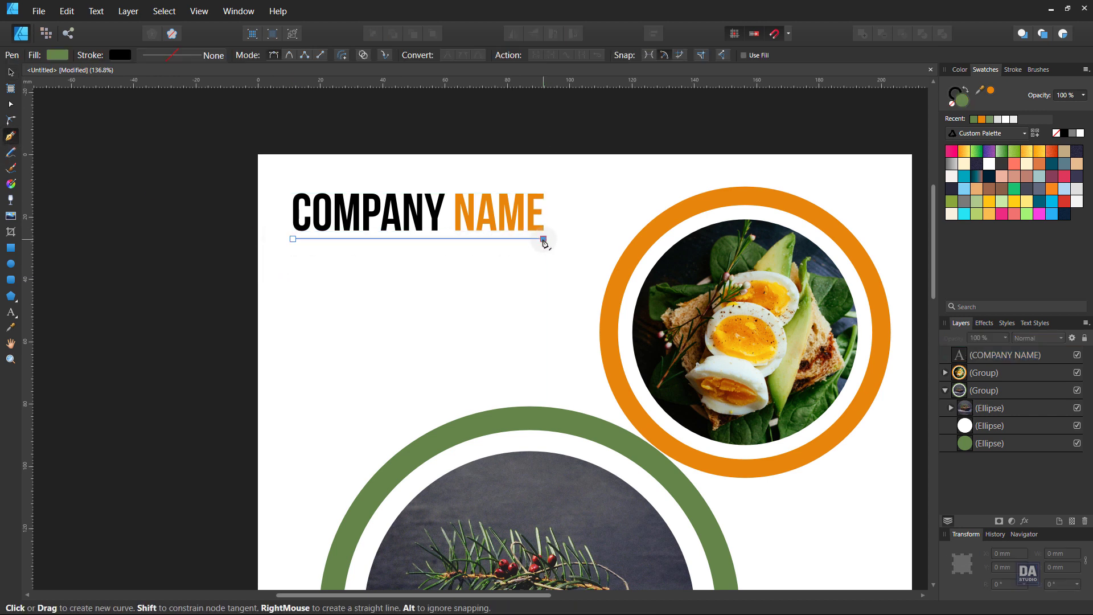
left_click(543, 240)
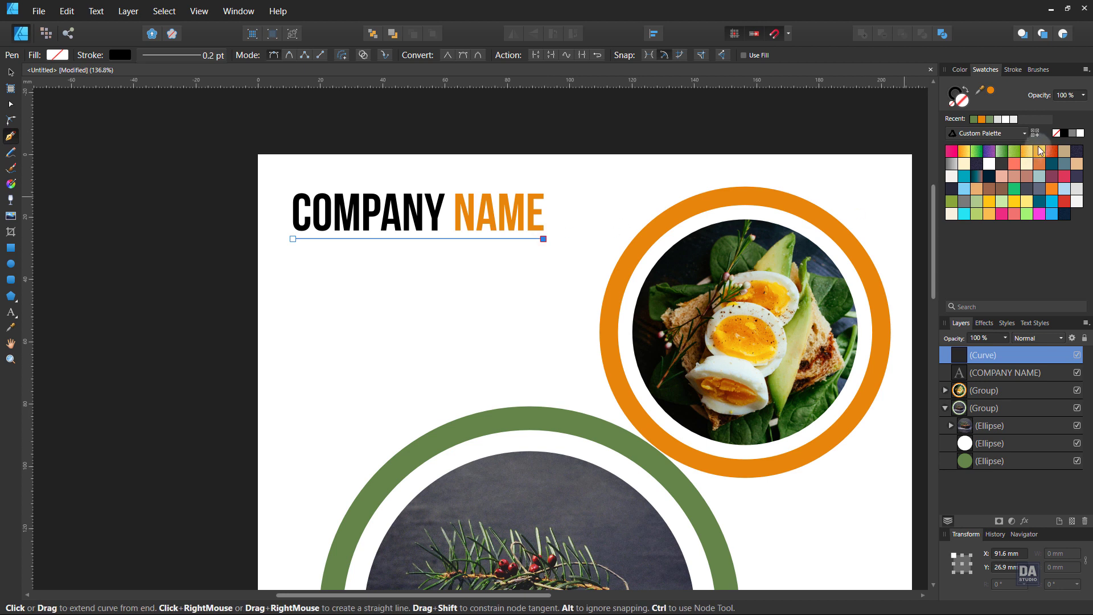
- Give the line under the heading a dark purple-grey stroke with a width of 2 pt
left_click(1082, 179)
left_click(1013, 70)
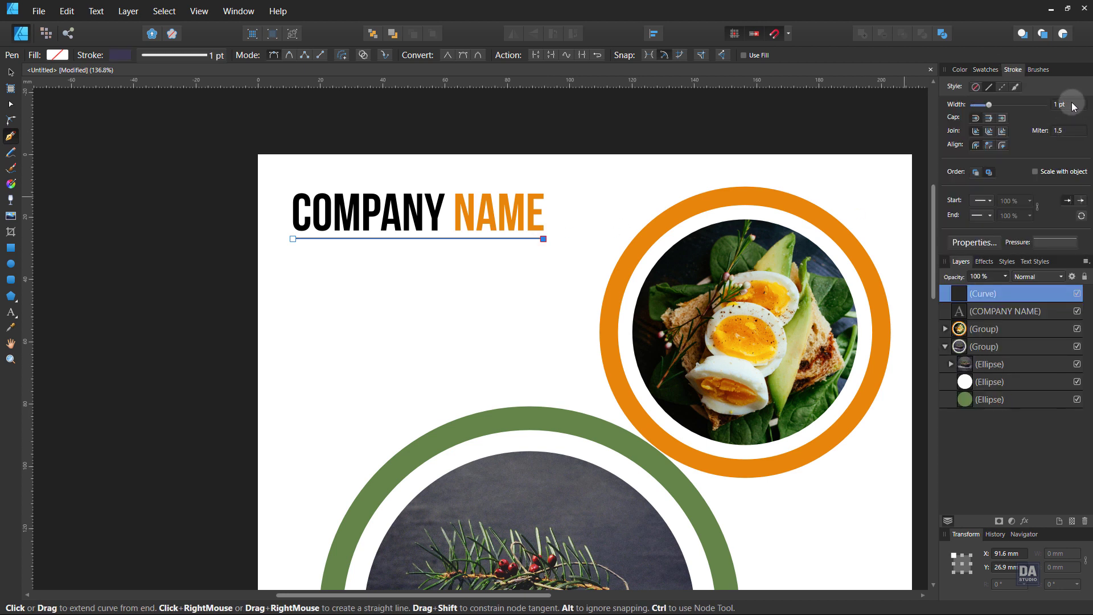
left_click(10, 72)
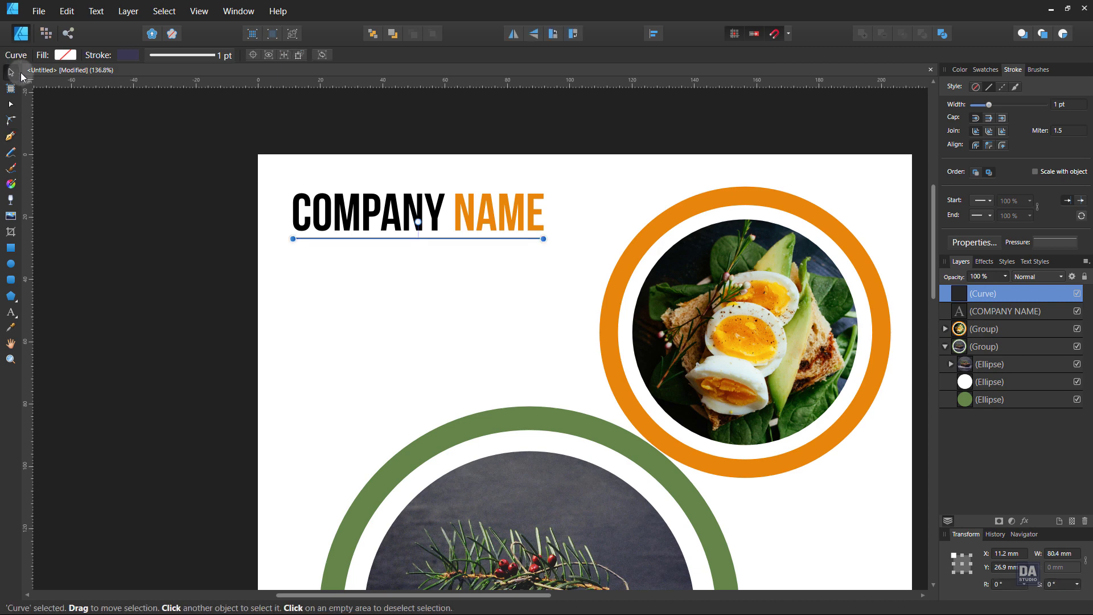
left_click(500, 289)
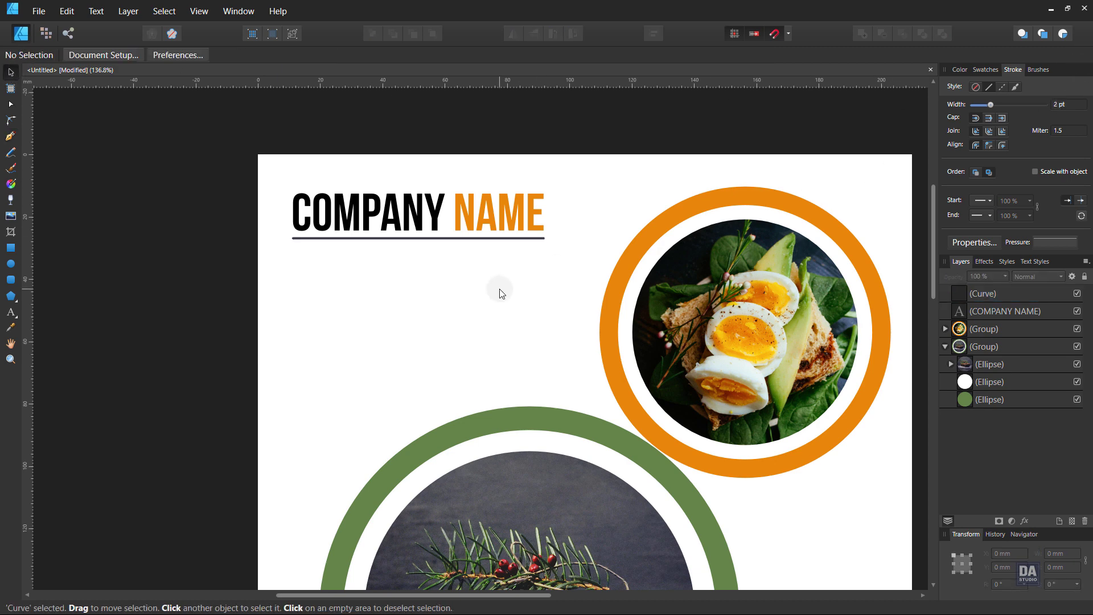
- Nudge the underline up slightly so it sits closer to the heading, at about Y 26.3 mm
scroll(351, 269, "up", 1)
left_click(337, 233)
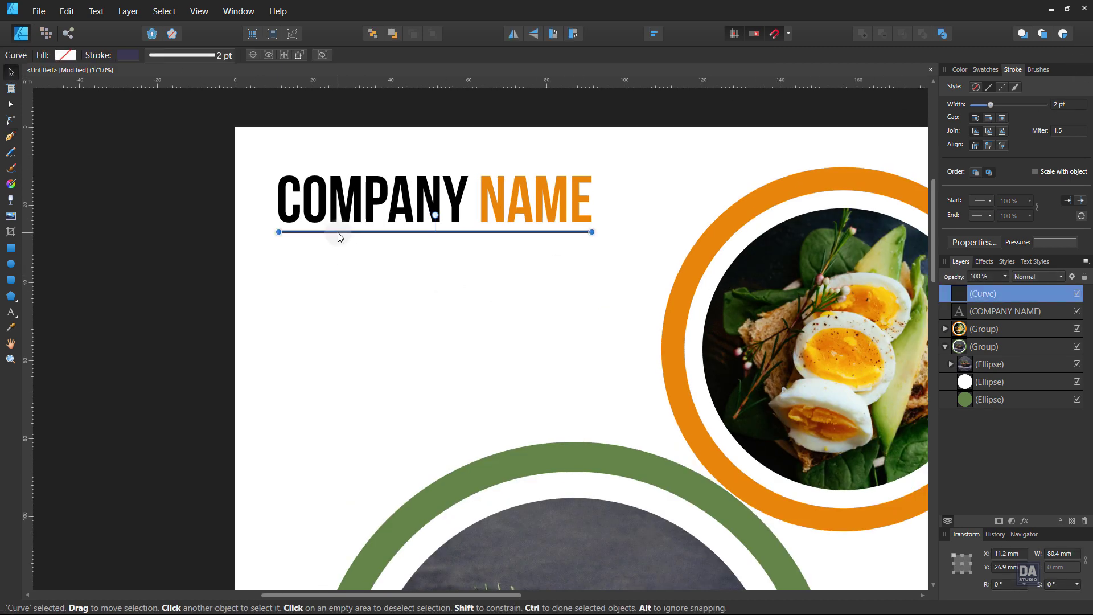
key("Up")
left_click(348, 235)
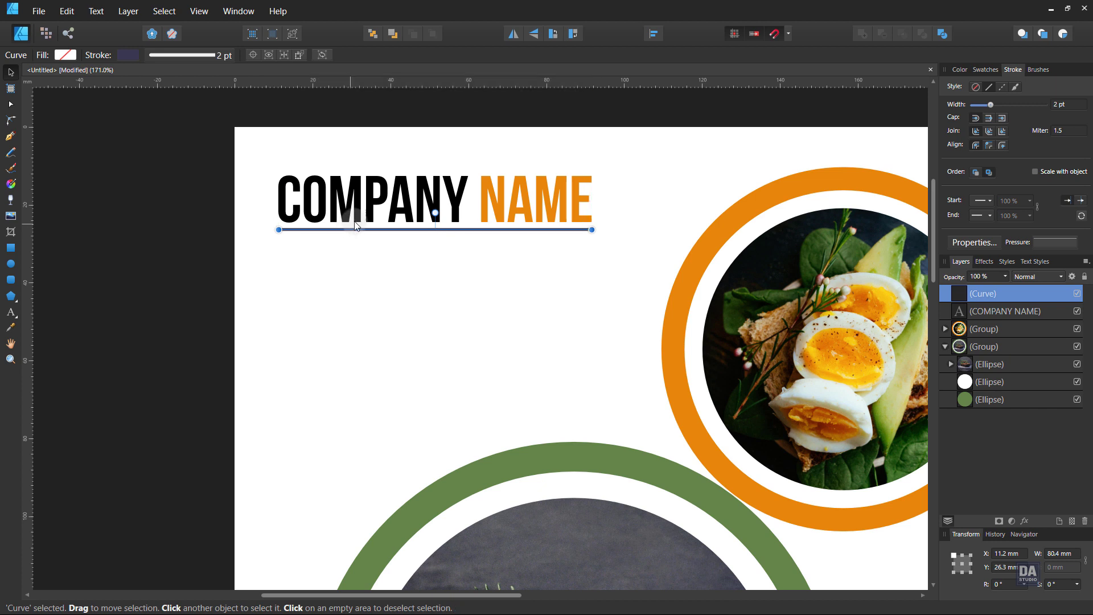
- Colour the word "COMPANY" in the heading with the dark purple-grey swatch H:243 S:15 L:28, matching the underline
left_click(375, 213)
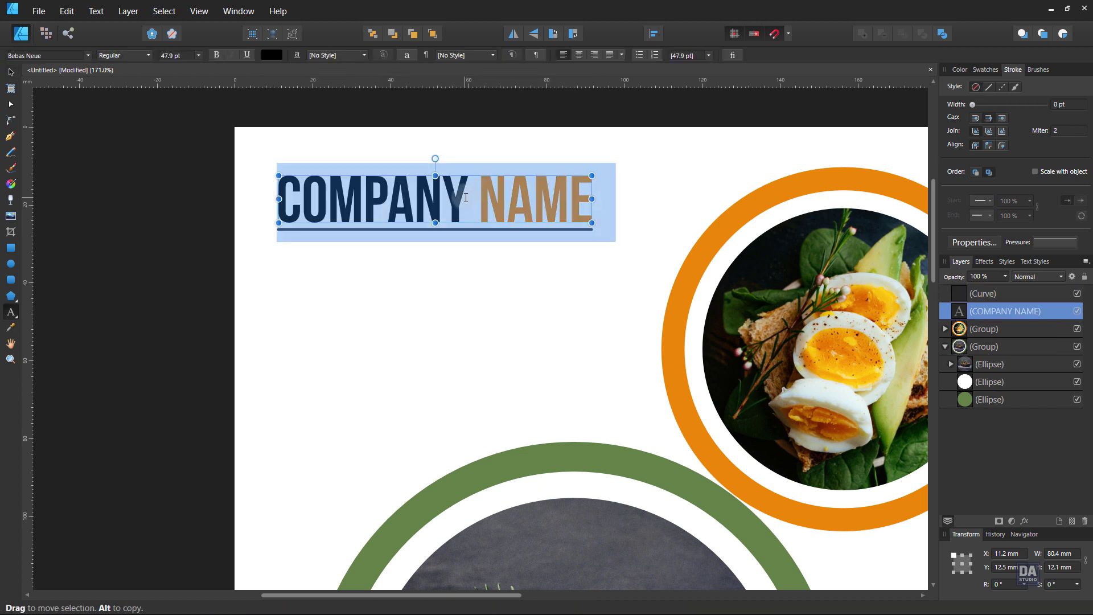
left_click_drag(468, 193, 283, 203)
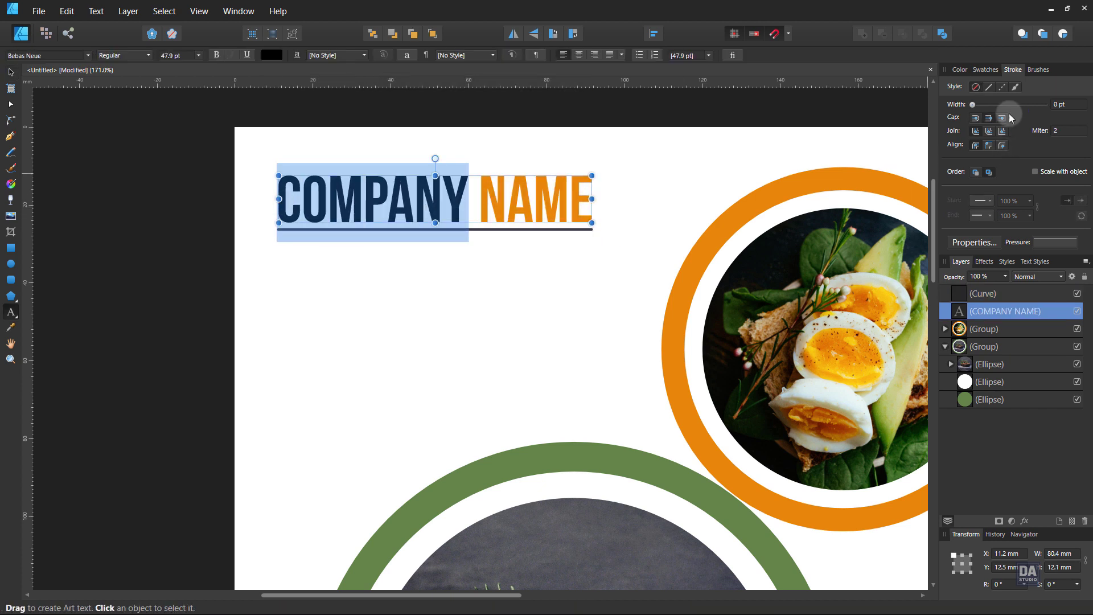
left_click(986, 69)
type("X")
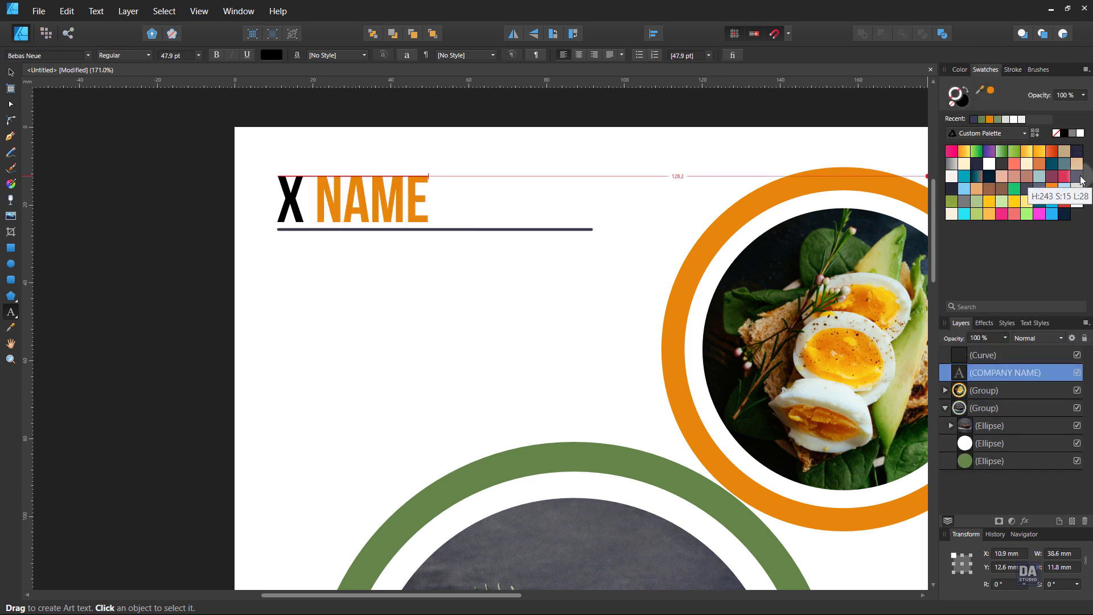
key("ctrl+z")
left_click(966, 104)
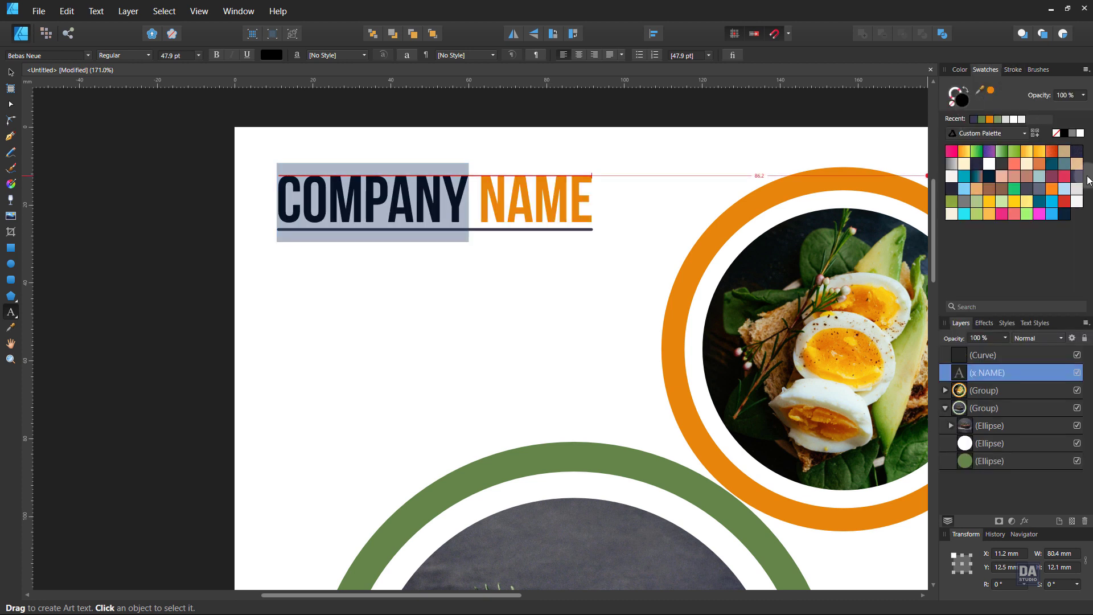
left_click(1081, 180)
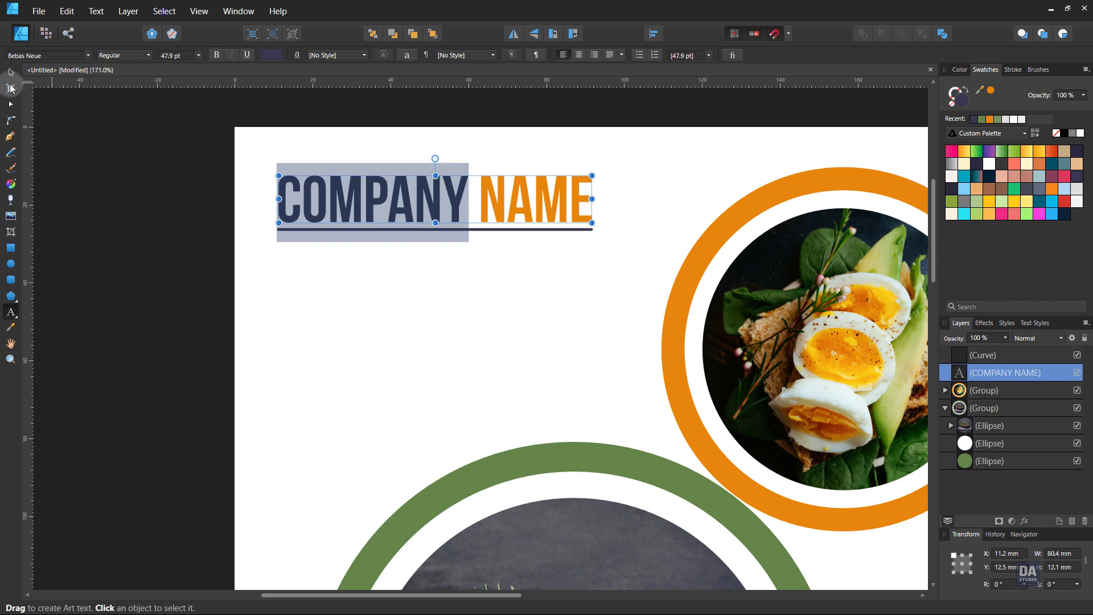
- Deselect the heading and show the Assets panel, browsed down to its Sample Text category
left_click(12, 73)
left_click(423, 287)
left_click_drag(441, 287, 171, 244)
left_click_drag(564, 349, 481, 326)
left_click_drag(596, 378, 553, 274)
left_click_drag(605, 340, 568, 305)
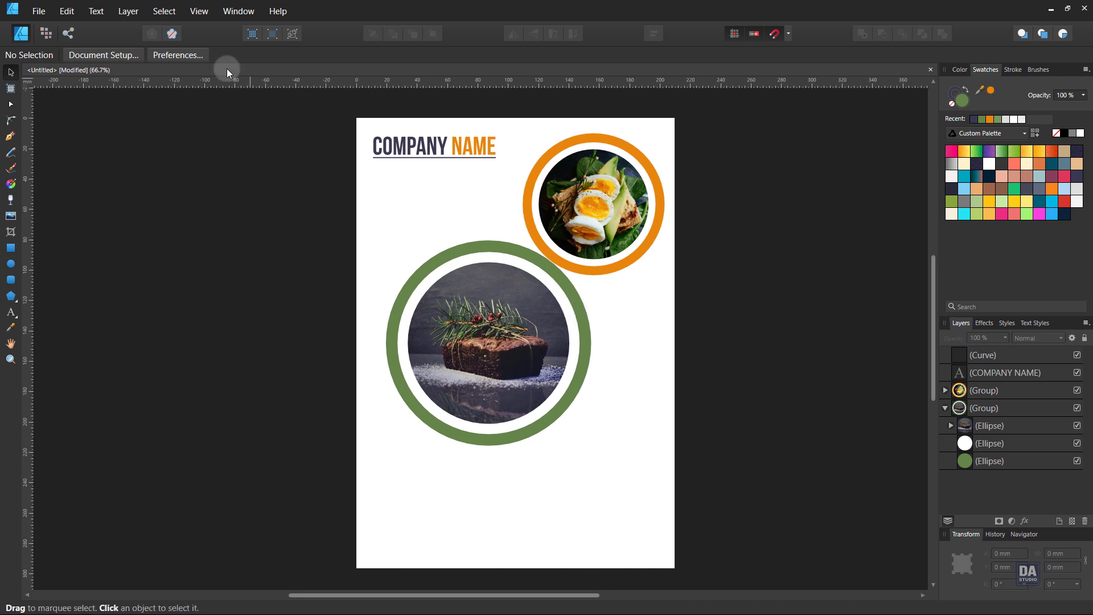
left_click(197, 17)
mouse_move(182, 225)
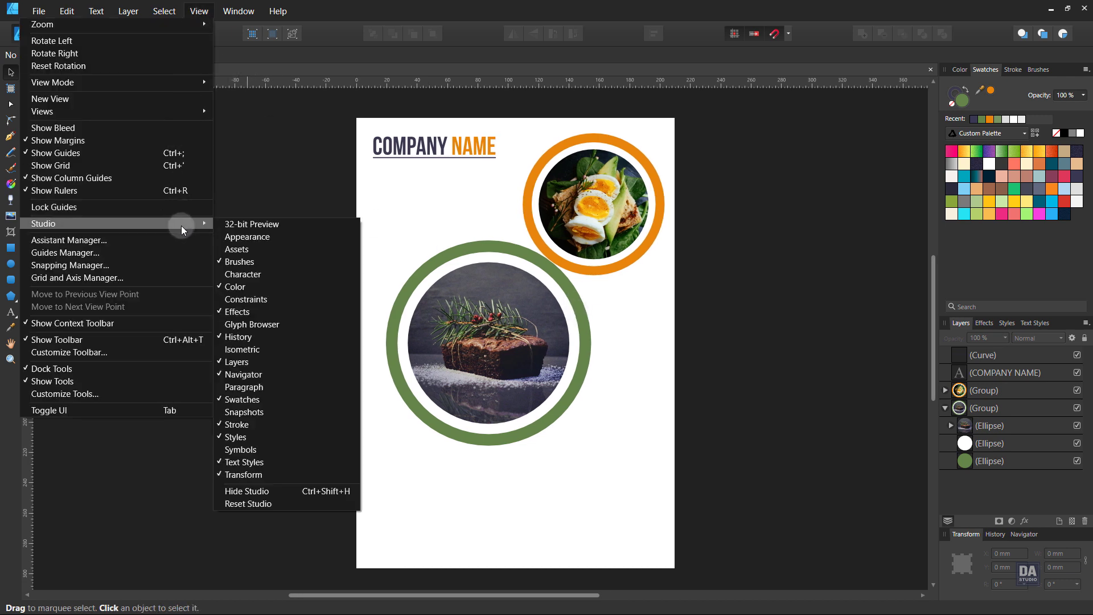
left_click(254, 247)
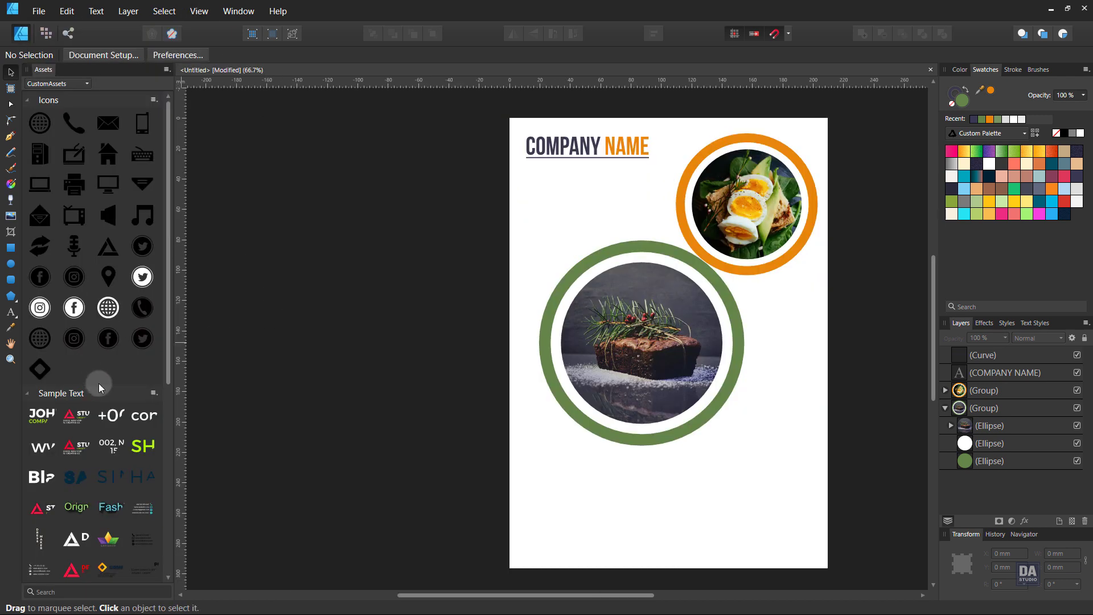
scroll(98, 384, "down", 2)
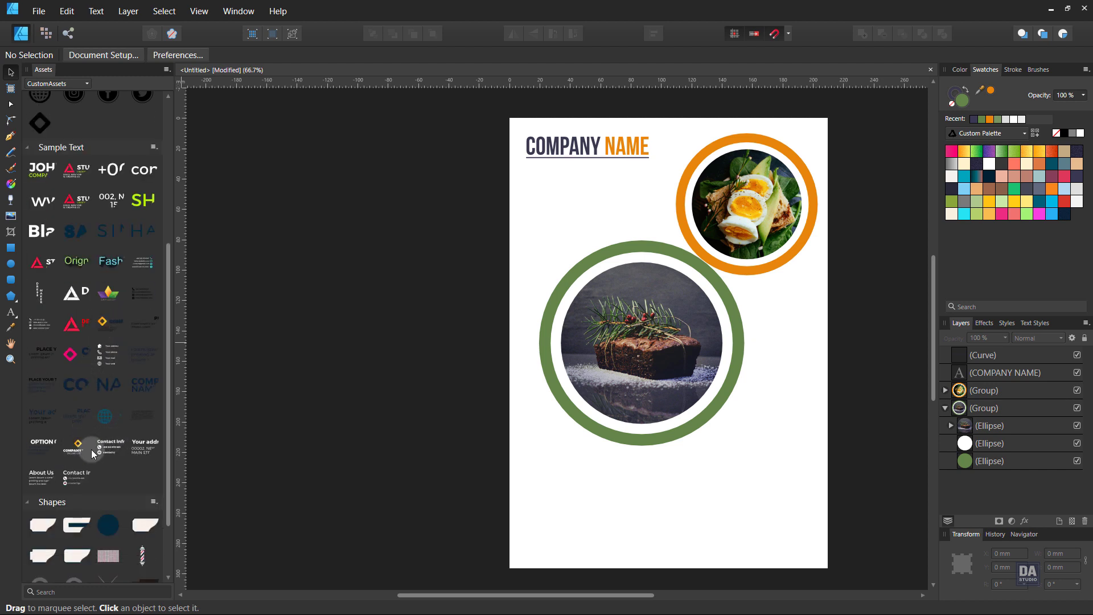
- Duplicate the company name heading just below its underline and replace the copy's text with "LOREM IPSUM"
left_click(562, 149)
left_click_drag(562, 149, 560, 167)
double_click(560, 167)
key("ctrl+a")
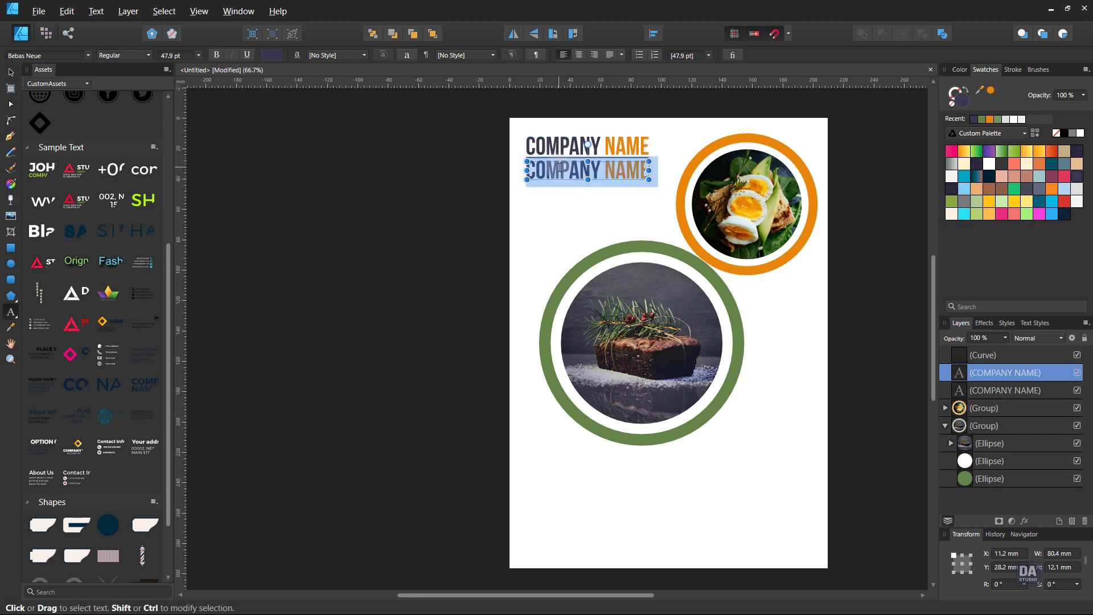
type("LOREM IPSUM")
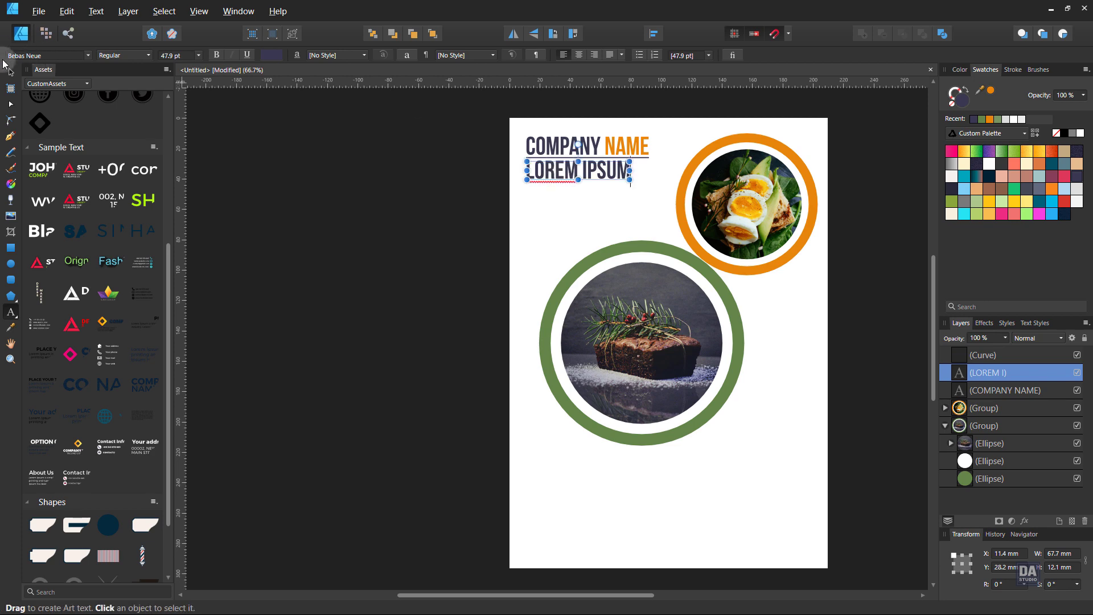
- Scale the LOREM IPSUM text to about 42 mm wide, with its left edge aligned to the heading at X 11.2 mm
left_click(10, 74)
left_click_drag(630, 180, 589, 177)
left_click(578, 195)
left_click(558, 173)
scroll(552, 149, "up", 5)
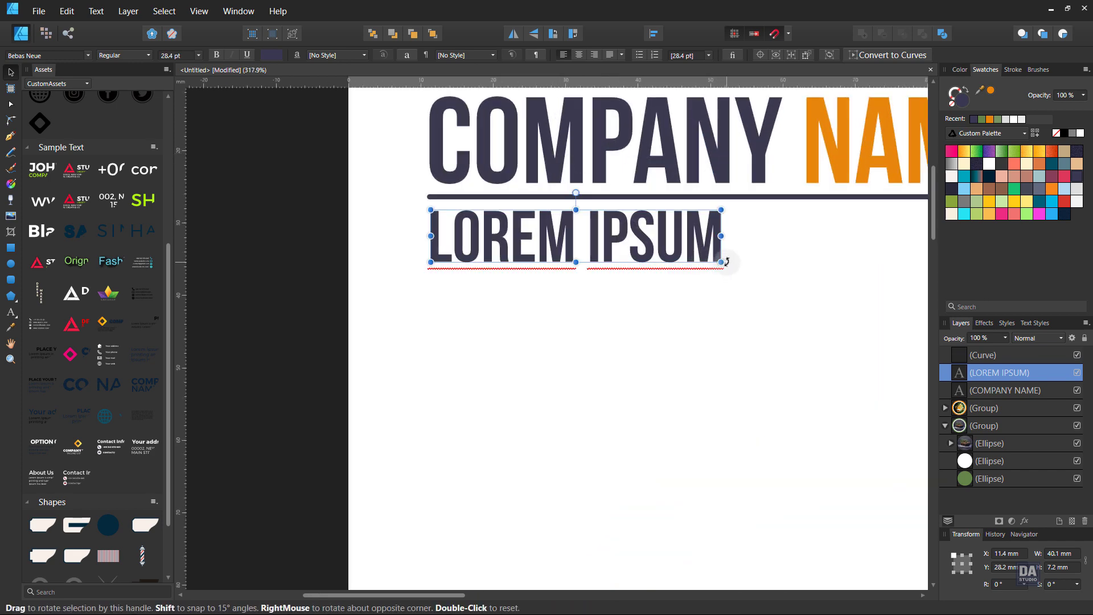
mouse_move(726, 263)
left_mouse_down()
mouse_move(739, 268)
mouse_move(708, 258)
left_mouse_up()
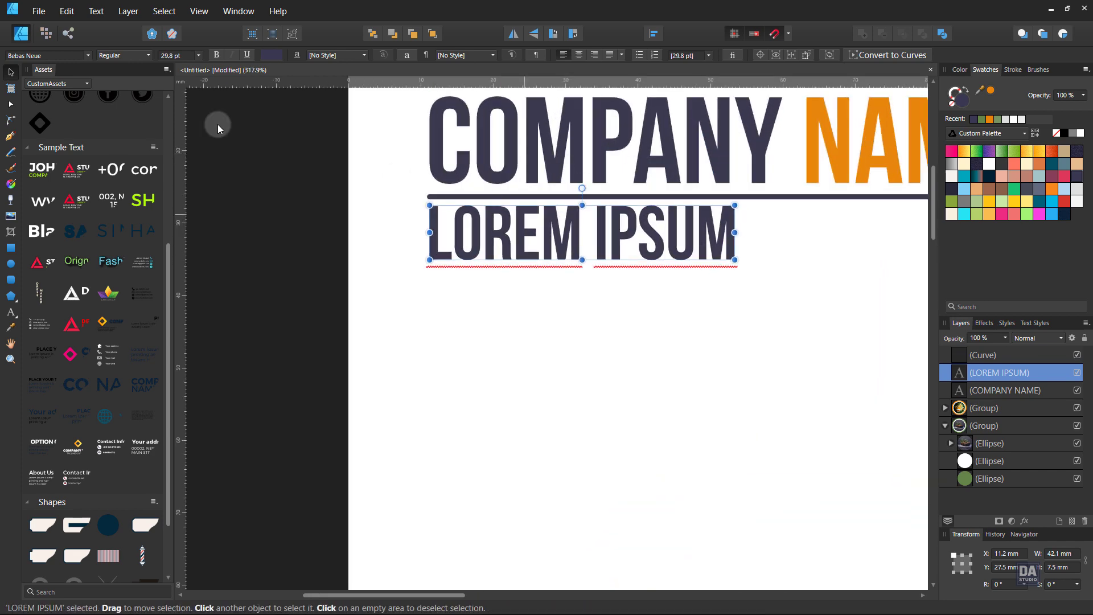
- Switch the LOREM IPSUM line to the thinner Regular weight of Bebas Neue and keep it close under the underline
left_click(147, 56)
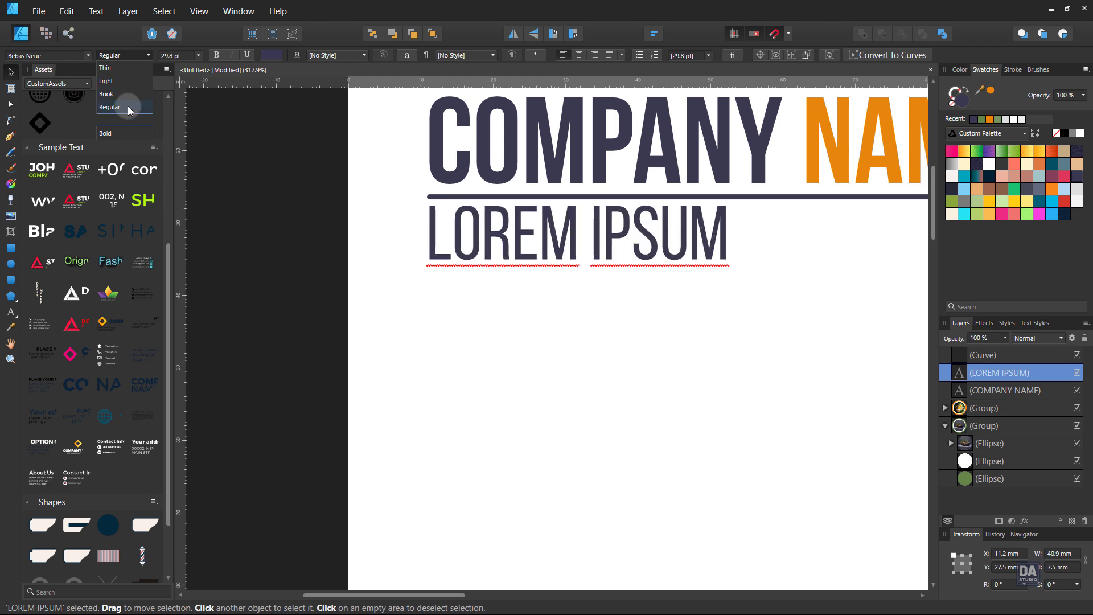
left_click(127, 106)
left_click(561, 306)
left_click_drag(649, 248, 663, 222)
- Set the spelling language of the LOREM IPSUM text to None in its character settings
left_click(407, 56)
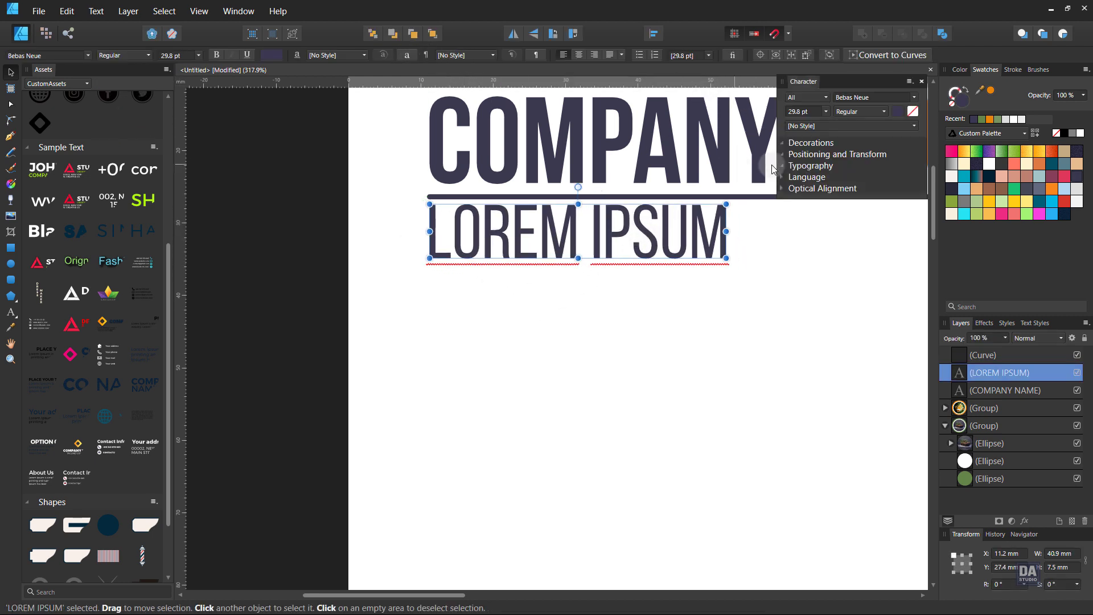
left_click(828, 319)
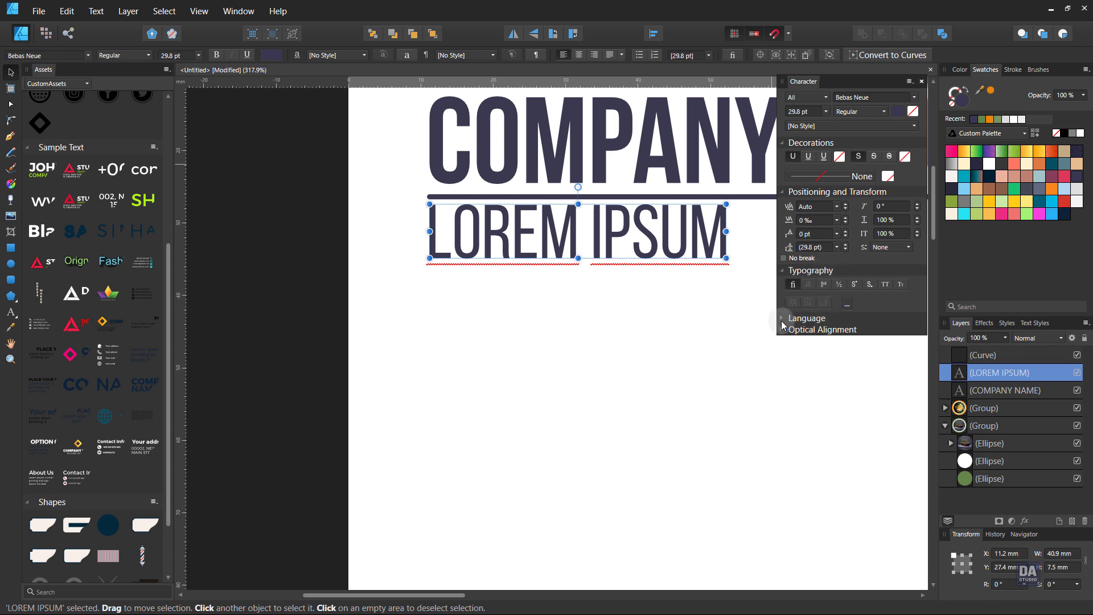
left_click(870, 336)
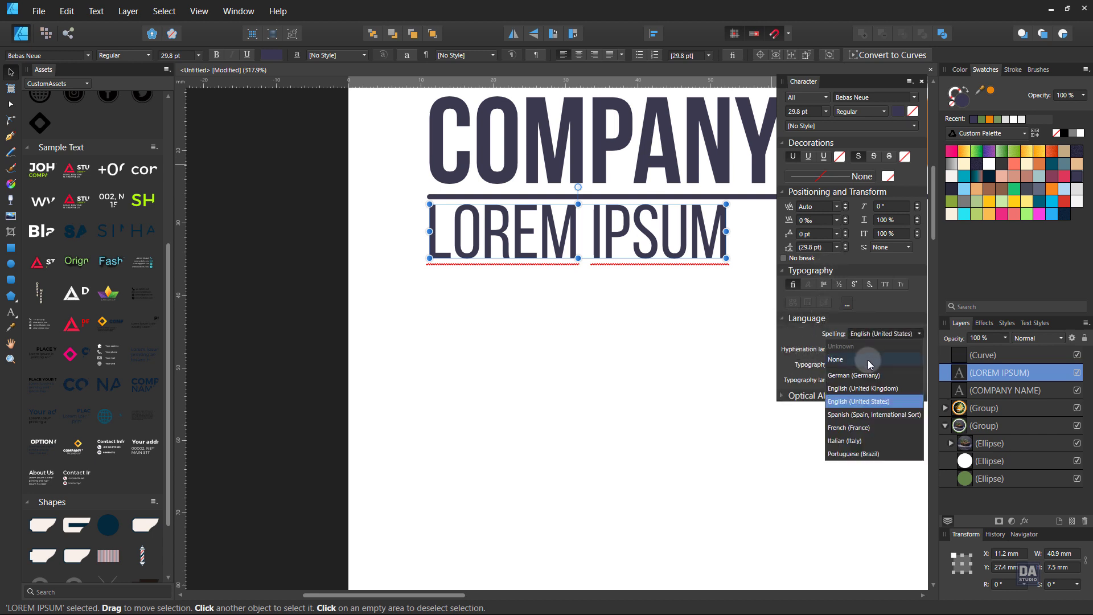
left_click(868, 360)
left_click(922, 81)
left_click(700, 295)
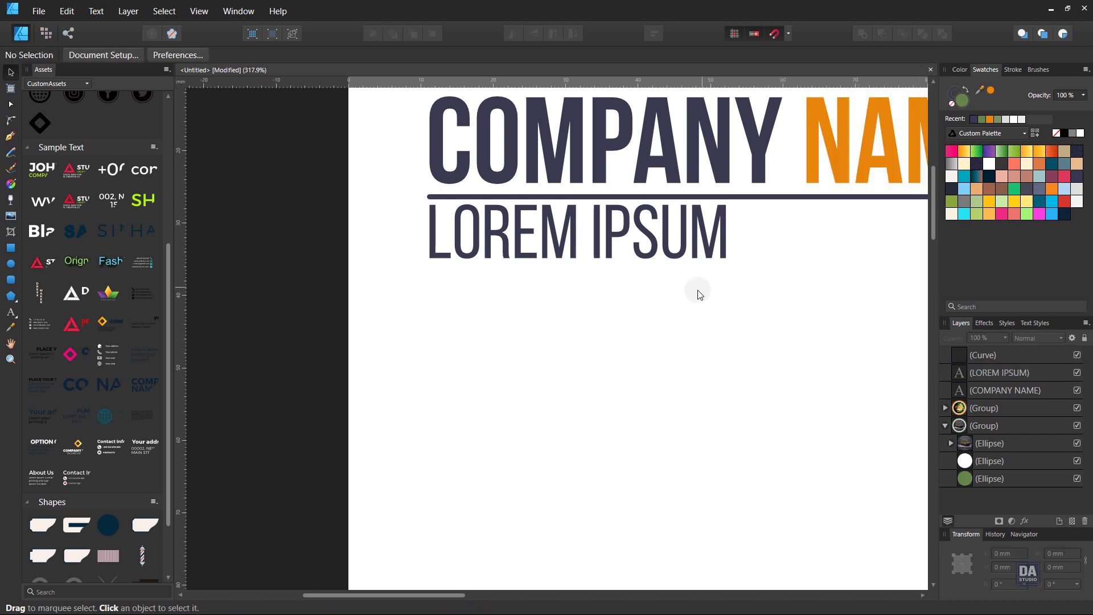
- Move the LOREM IPSUM line slightly down to about Y 28.2 mm, keeping it left-aligned with the heading
left_click(615, 249)
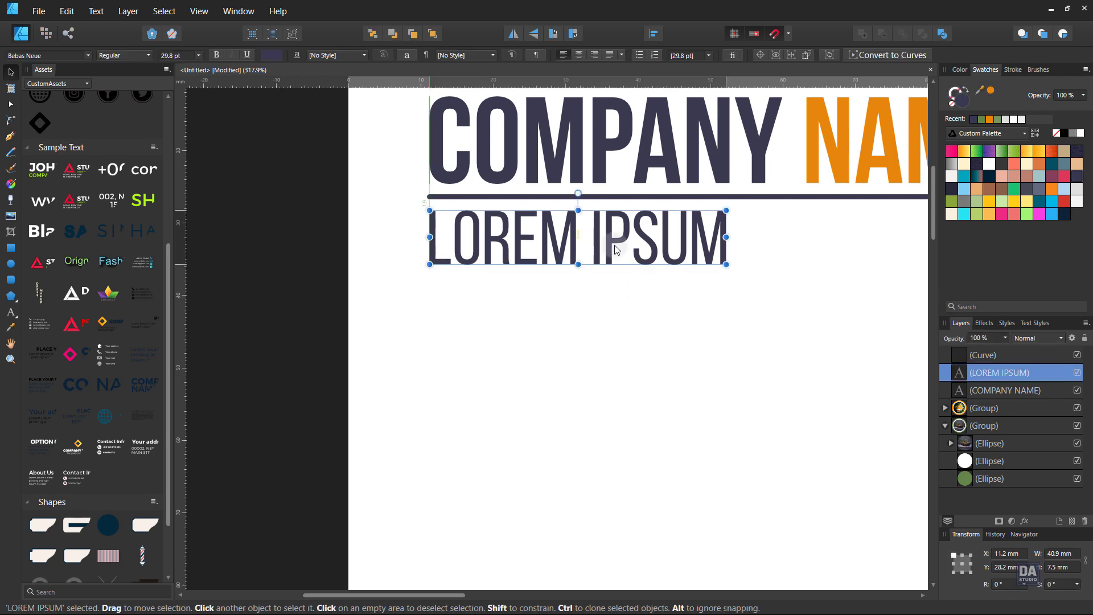
key("ctrl+0")
left_click(419, 196)
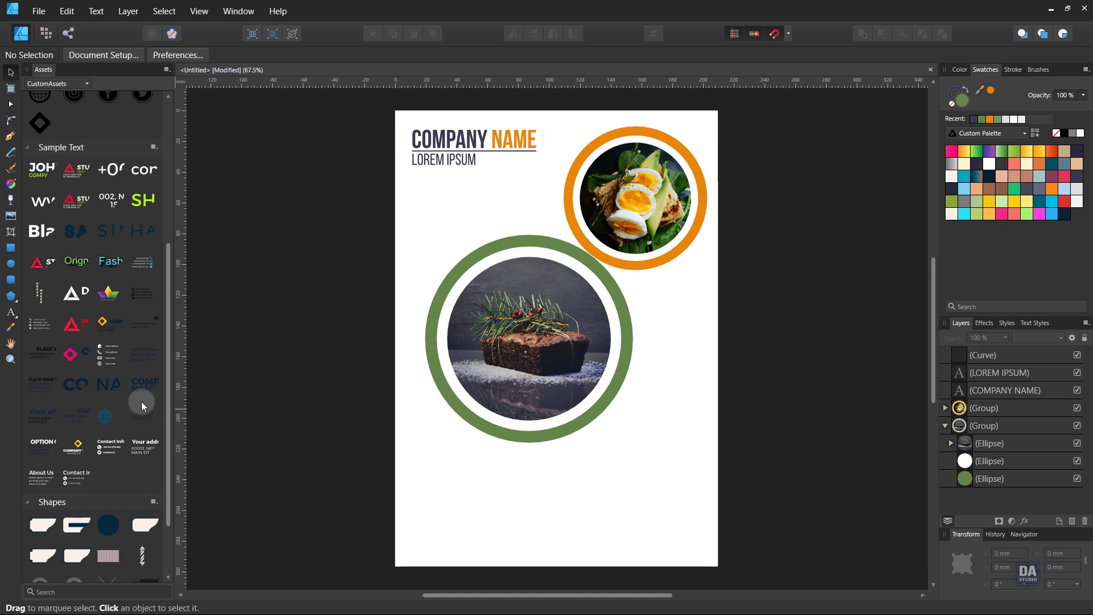
- Place the "PLACE YOUR TEXT HERE" sample text asset with its two-line paragraph below the LOREM IPSUM line
left_click_drag(80, 414, 483, 198)
double_click(483, 199)
key("Escape")
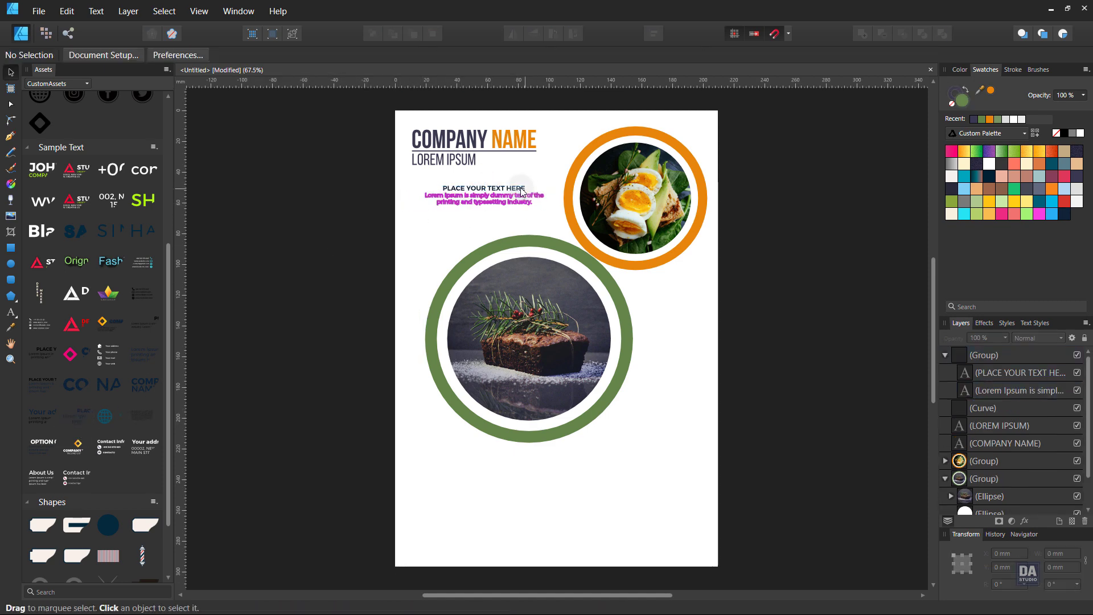
- Align the sample text's title and paragraph to the same left edge and left-align the paragraph's lines
left_click(520, 193)
double_click(520, 192)
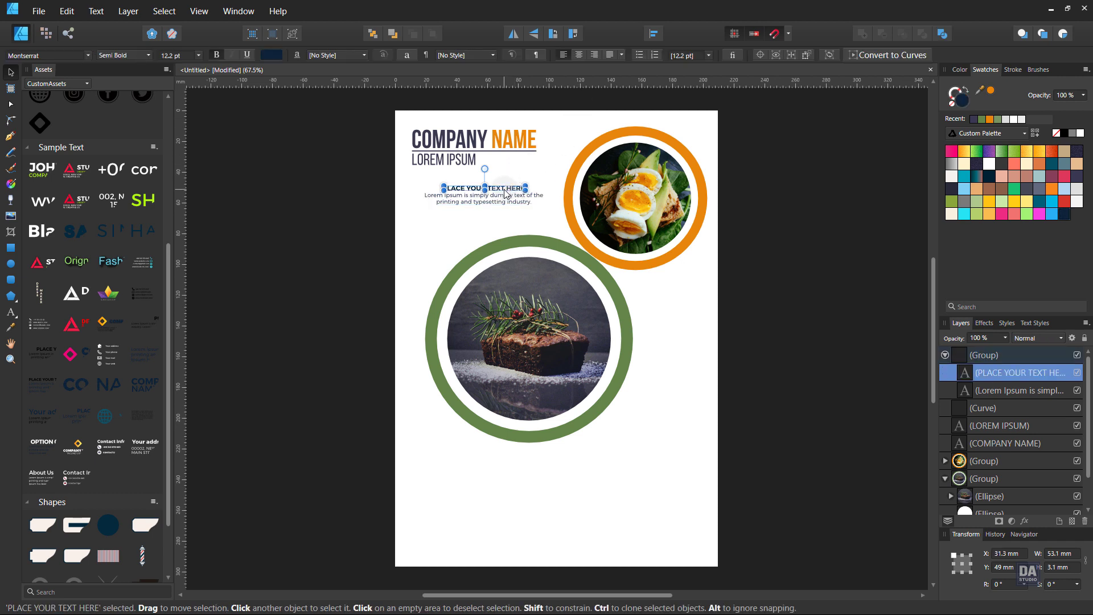
left_click(502, 196, "shift")
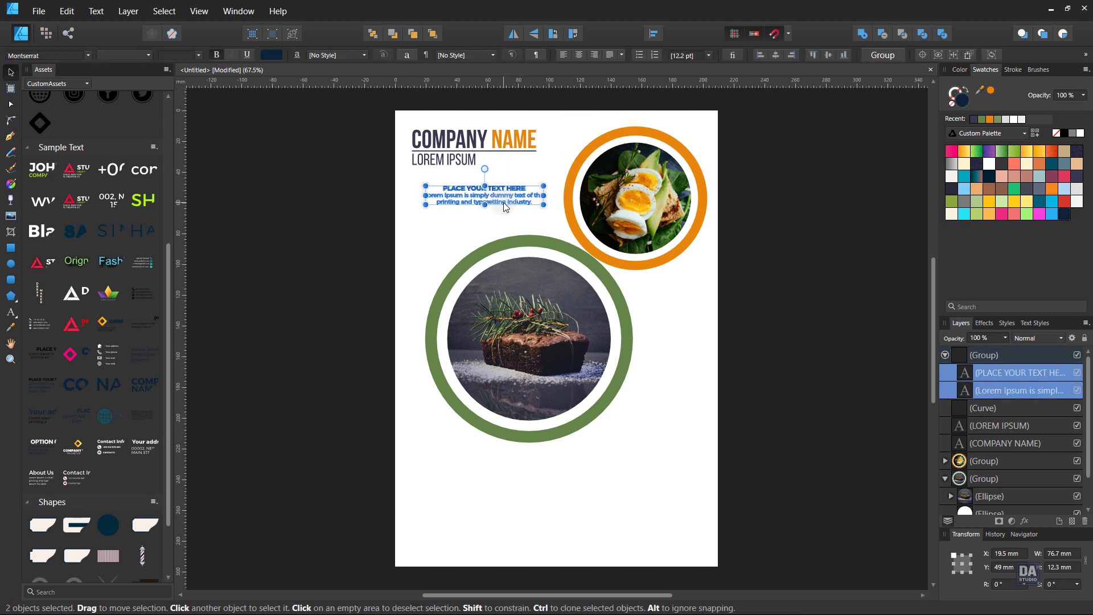
left_click(653, 35)
left_click(661, 70)
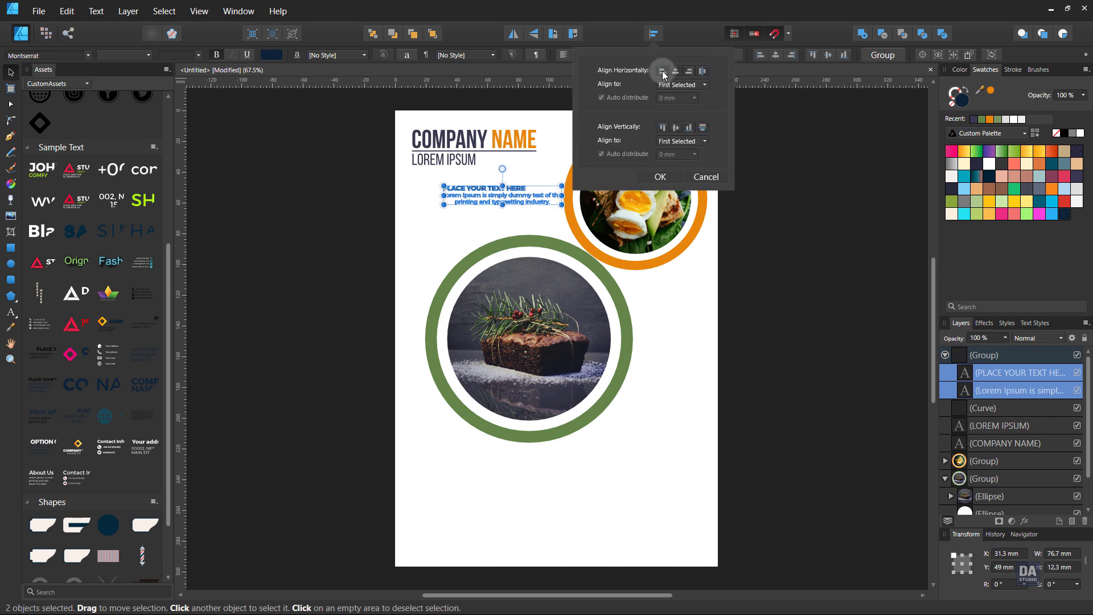
left_click(660, 177)
double_click(542, 199)
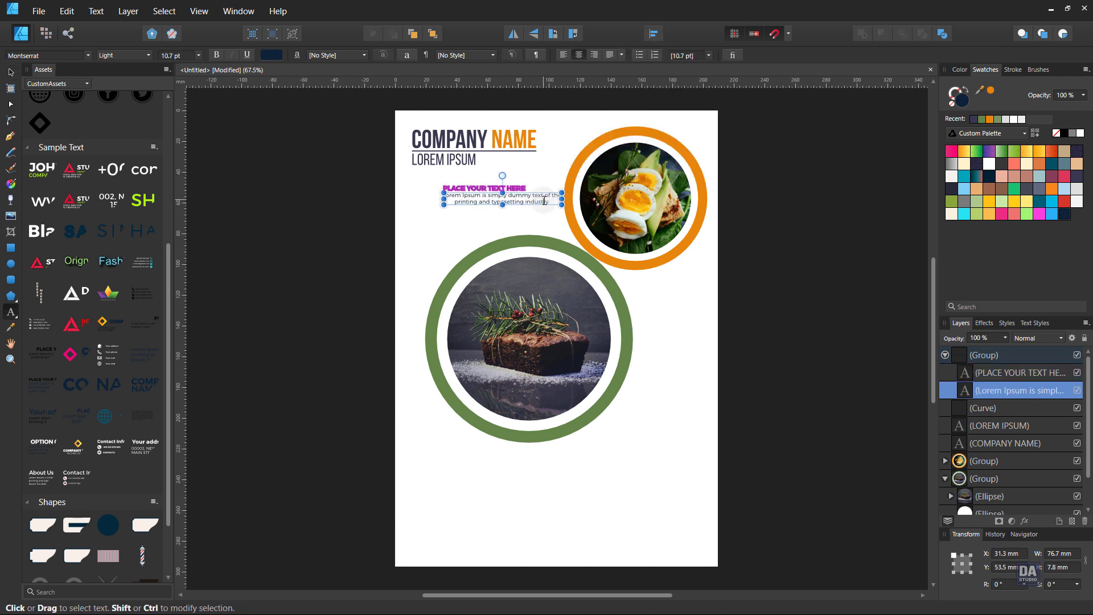
key("Escape")
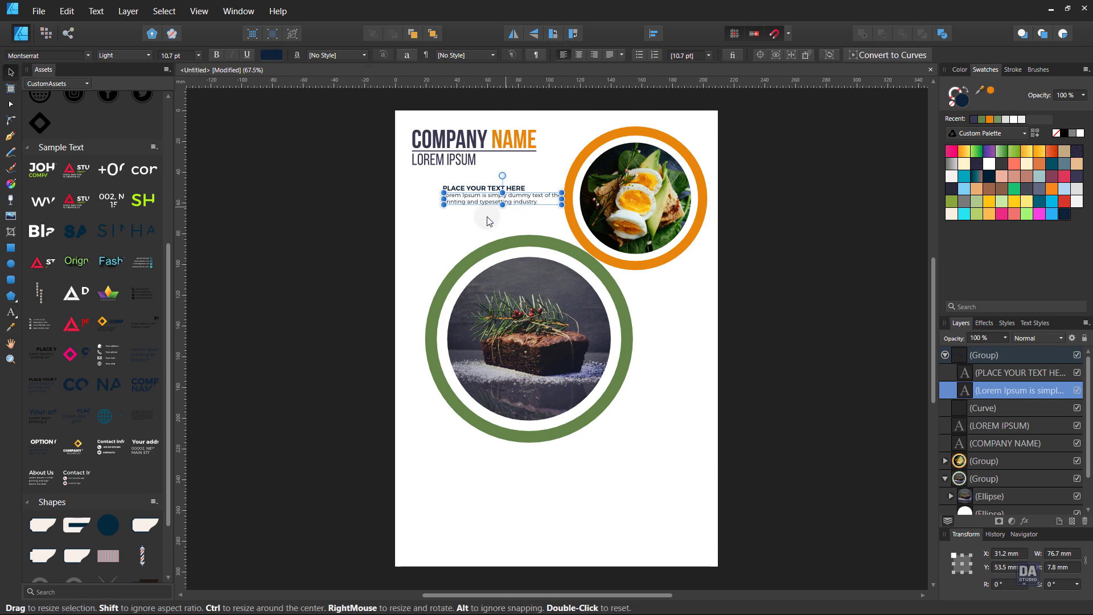
- Move the sample text group under LOREM IPSUM, aligned with the heading's left edge at about X 11.2 mm, Y 40.5 mm
left_click(455, 209)
scroll(455, 209, "up", 3)
left_click(471, 188)
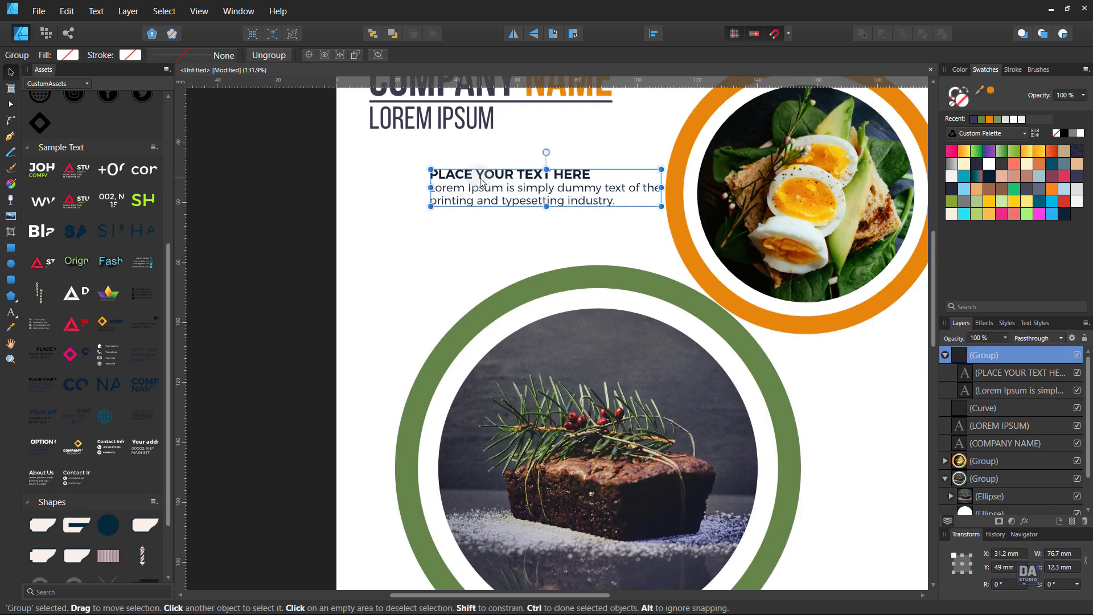
left_click_drag(482, 183, 419, 156)
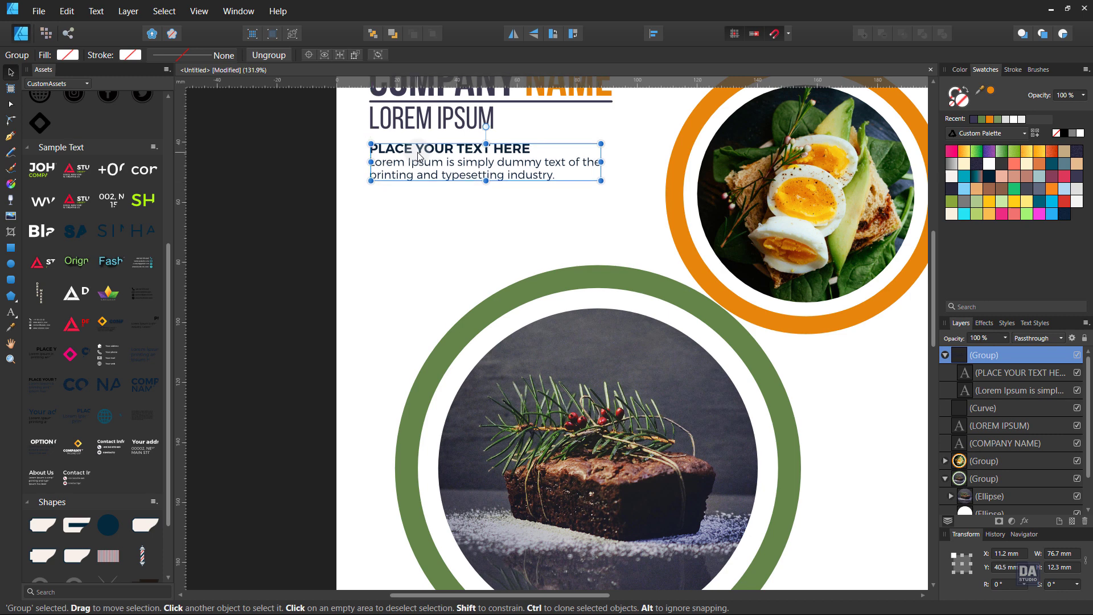
- Change the font of both the sample text's title and paragraph to Bebas Neue
double_click(418, 149)
left_click(422, 165, "shift")
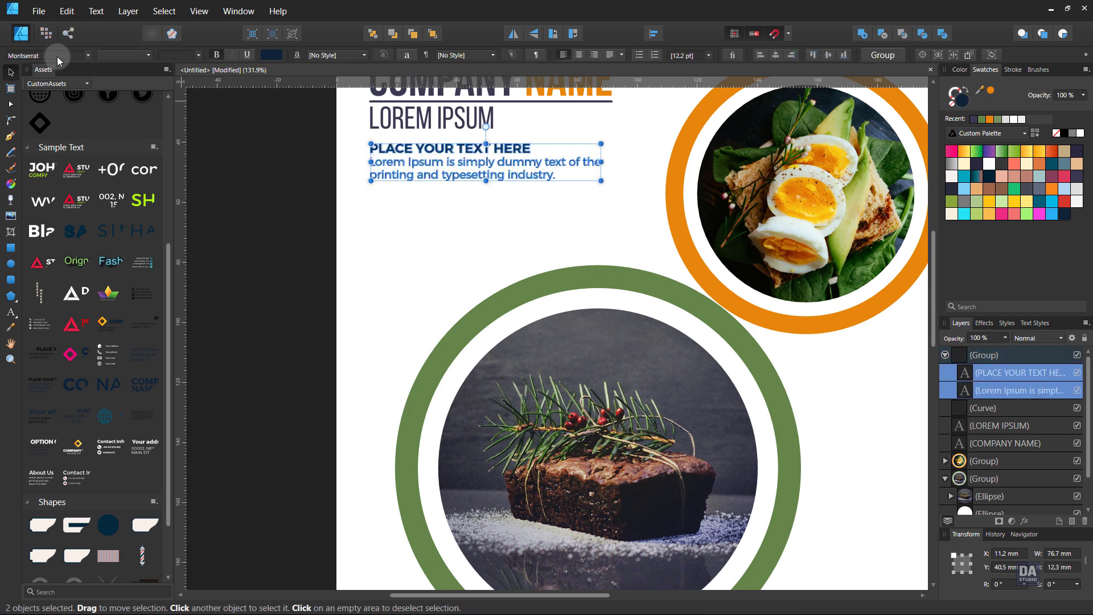
left_click(57, 56)
type("beb")
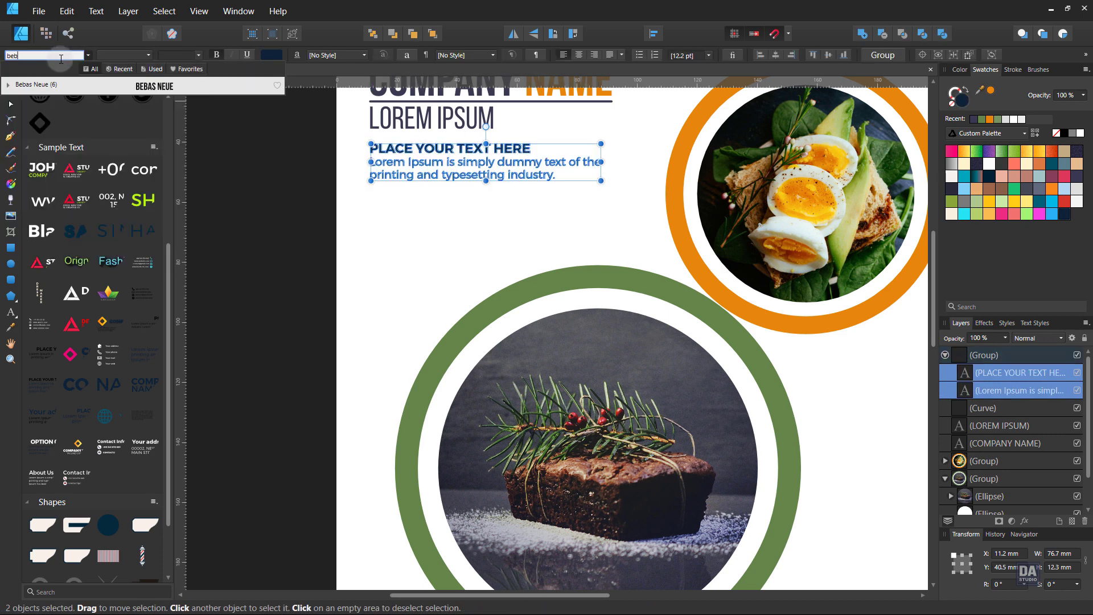
left_click(69, 85)
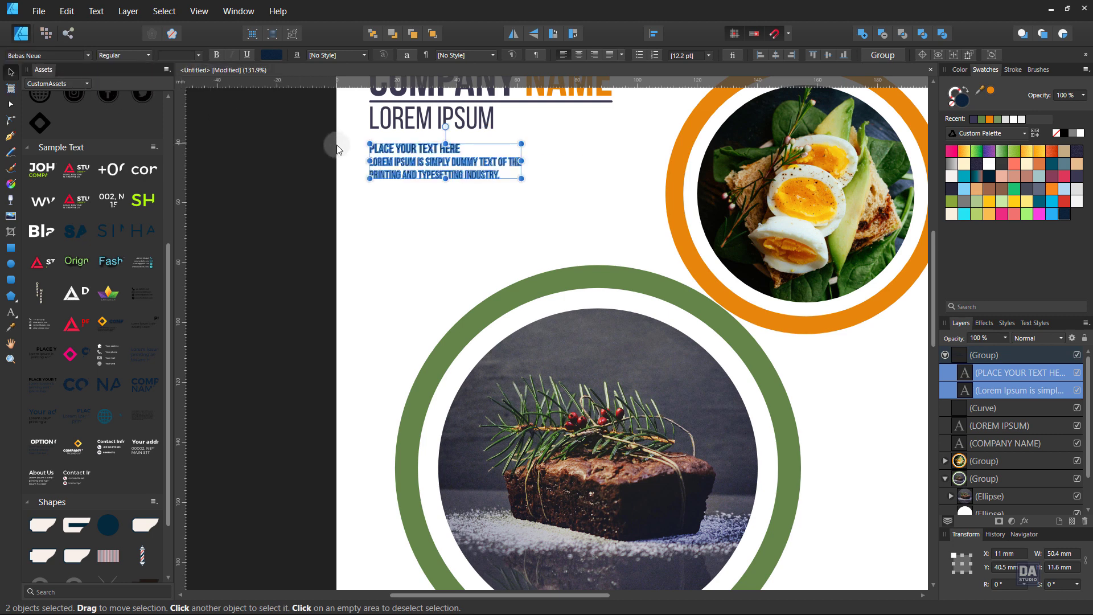
- Give only the sample paragraph the thinner Regular weight of Bebas Neue
left_click(456, 162)
left_click(120, 55)
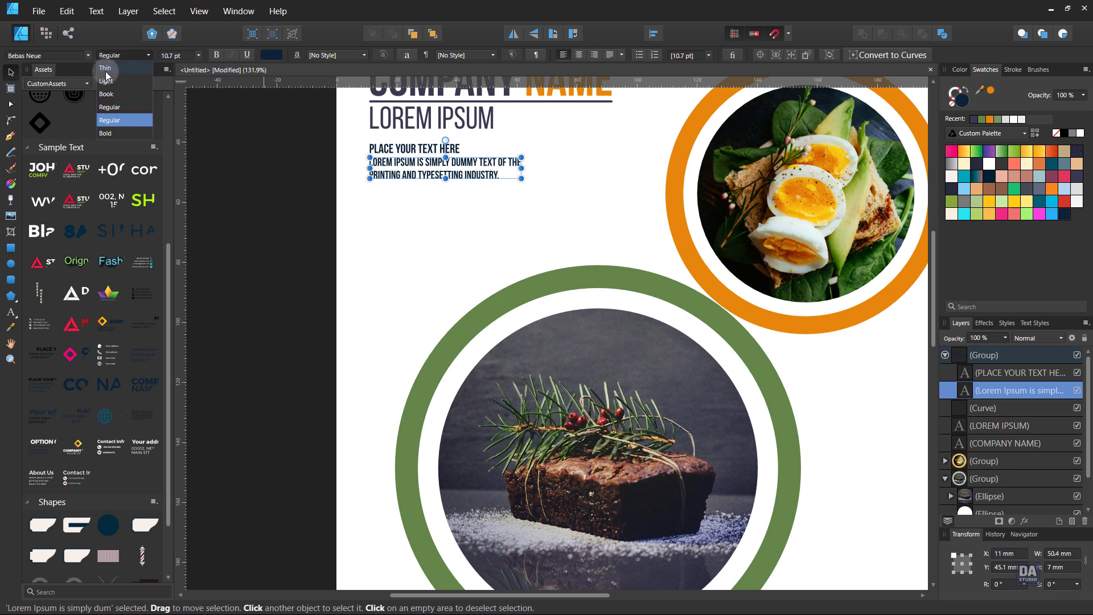
left_click(114, 107)
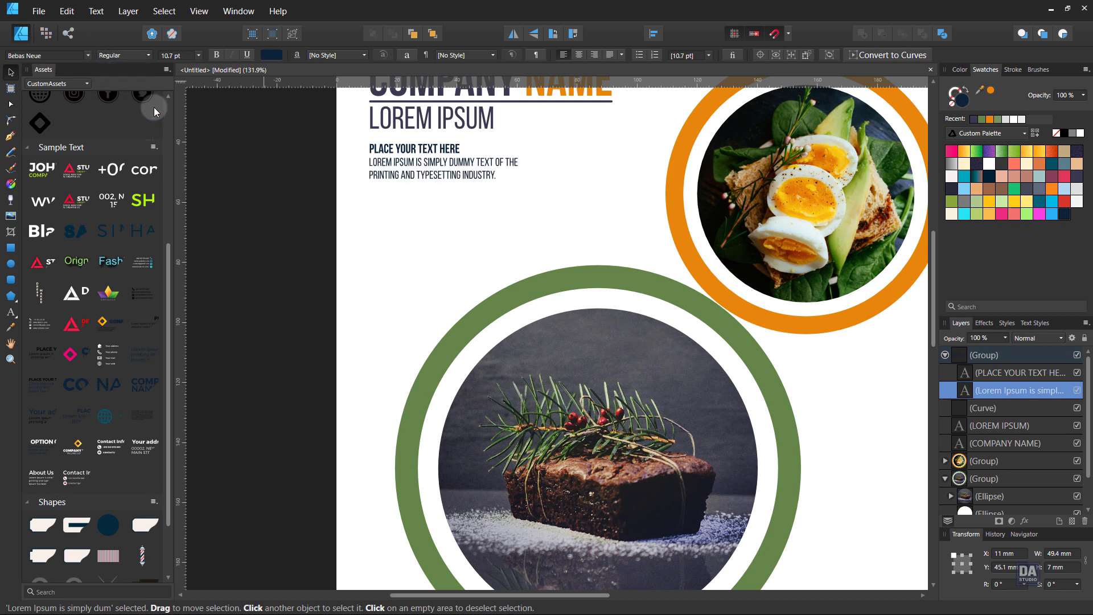
- Scale the sample text group up proportionally to about 69 mm wide
left_click(433, 149, "shift")
left_click(487, 182)
left_click(487, 181)
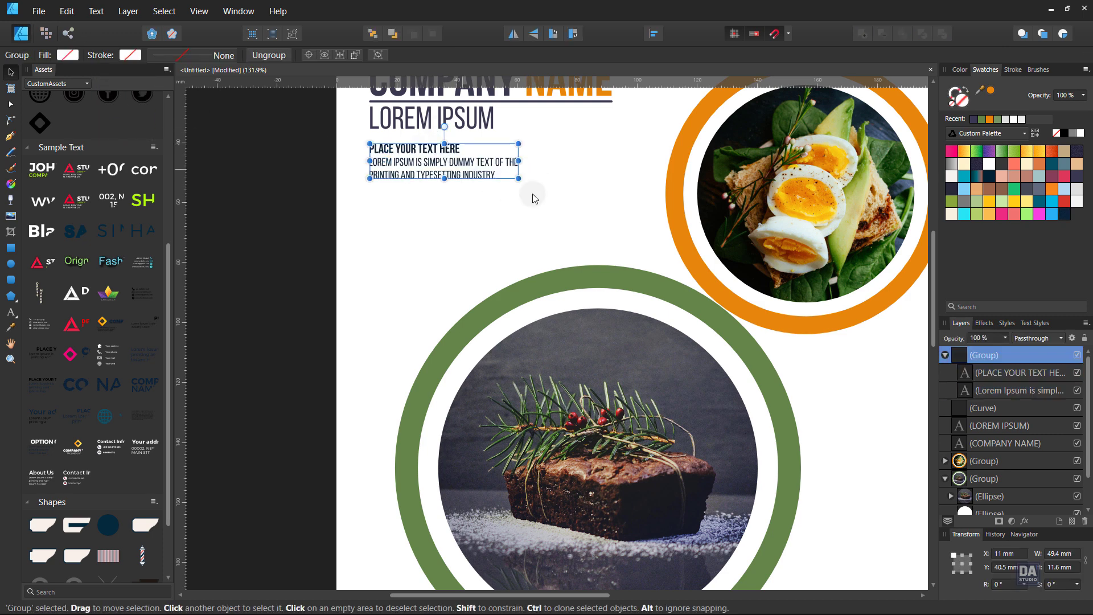
left_click_drag(525, 183, 577, 191)
left_click(541, 231)
key("ctrl+0")
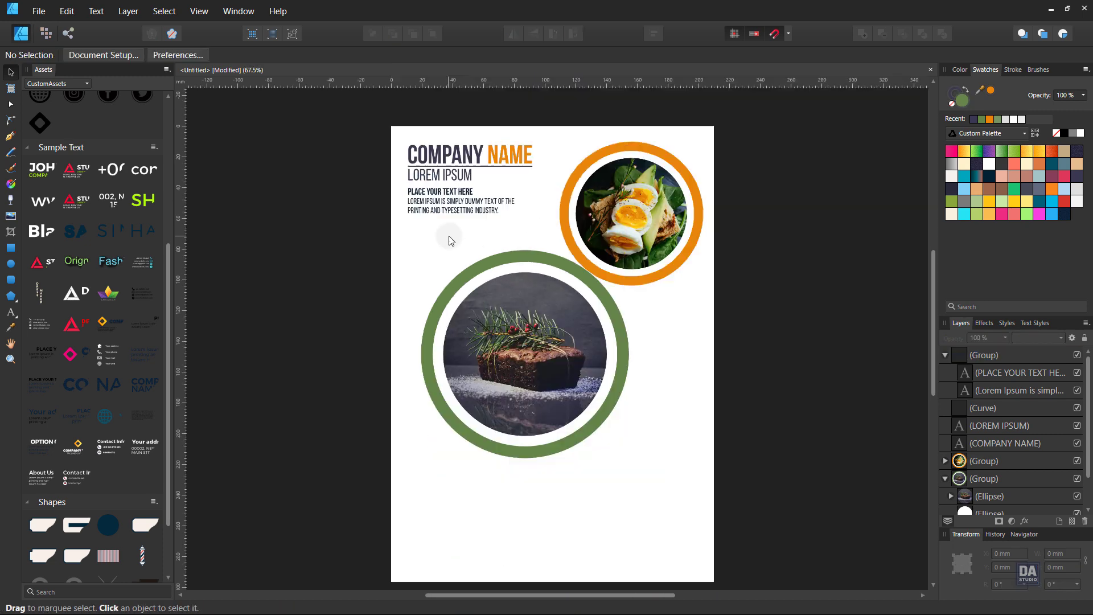
- Enlarge the sample text group further to about 78 mm wide, close to the underline's width
scroll(451, 240, "down", 1)
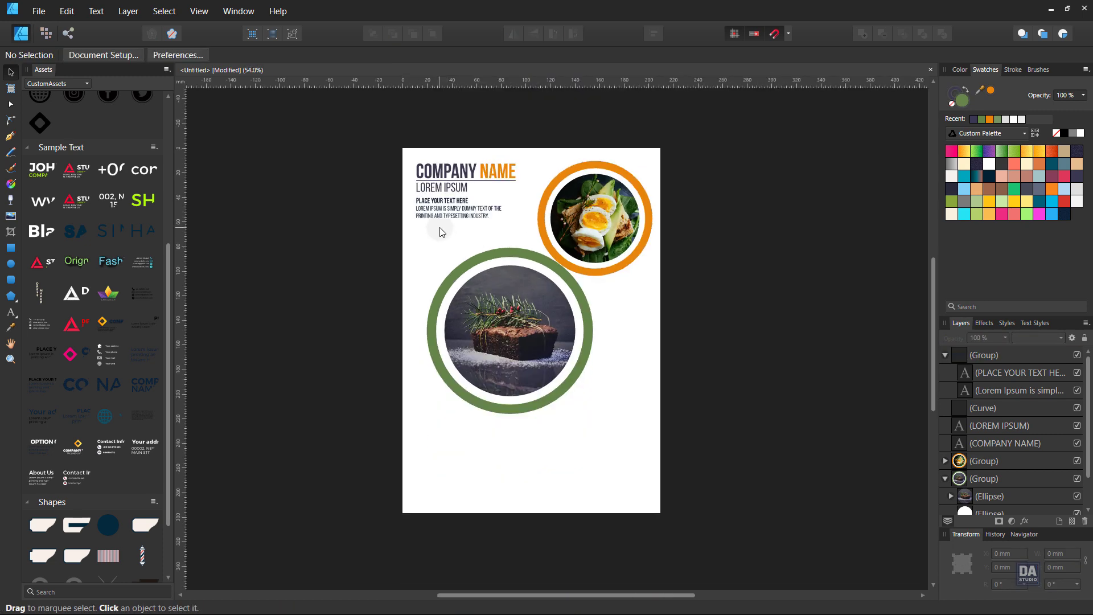
scroll(440, 231, "down", 1)
scroll(445, 225, "up", 5)
left_click(450, 221)
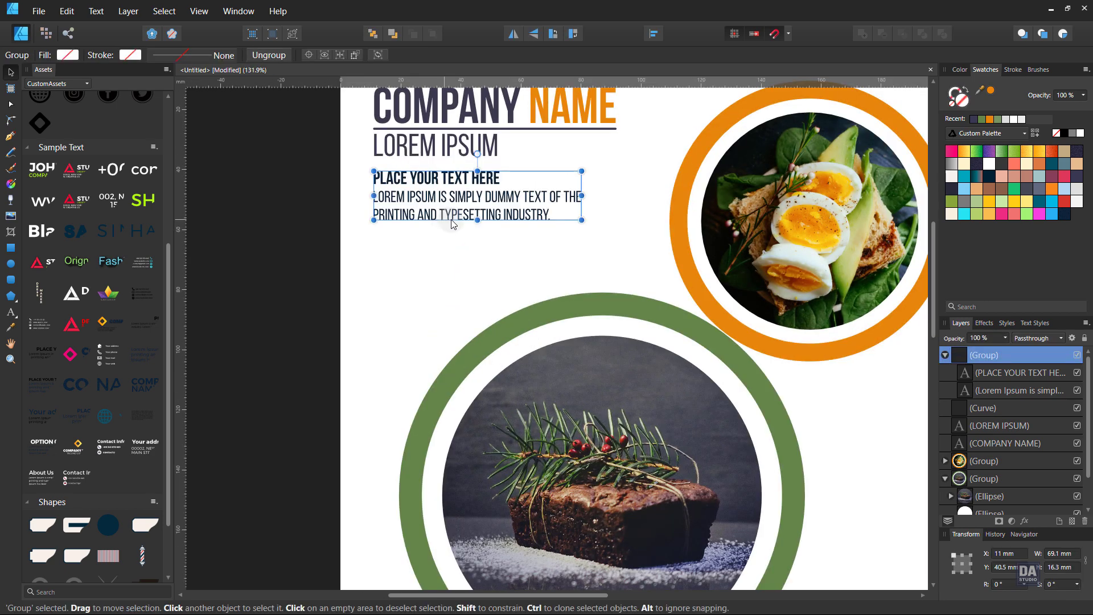
left_click_drag(582, 225, 611, 230)
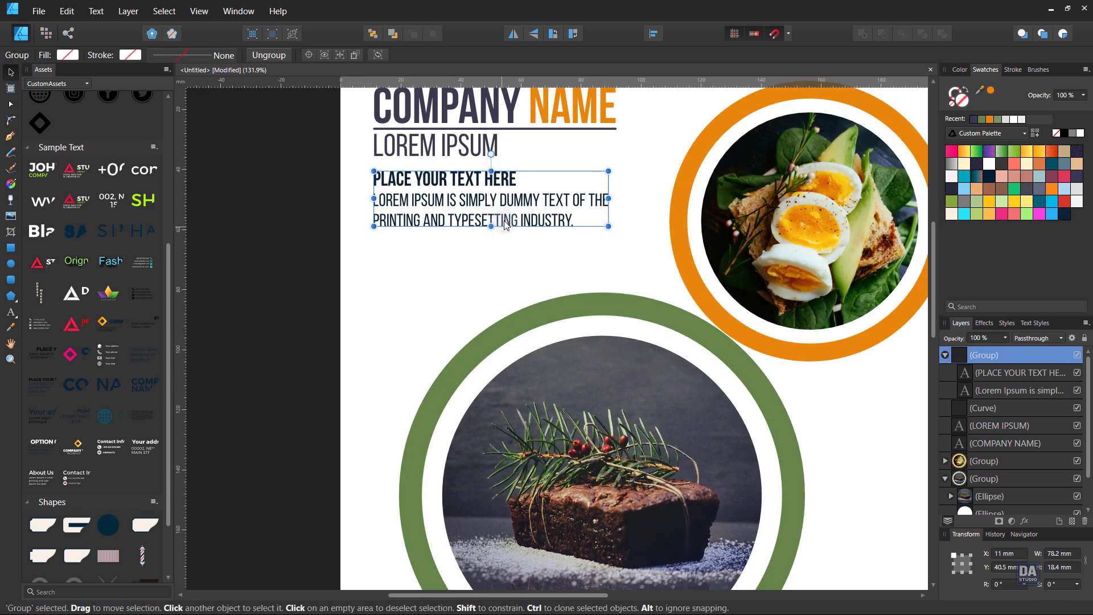
- Move the sample title and paragraph down together to about Y 43.1 mm, leaving more space below LOREM IPSUM
double_click(507, 225)
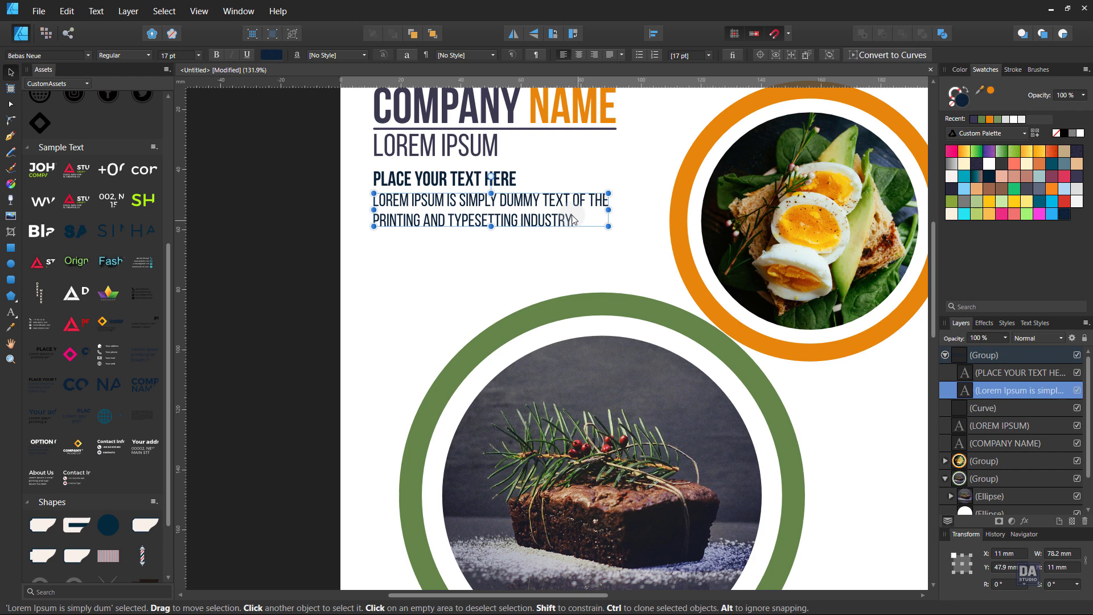
left_click(499, 178)
left_click(507, 200, "shift")
left_click_drag(507, 200, 508, 205)
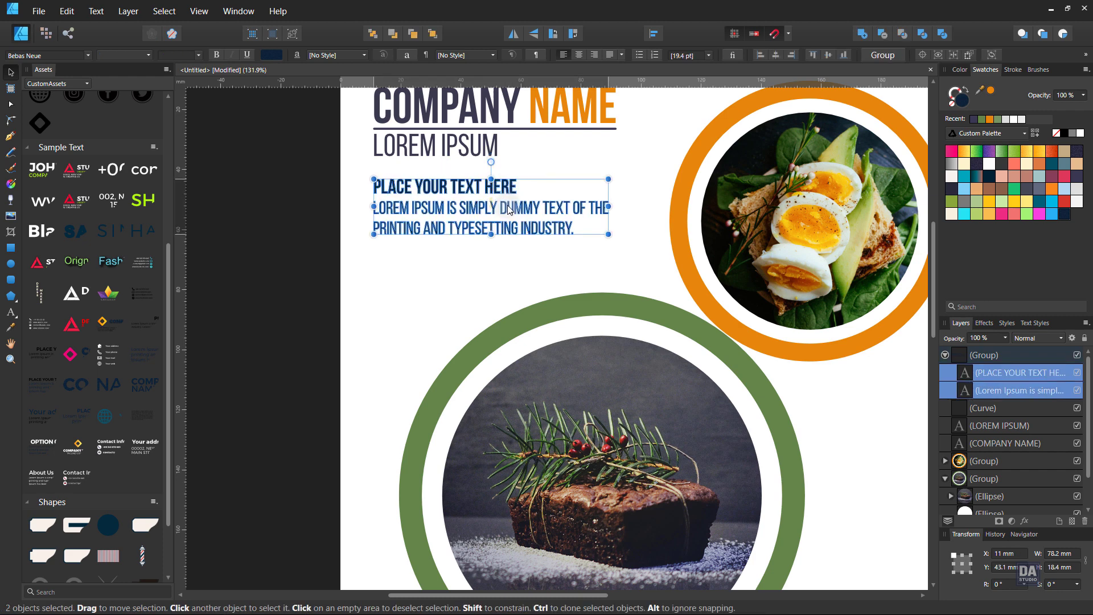
- Draw a green rectangle across the full 210 mm page width, about 43.3 mm high, at about Y 231.5 mm near the page's lower edge
left_click(447, 264)
scroll(446, 264, "down", 5)
scroll(447, 264, "up", 2)
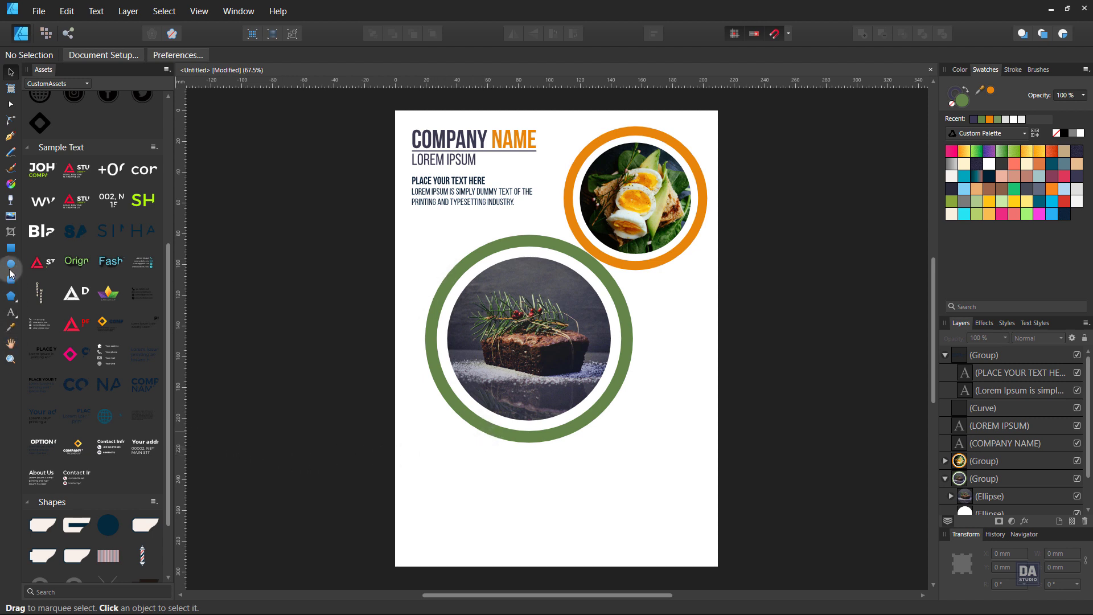
left_click(10, 249)
mouse_move(395, 466)
left_mouse_down()
mouse_move(464, 500)
mouse_move(720, 533)
left_mouse_up()
left_click(11, 72)
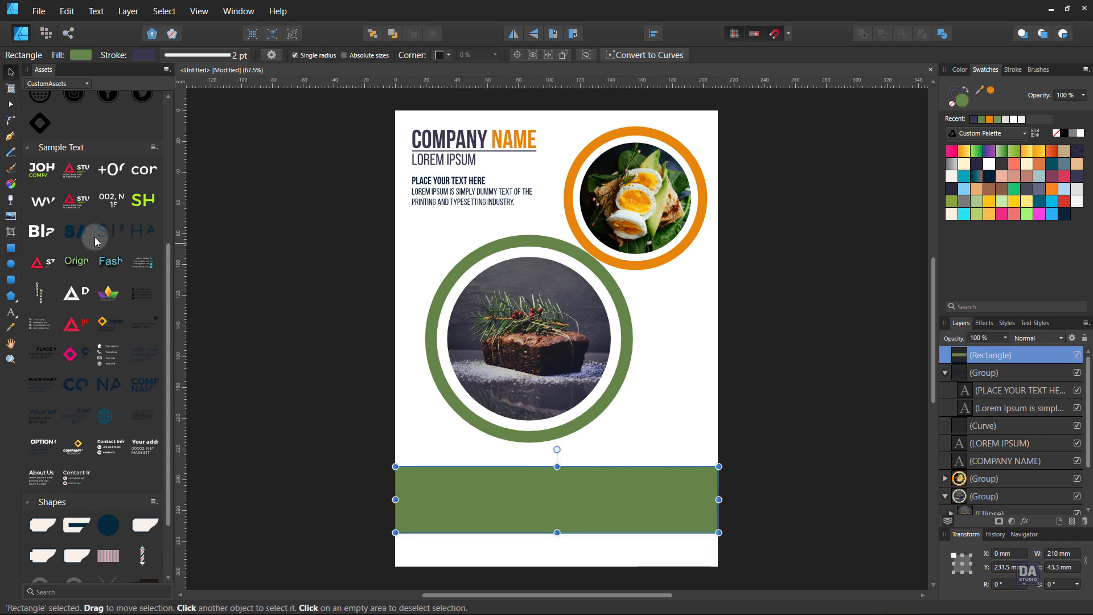
- Place the About Us sample text on the left half of the green band and the Contact Info sample text on its right half
scroll(108, 419, "down", 2)
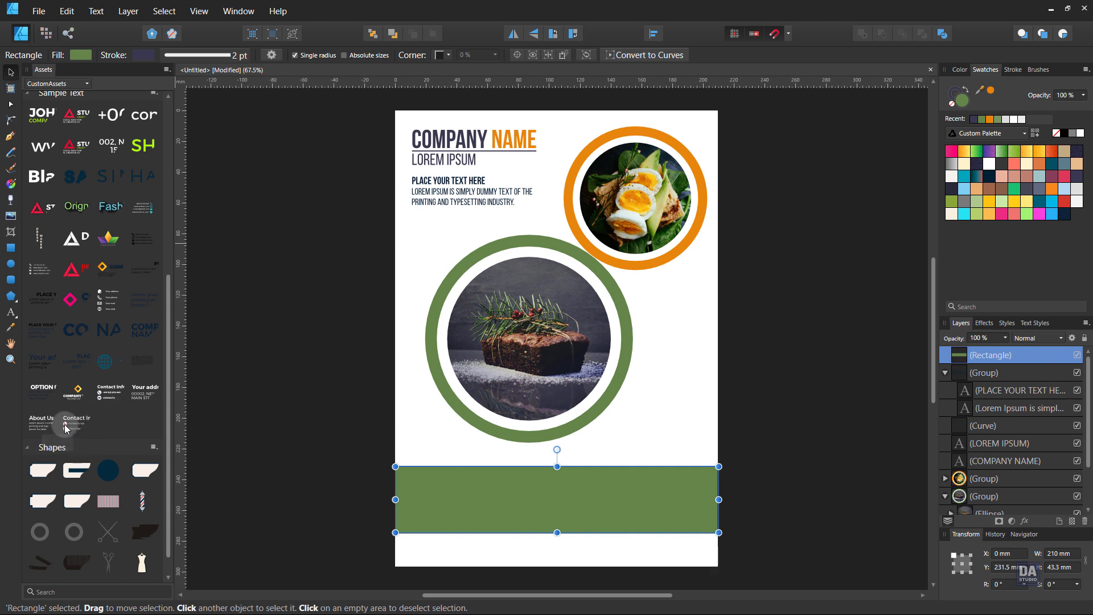
left_click_drag(45, 427, 475, 508)
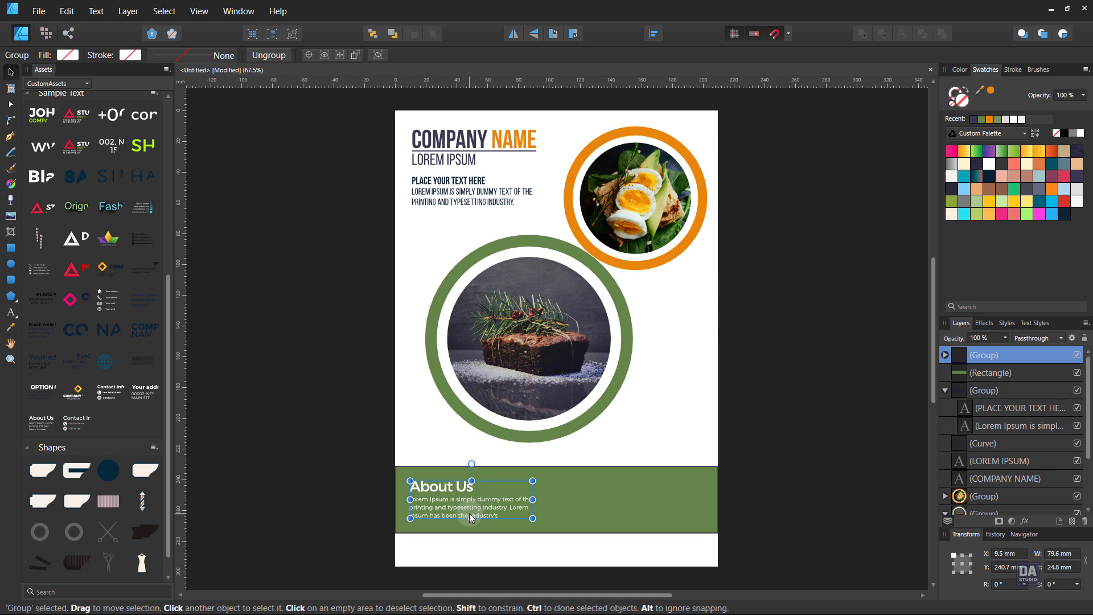
left_click(438, 561)
left_click_drag(76, 423, 663, 507)
scroll(619, 534, "up", 3)
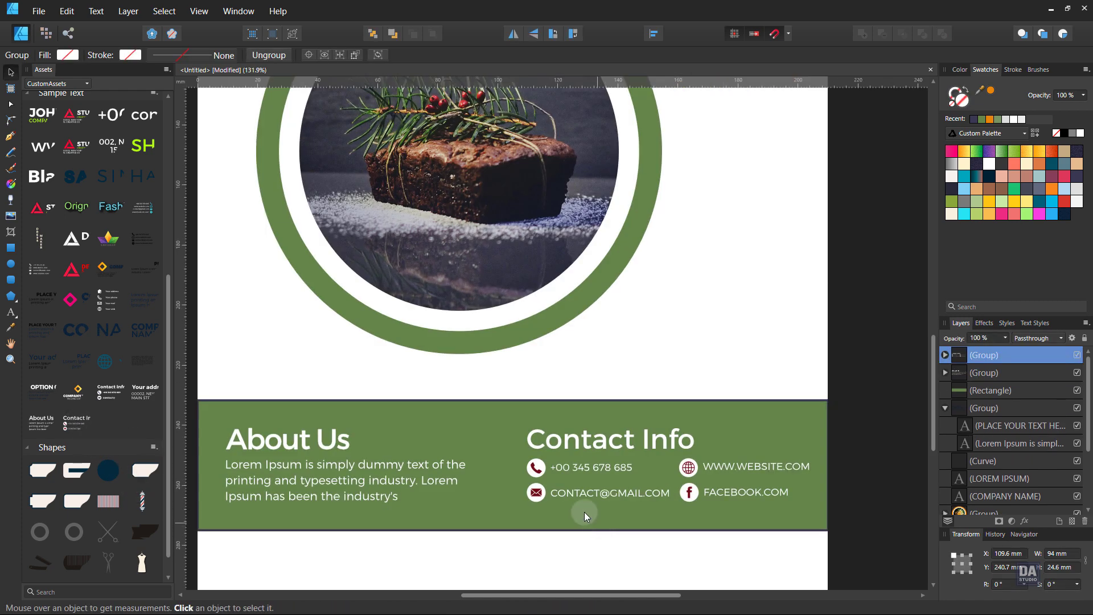
- Recolour the envelope, phone, globe and Facebook symbols inside the Contact Info circles with the green of the band
double_click(537, 498)
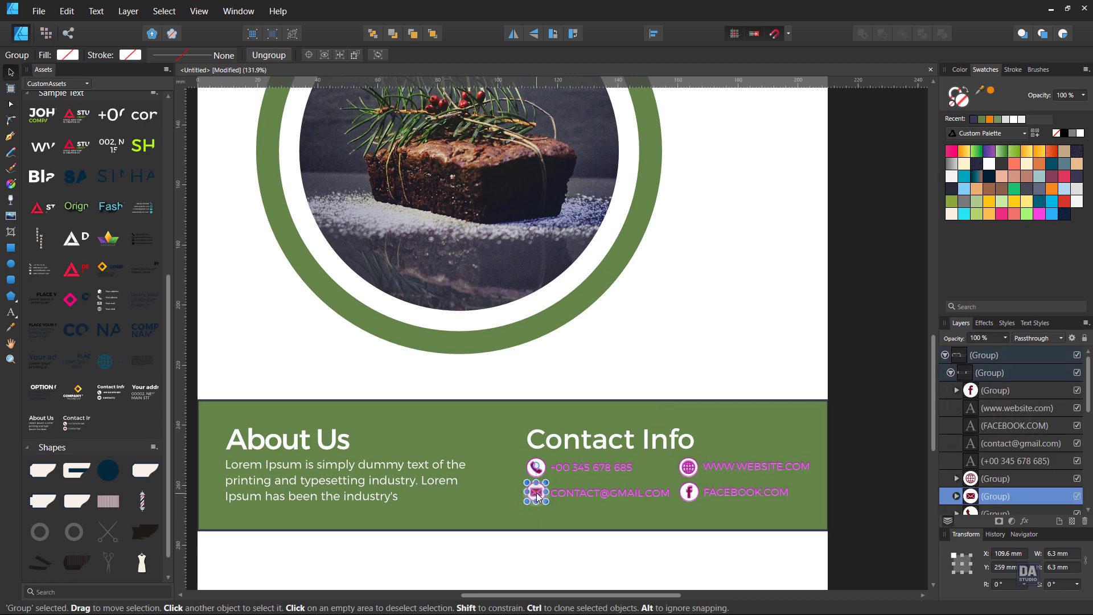
double_click(538, 497)
scroll(538, 478, "up", 3)
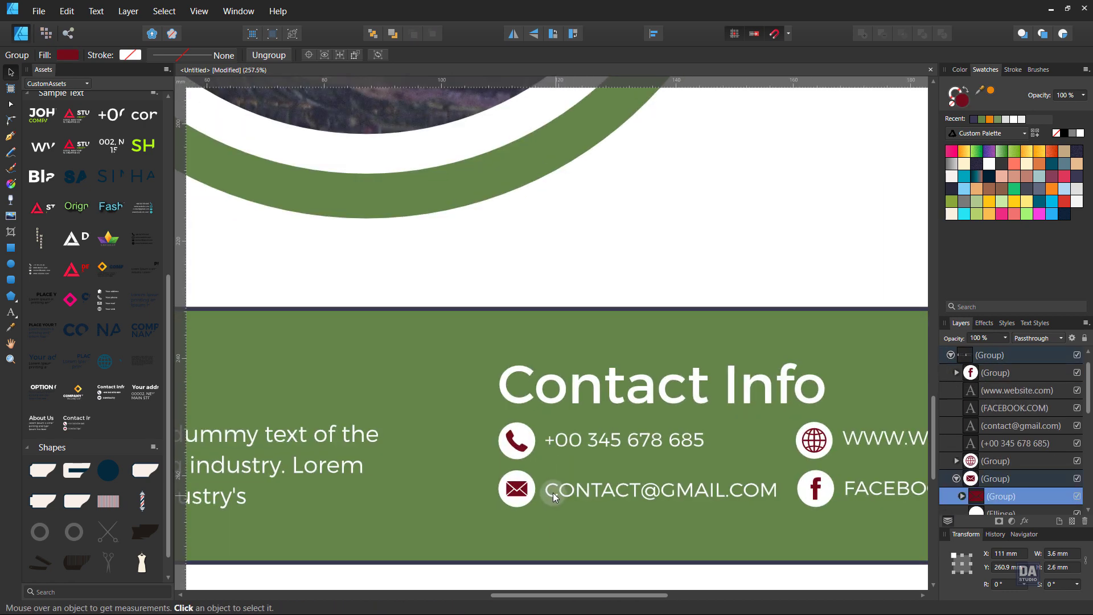
left_click(538, 470, "shift")
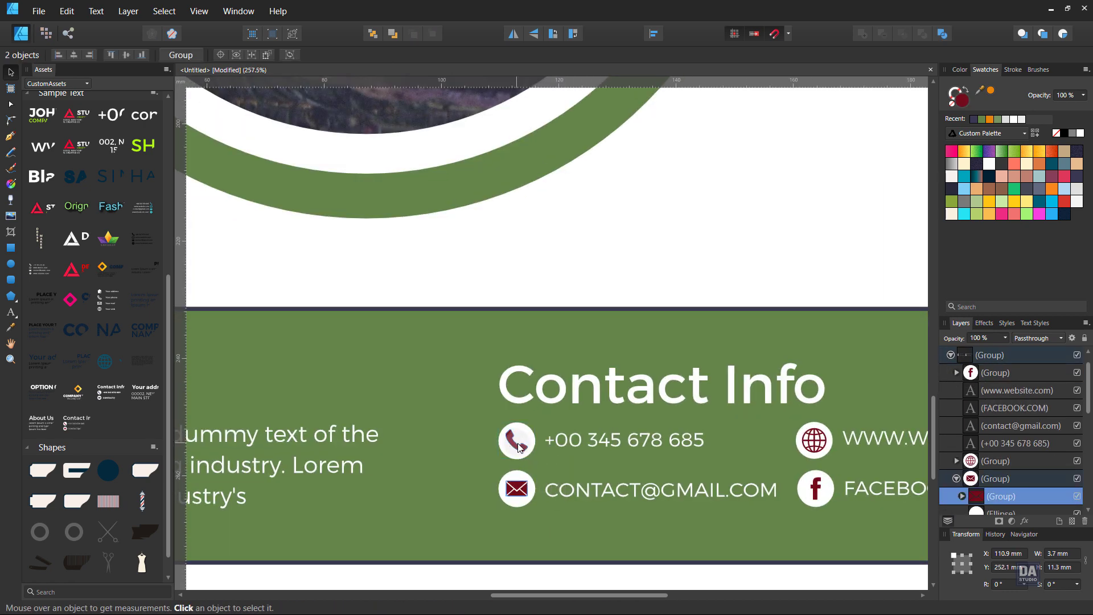
left_click(814, 441, "shift")
left_click(817, 489, "shift")
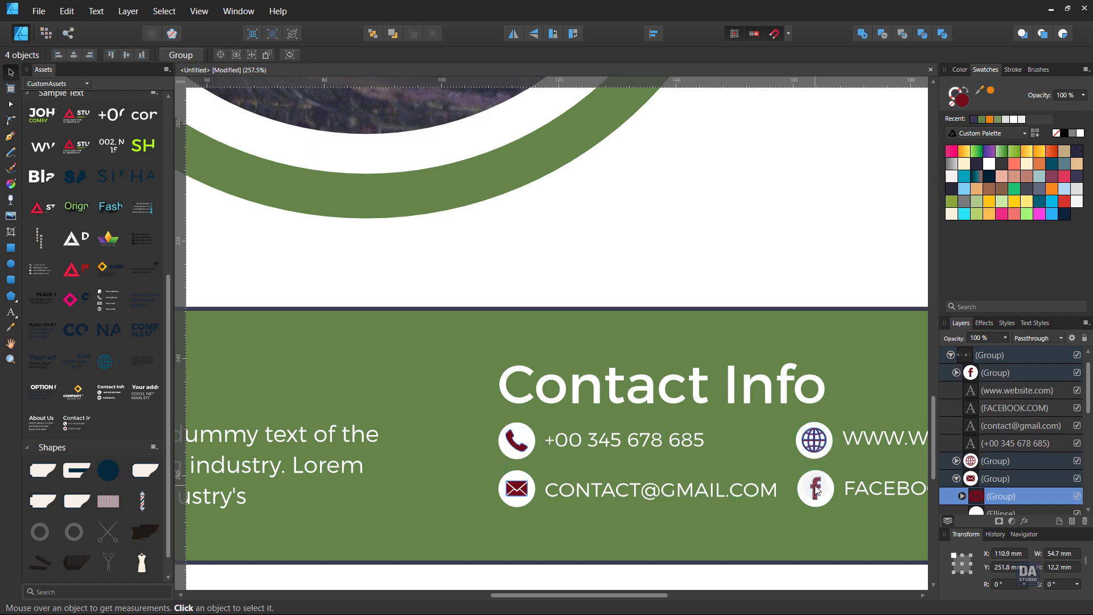
left_click(987, 119)
left_click(834, 188)
- Draw a vertical divider line with the Pen tool between About Us and Contact Info at about X 97.7 mm and colour it white
scroll(566, 378, "down", 3)
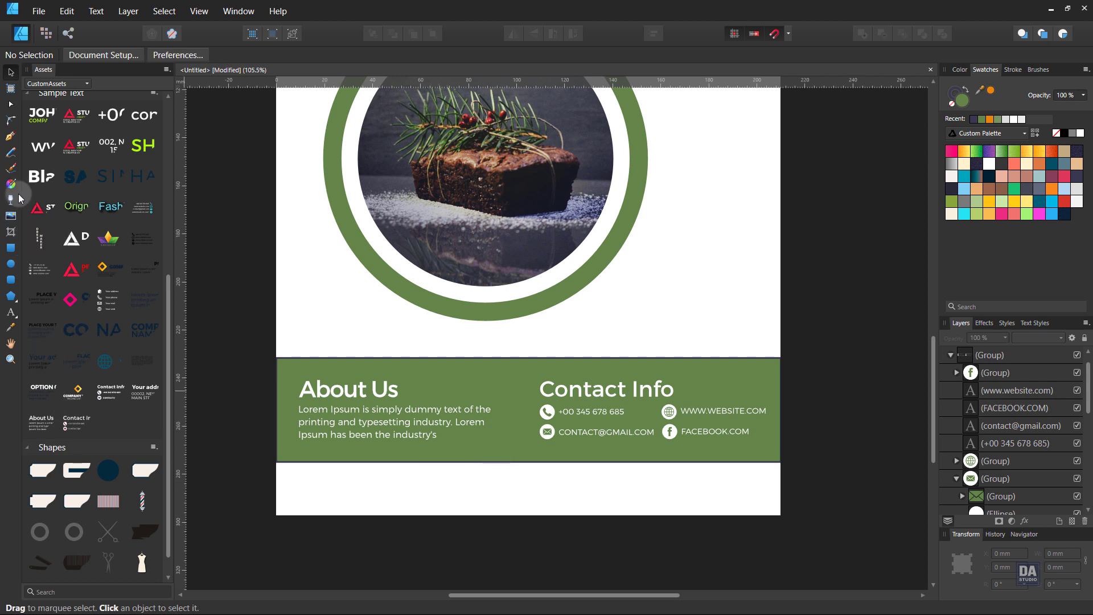
left_click(9, 136)
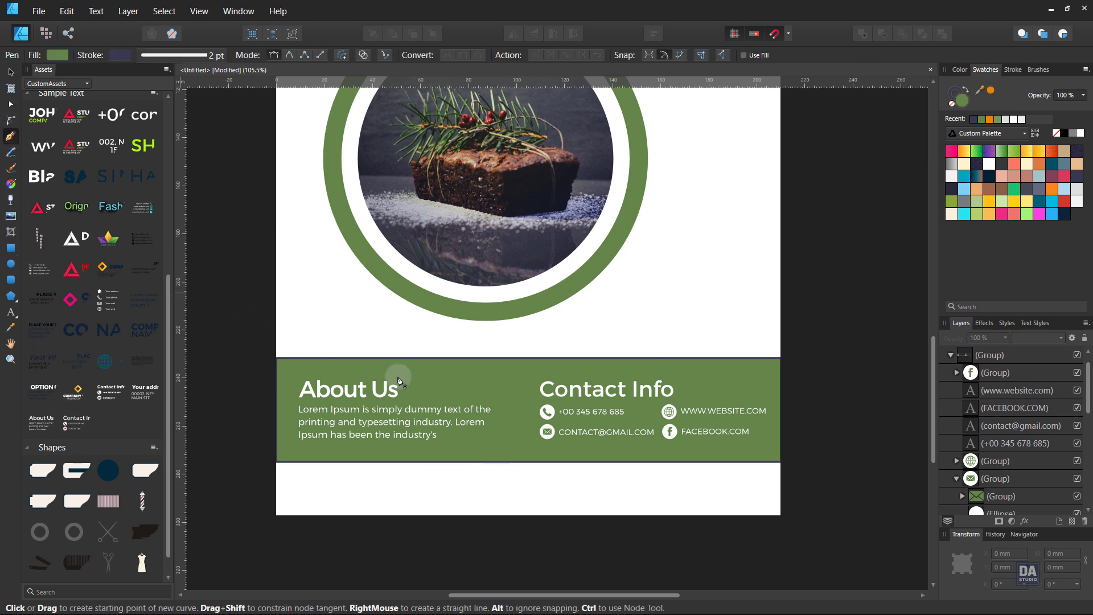
left_click(510, 377)
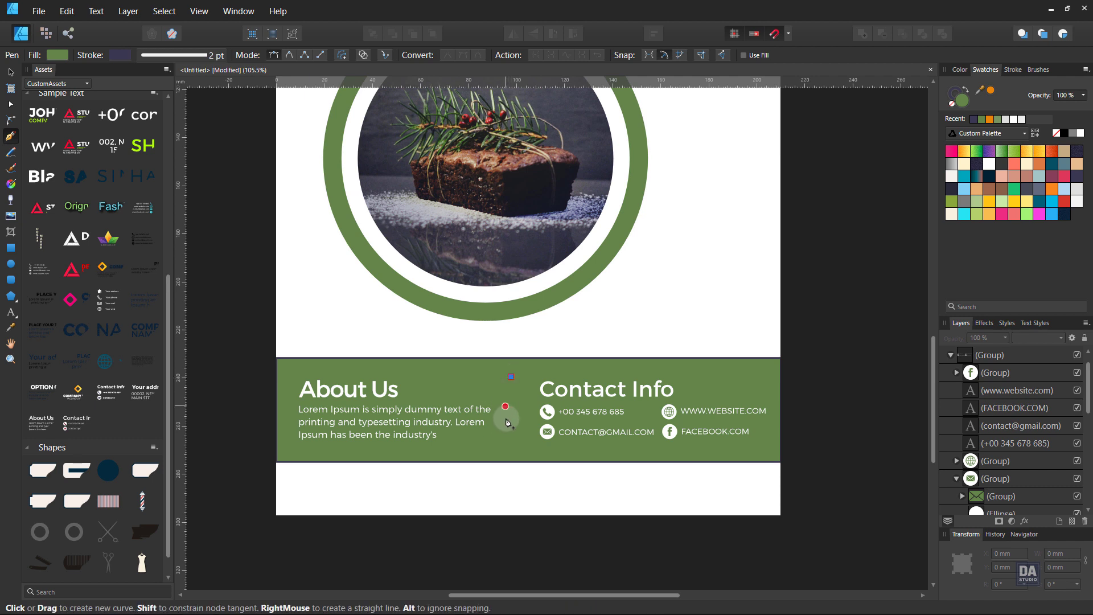
left_click(515, 448, "shift")
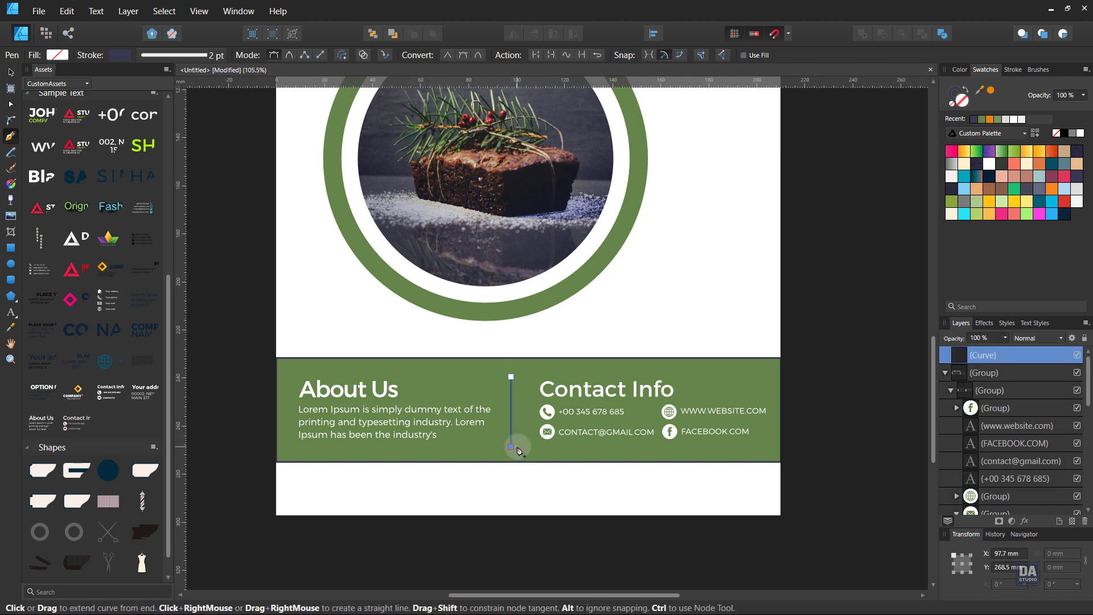
left_click(1081, 134)
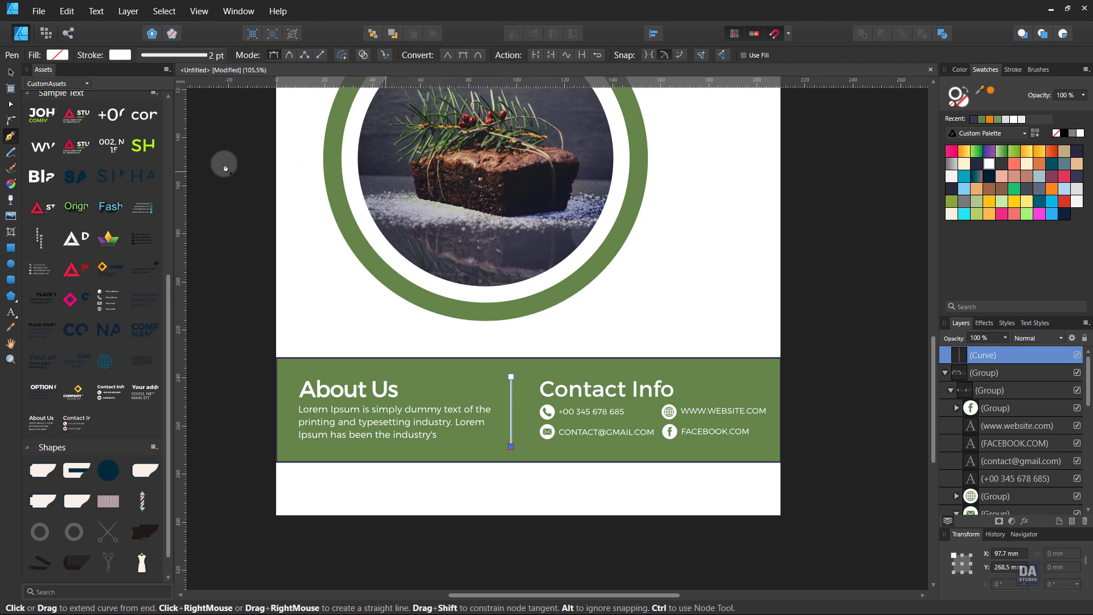
left_click(11, 72)
left_click(255, 261)
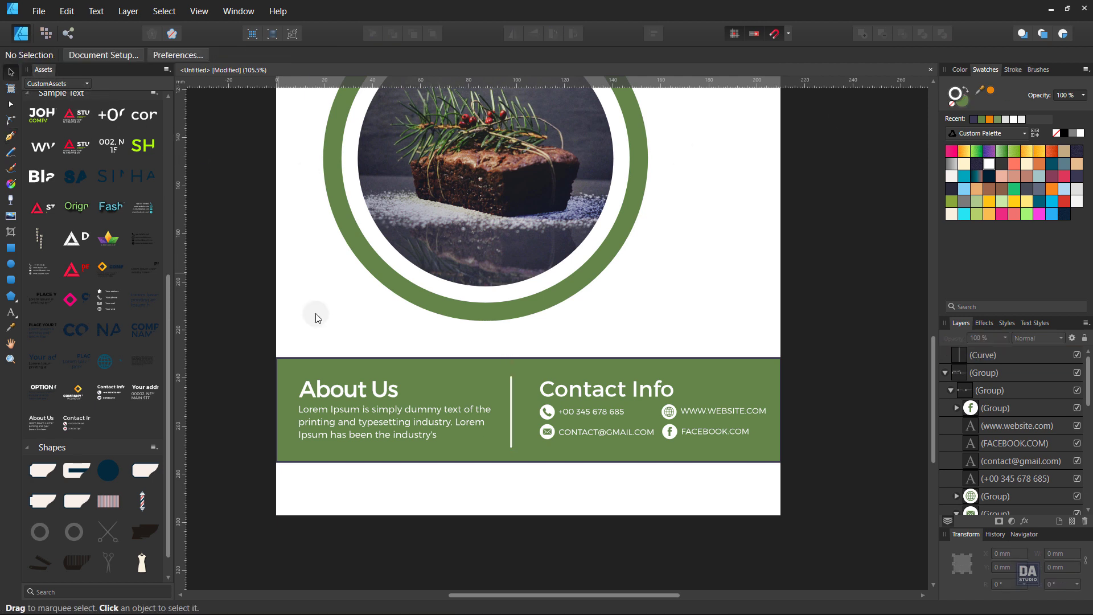
- Align the white divider line to the vertical middle of the green band
left_click(508, 426)
left_click(518, 420, "shift")
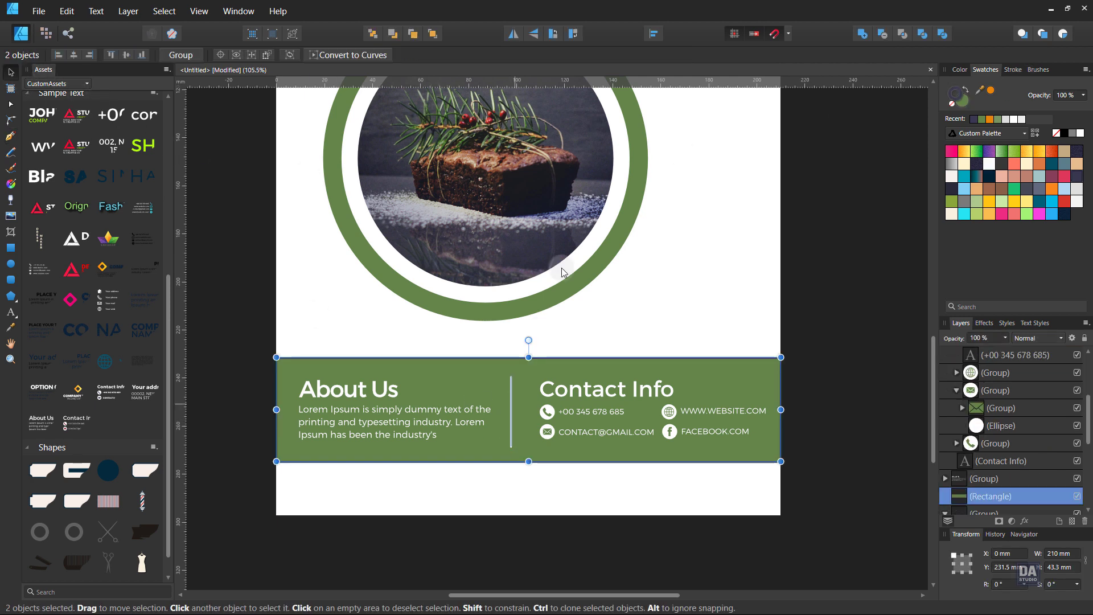
left_click(653, 36)
left_click(677, 127)
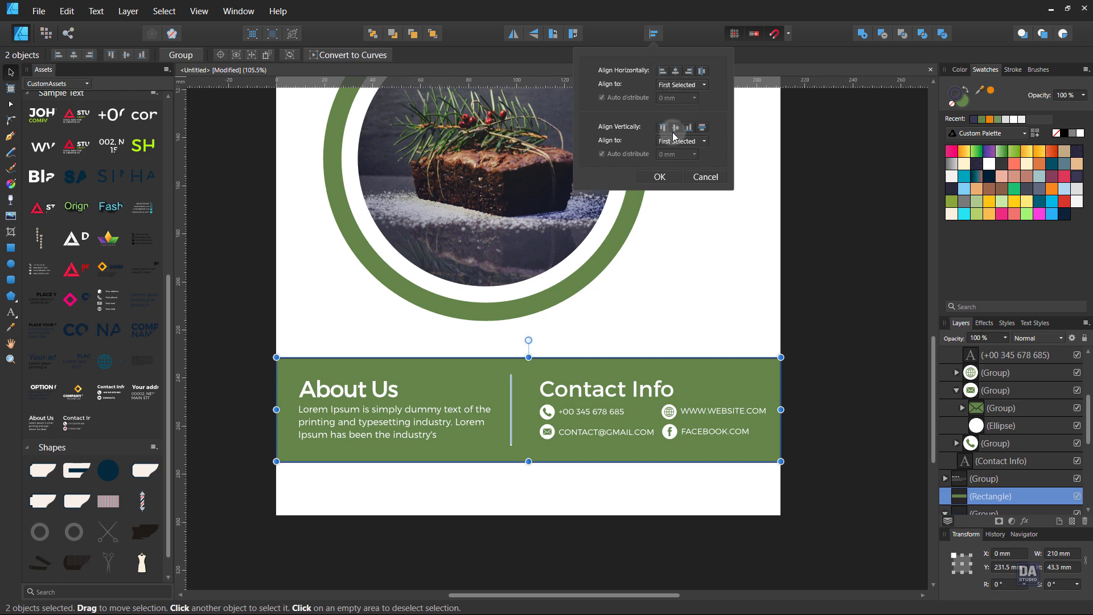
left_click(660, 176)
left_click(721, 283)
- Align the About Us and Contact Info groups to the vertical middle of the green band
left_click(618, 388)
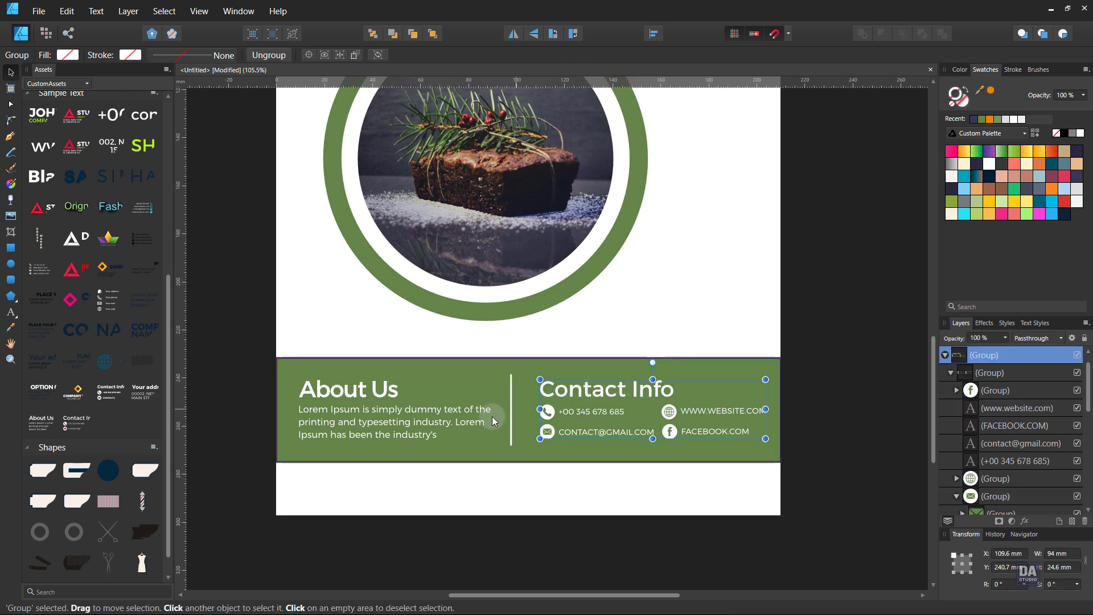
left_click(478, 421)
left_click(470, 421, "shift")
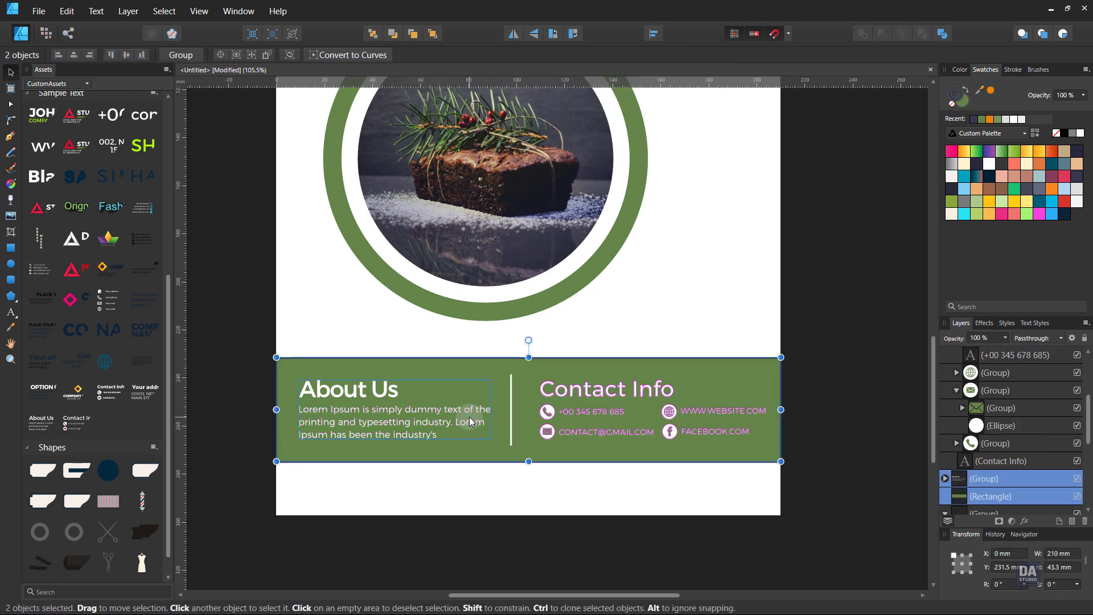
left_click(516, 410)
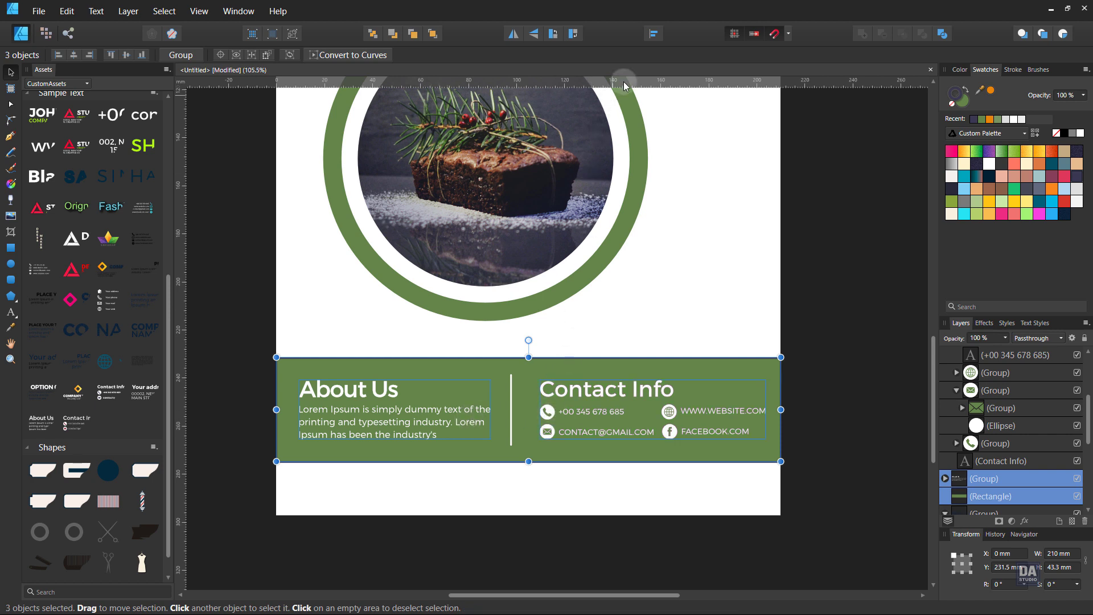
left_click(654, 33)
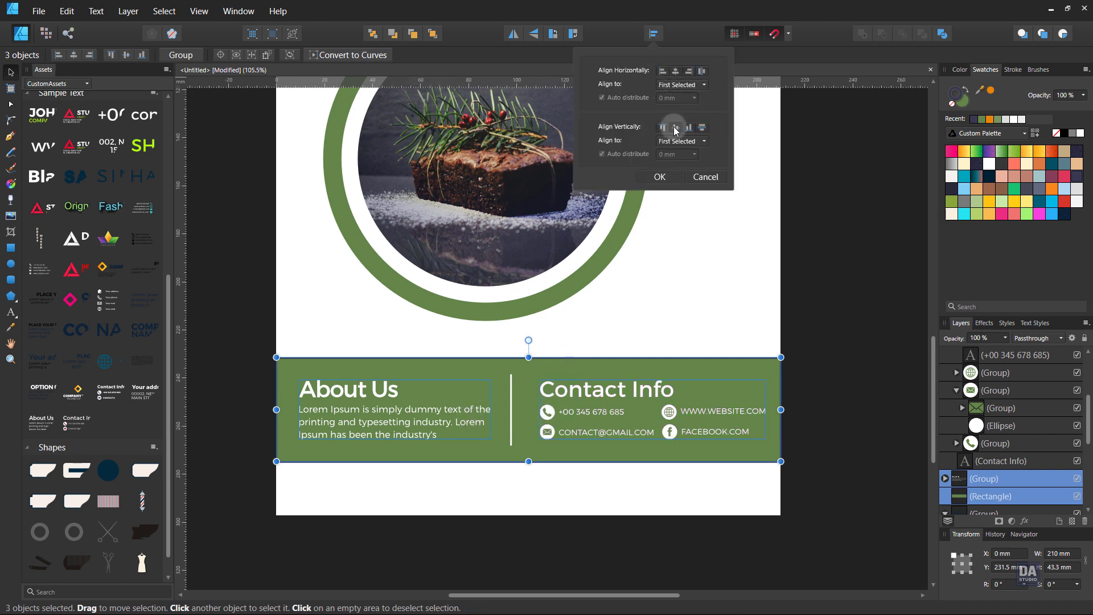
left_click(664, 151)
left_click(664, 176)
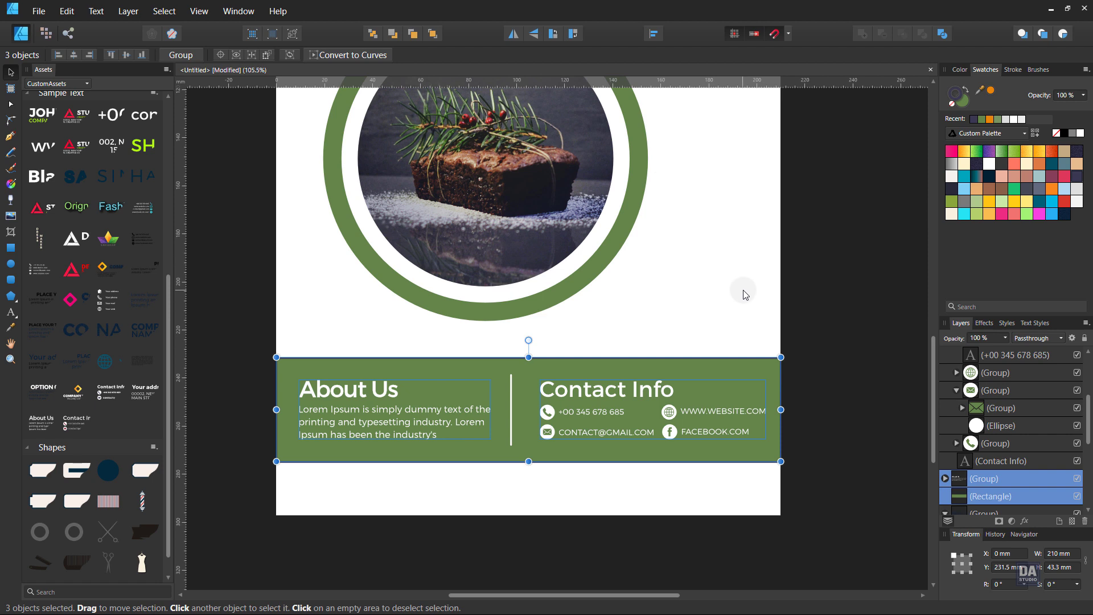
left_click(745, 294)
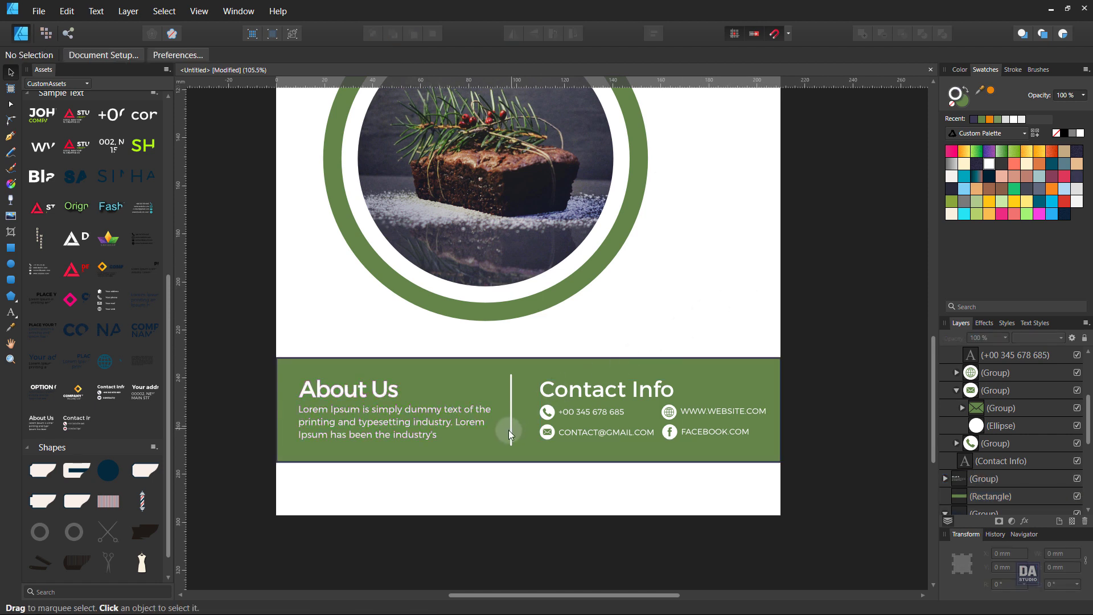
- Move the Contact Info group slightly left, closer to the divider line
left_click(592, 435)
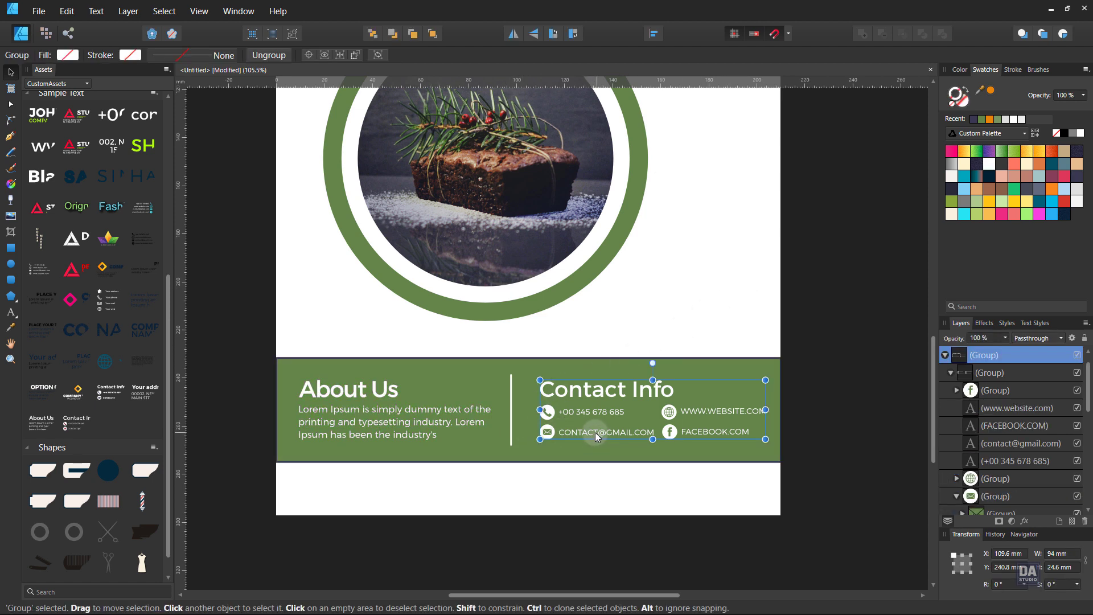
mouse_move(595, 432)
left_mouse_down()
mouse_move(583, 435)
mouse_move(592, 434)
left_mouse_up()
left_click(579, 485)
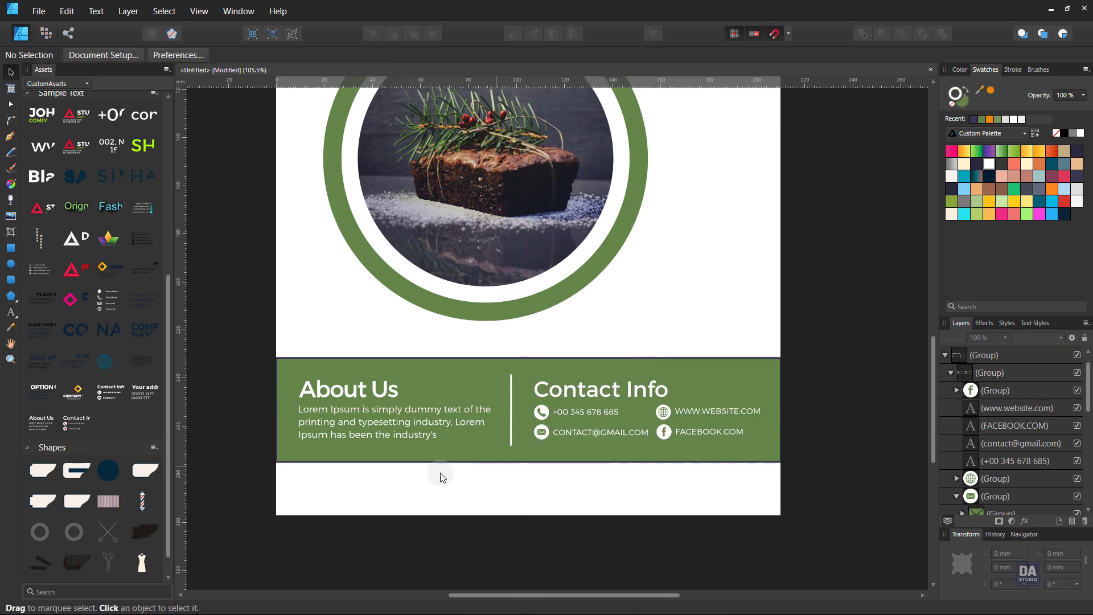
- Draw a circle about 49.5 mm wide below the orange ring, with no stroke and a dark navy fill
scroll(433, 478, "down", 5)
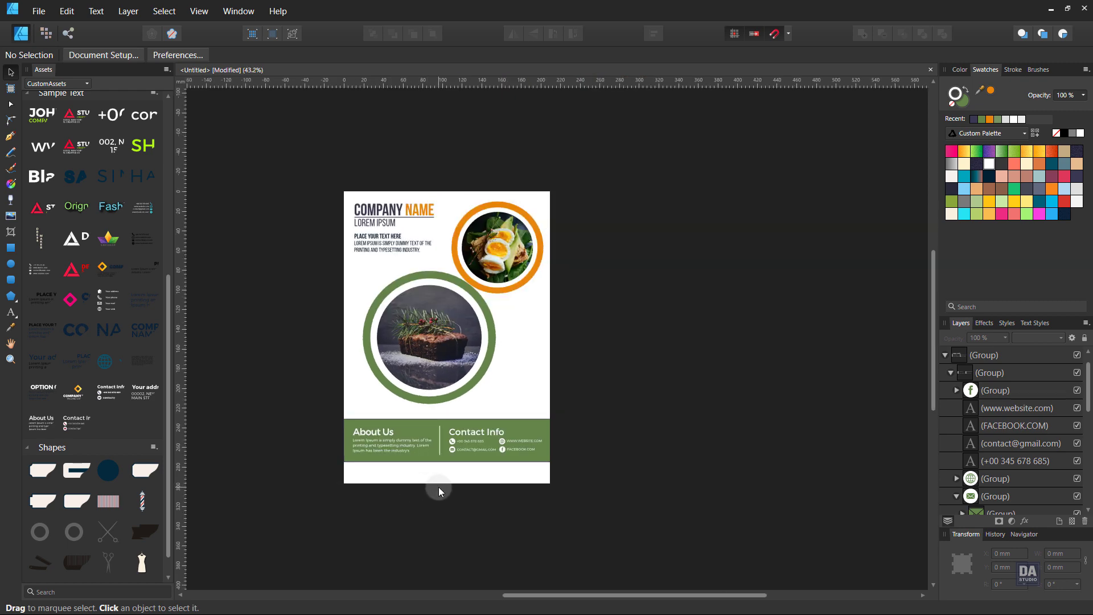
scroll(438, 489, "up", 2)
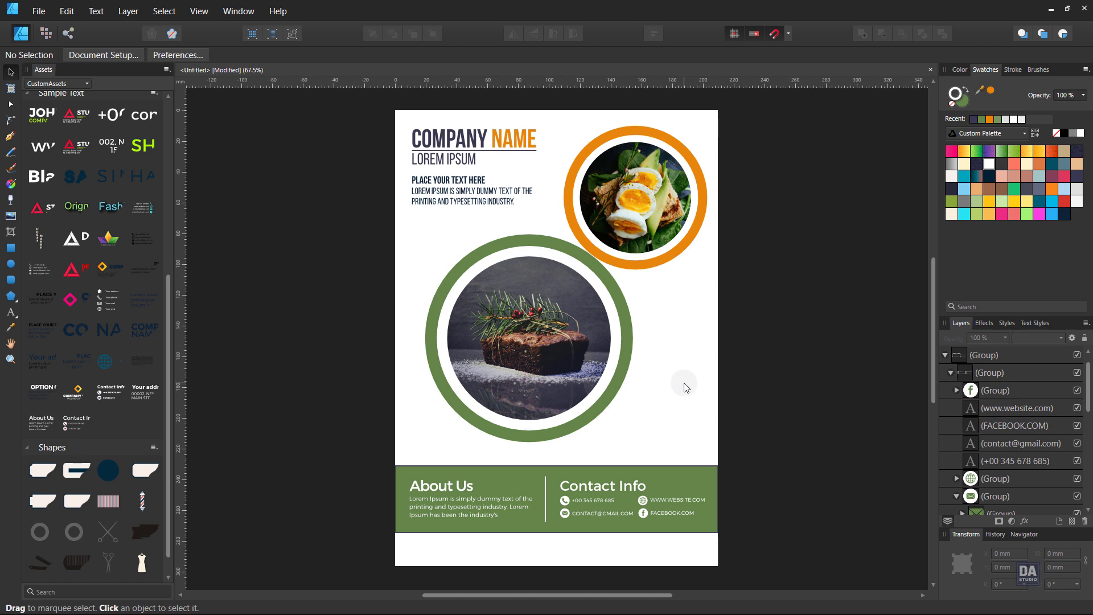
left_click(11, 264)
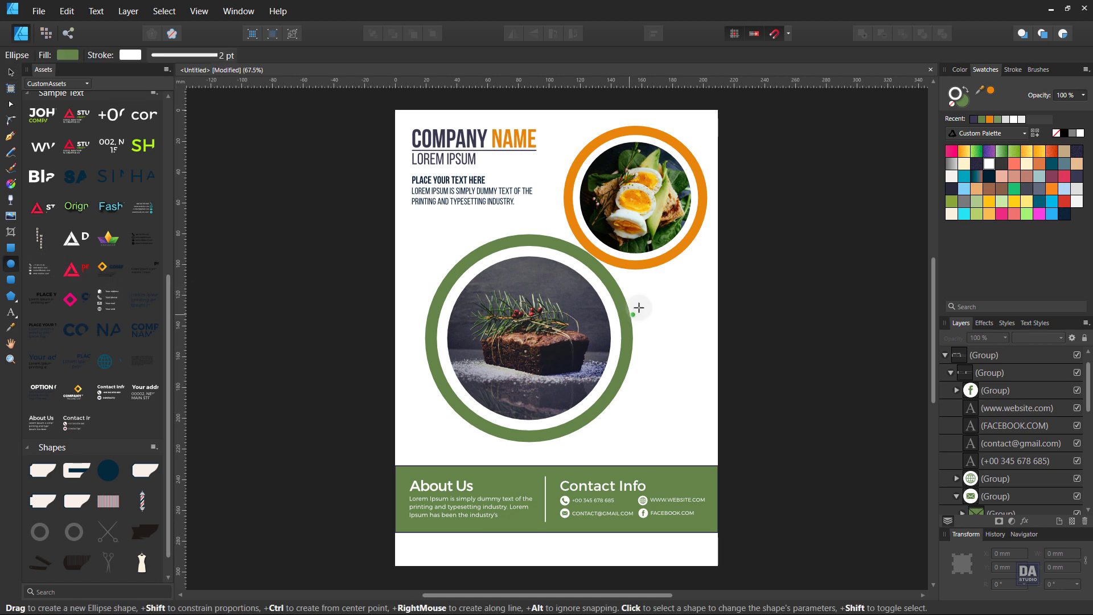
left_click_drag(632, 282, 710, 356)
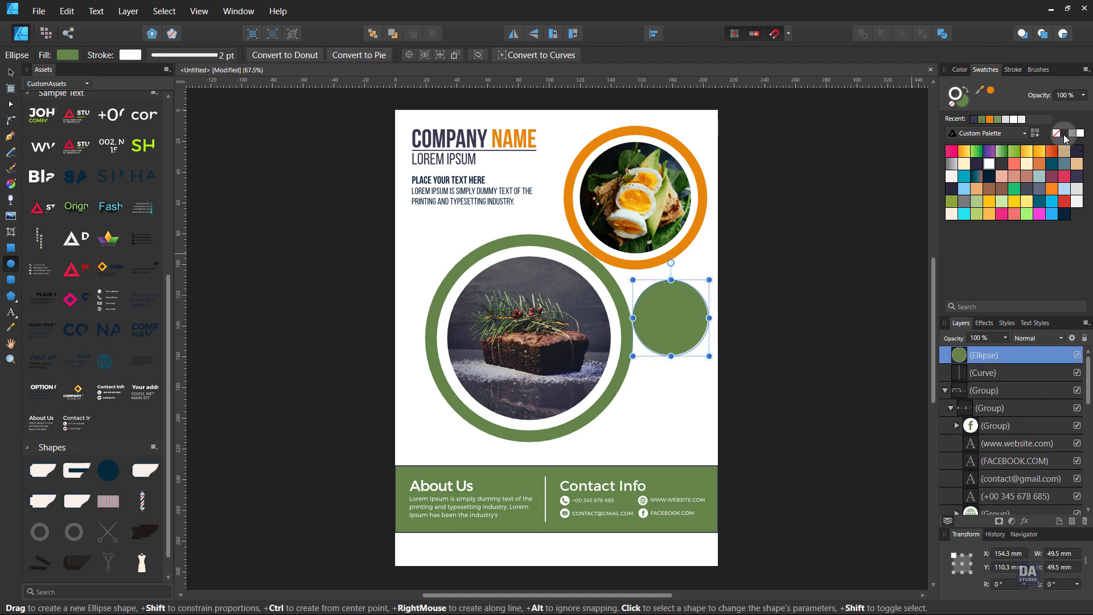
left_click(952, 104)
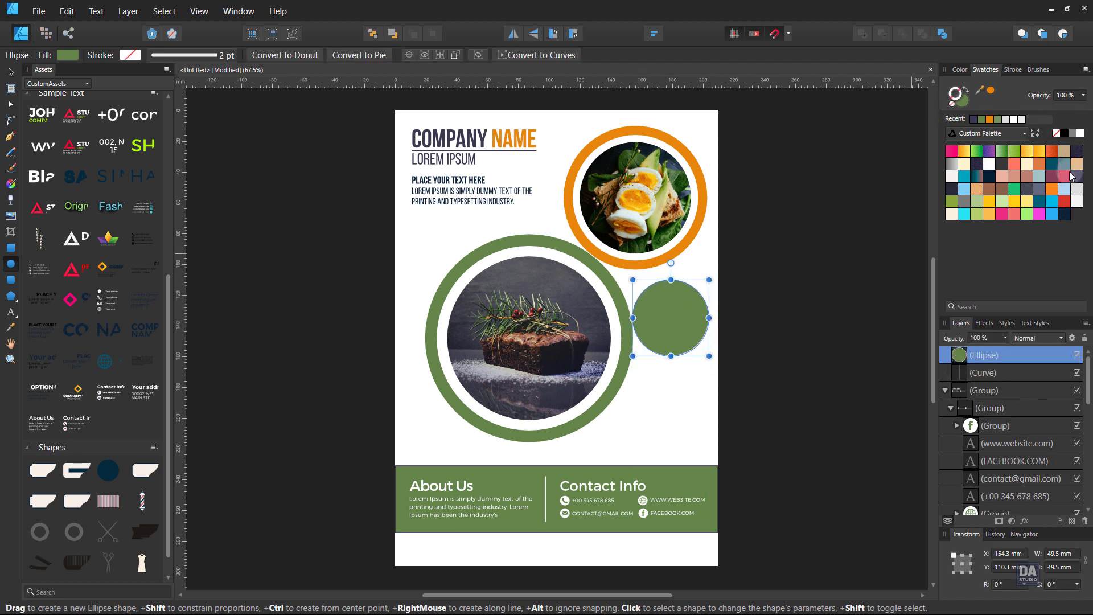
left_click(1064, 215)
key("v")
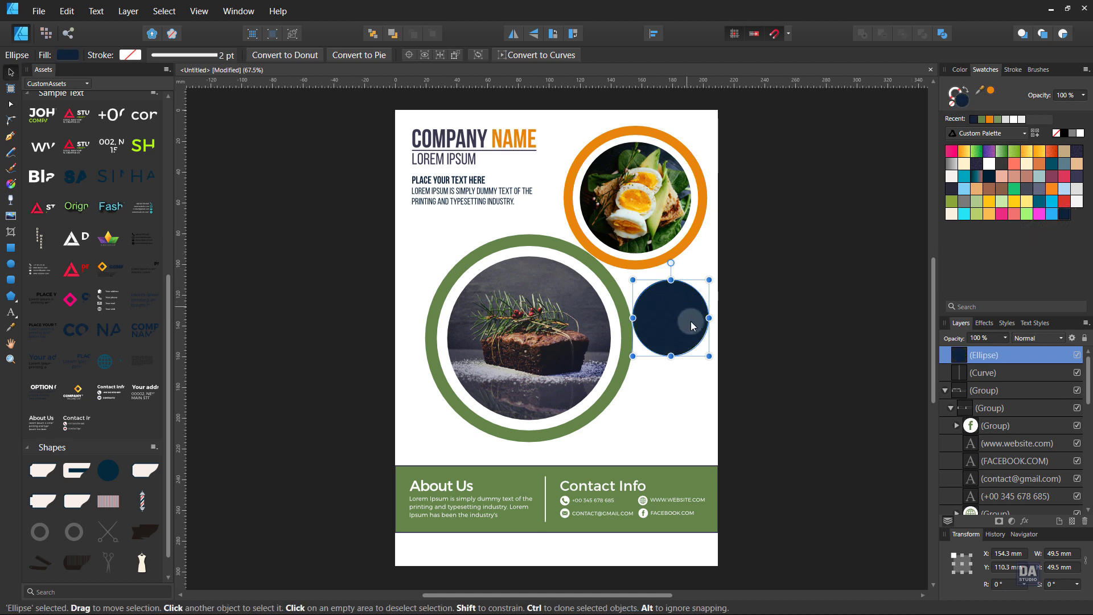
- Place the navy circle and a duplicate on either side of where the two photo rings meet, and send both to the back
left_click_drag(682, 329, 582, 259)
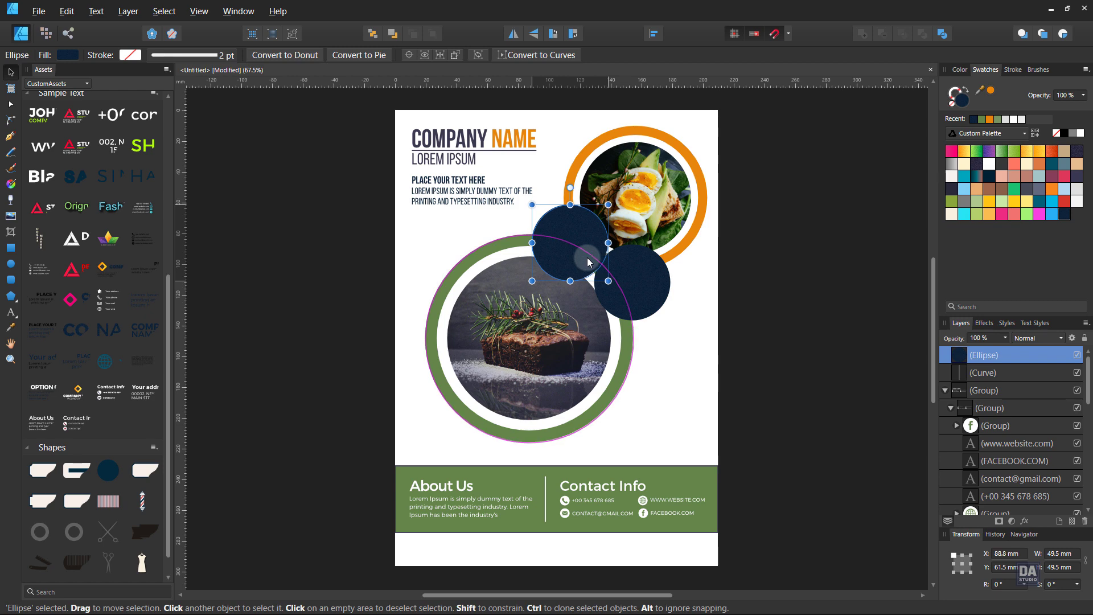
left_click(666, 305, "shift")
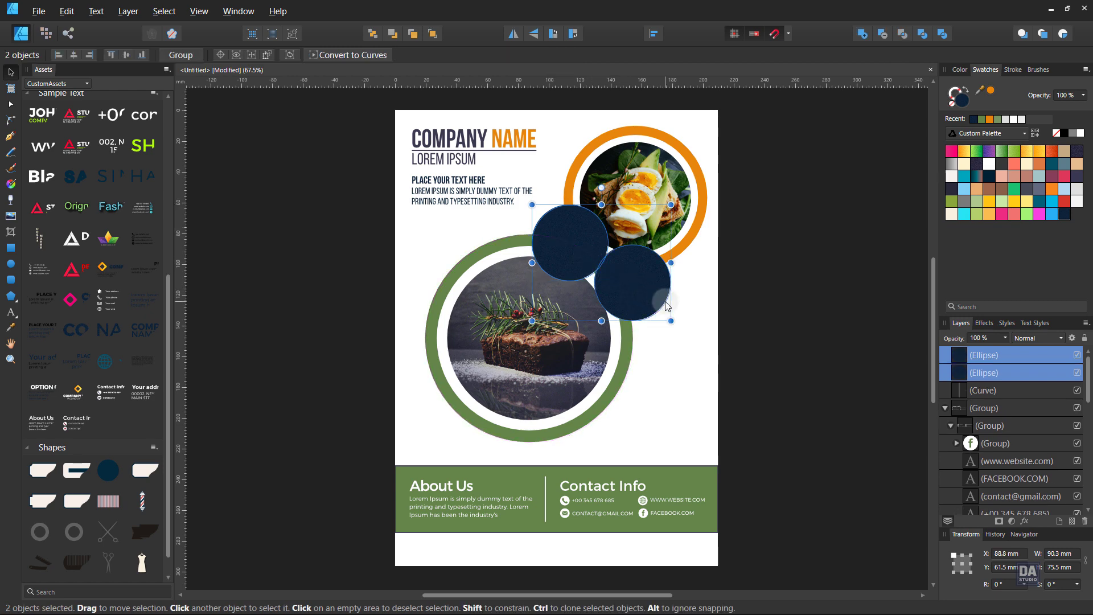
right_click(485, 302)
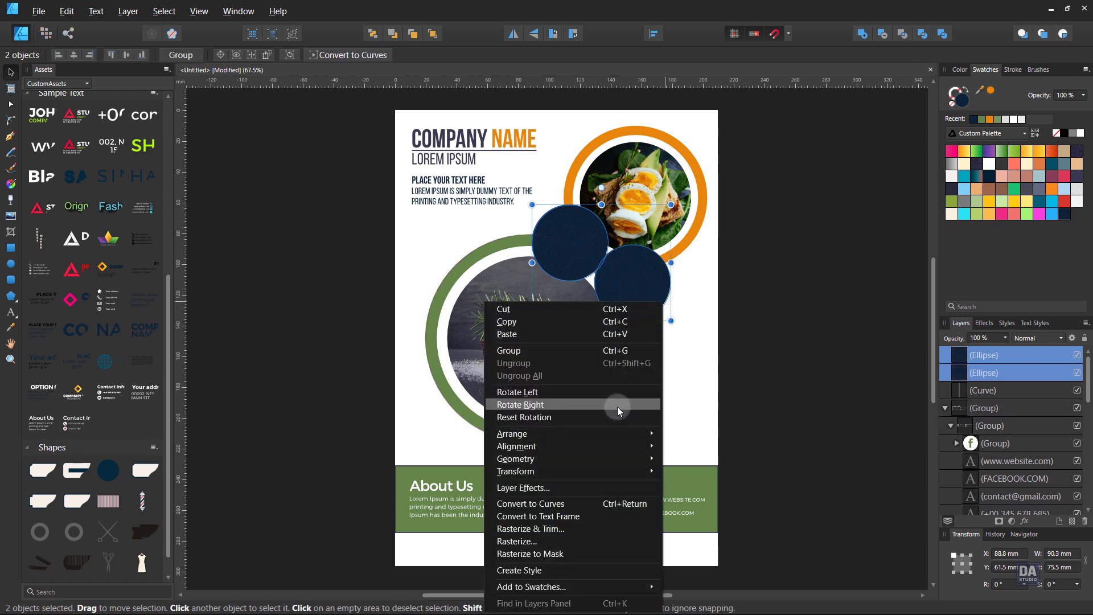
mouse_move(617, 431)
left_click(439, 473)
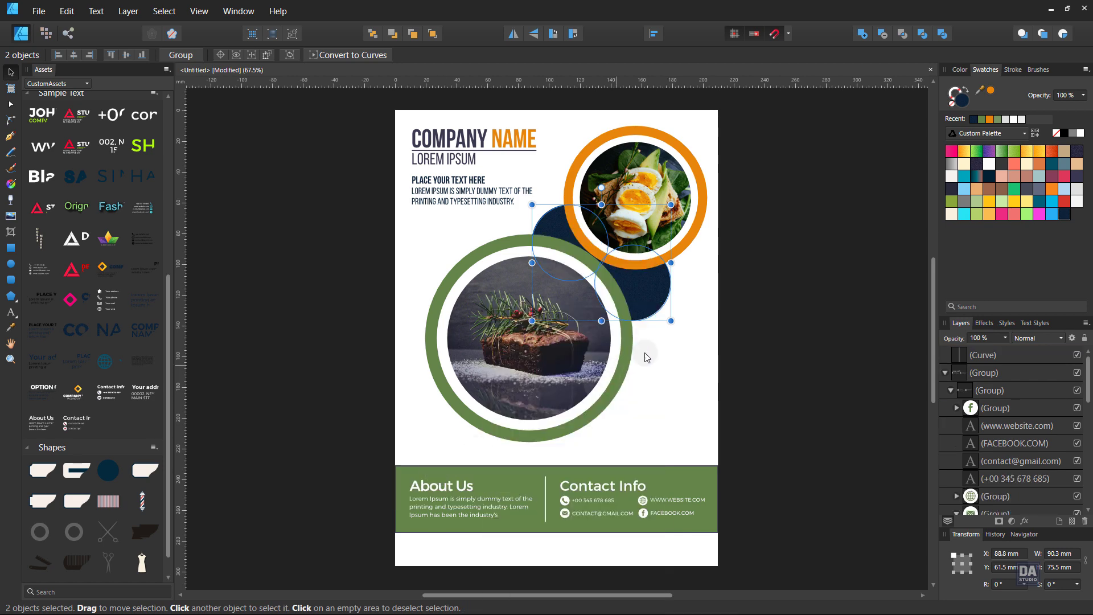
left_click(674, 344)
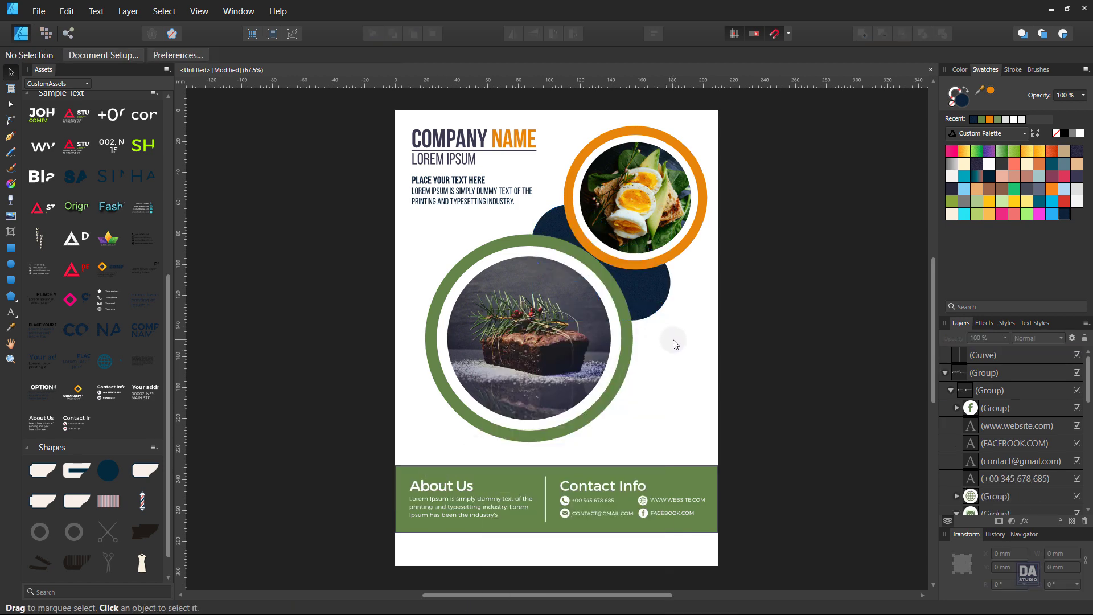
- Shrink the lower-right navy circle slightly and enlarge the upper-left one a little outward from the rings
left_click(663, 302)
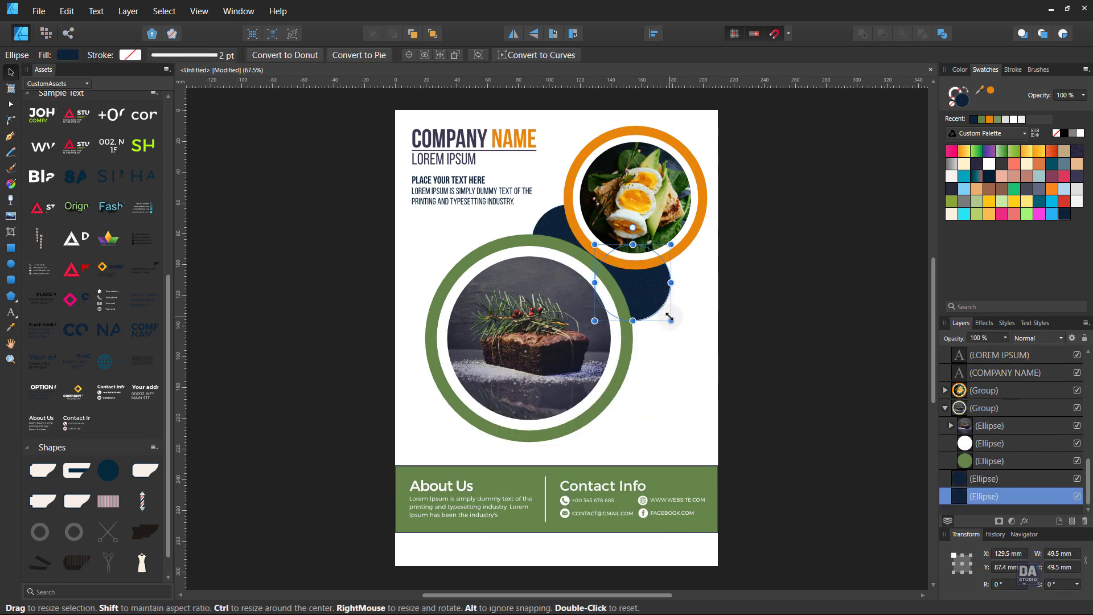
left_click_drag(668, 315, 657, 309)
left_click(677, 340)
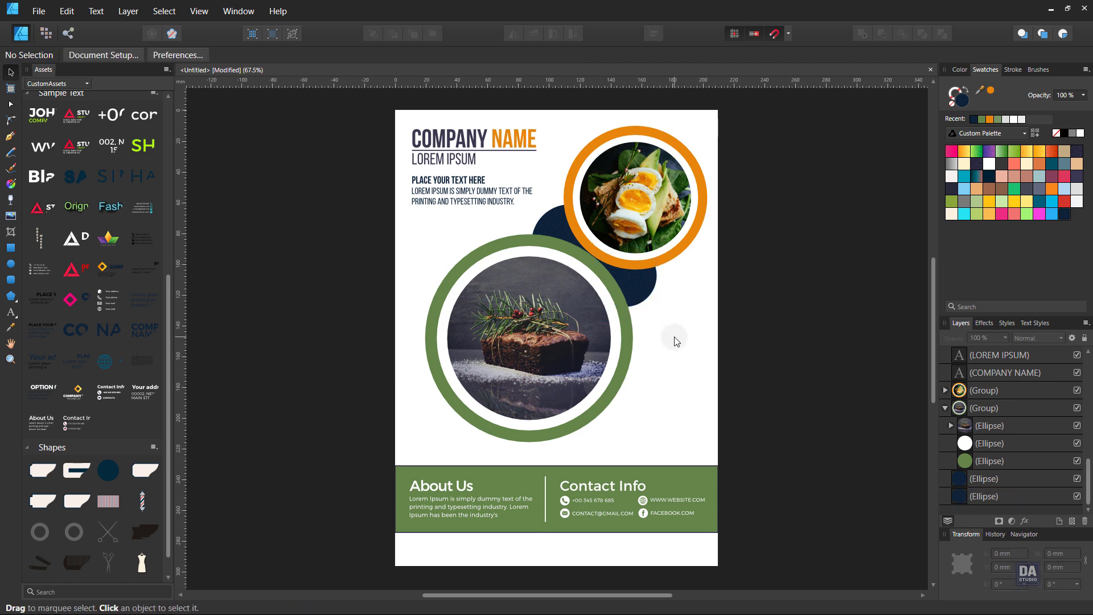
left_click(557, 228)
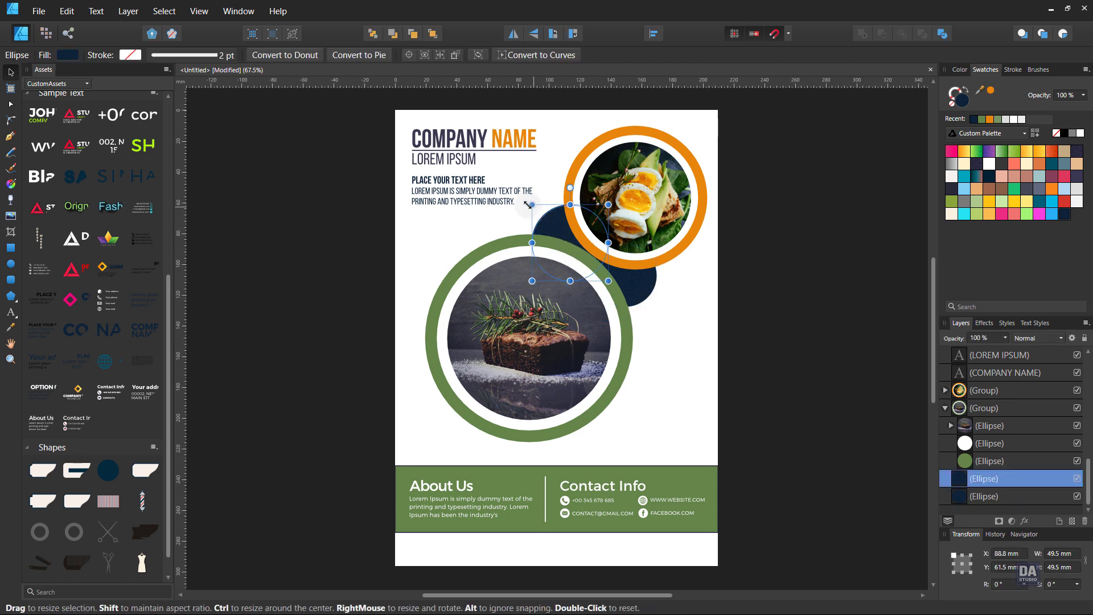
left_click_drag(528, 205, 521, 197)
left_click(660, 320)
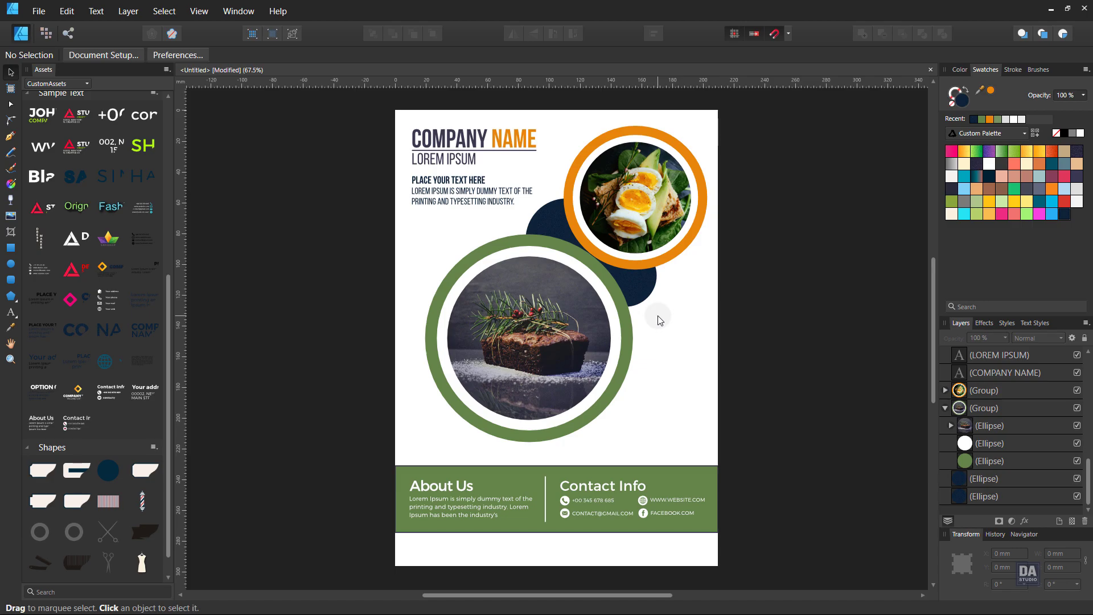